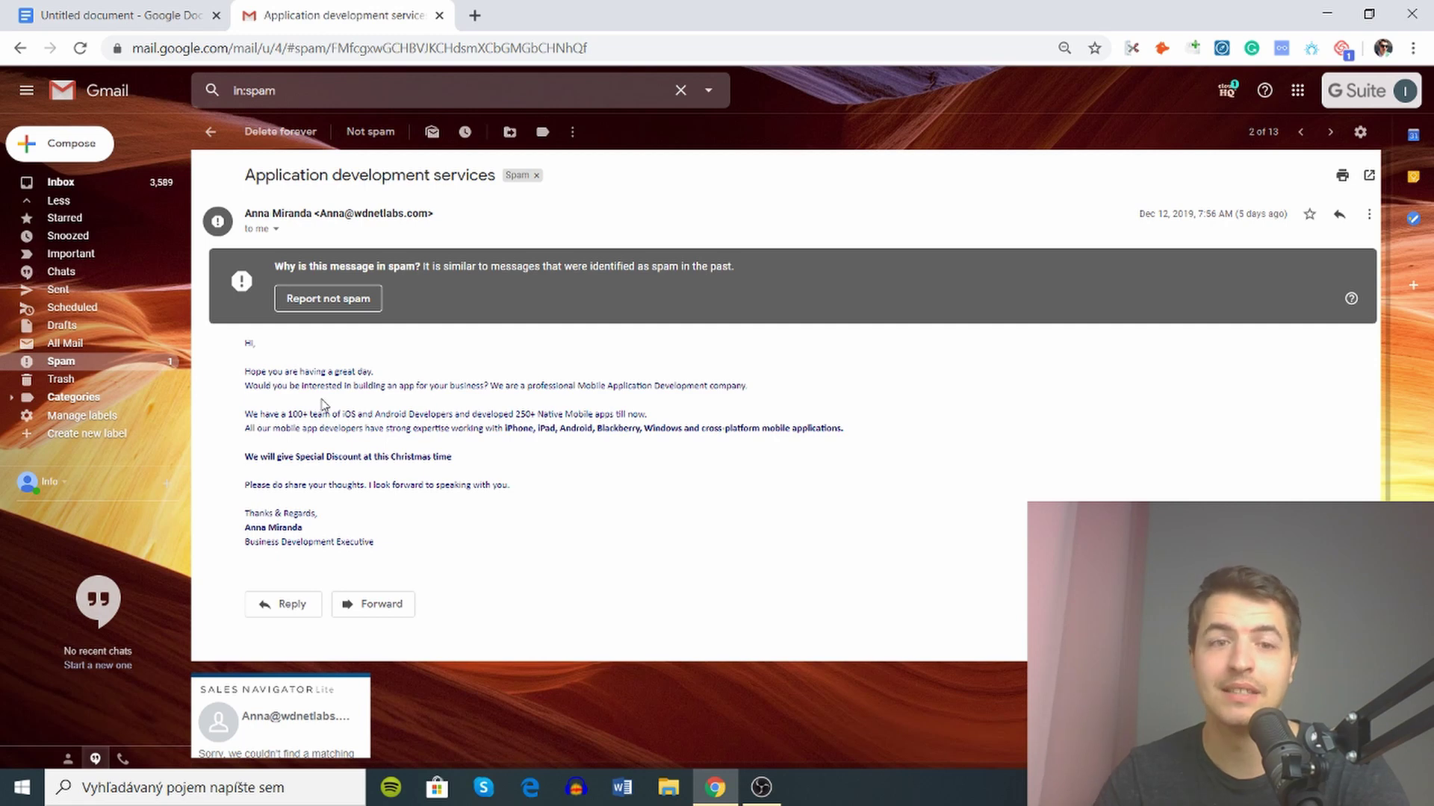
Point out the generic 'Hi,' greeting, then select the sender's domain wdnetlabs.com in the address
double_click(259, 342)
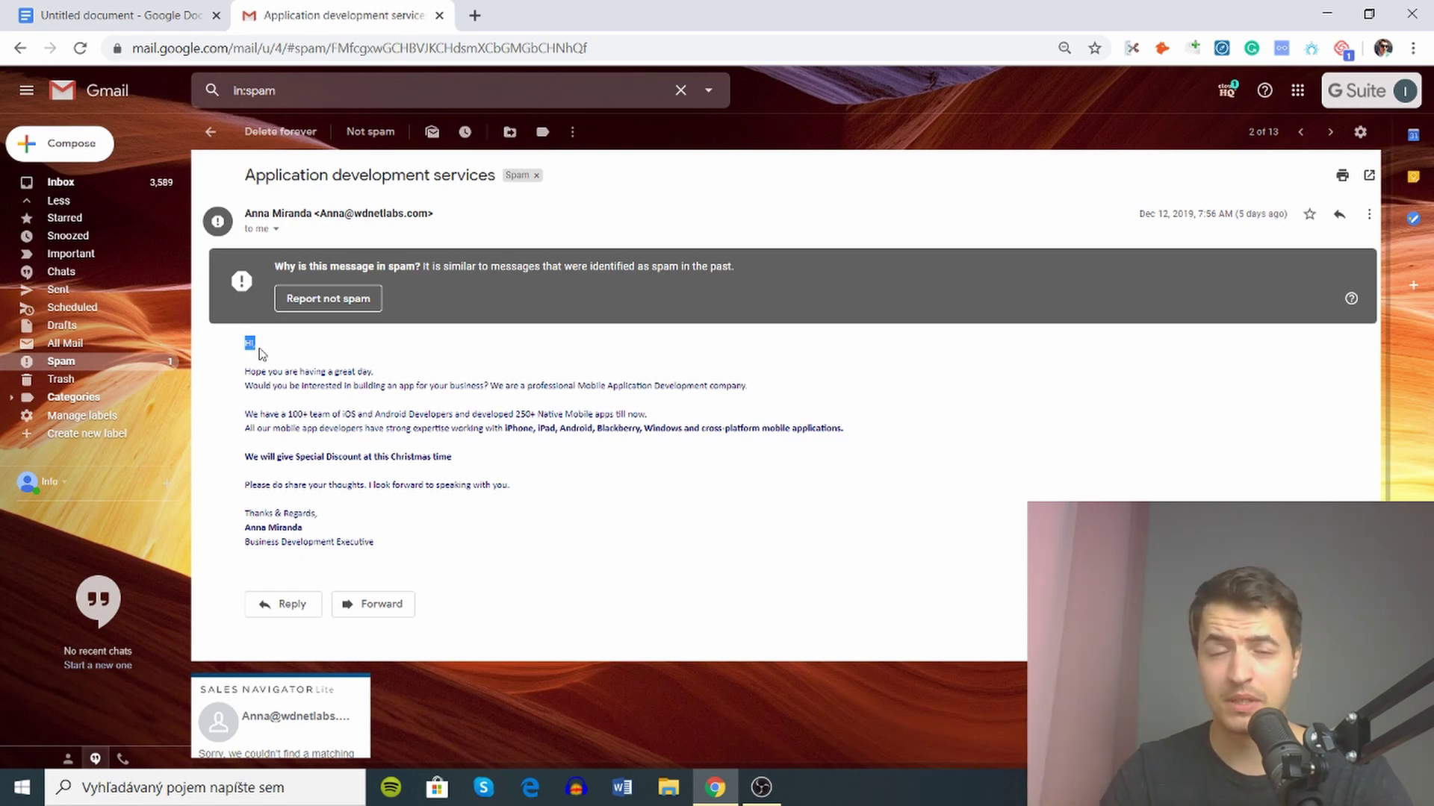
click(261, 354)
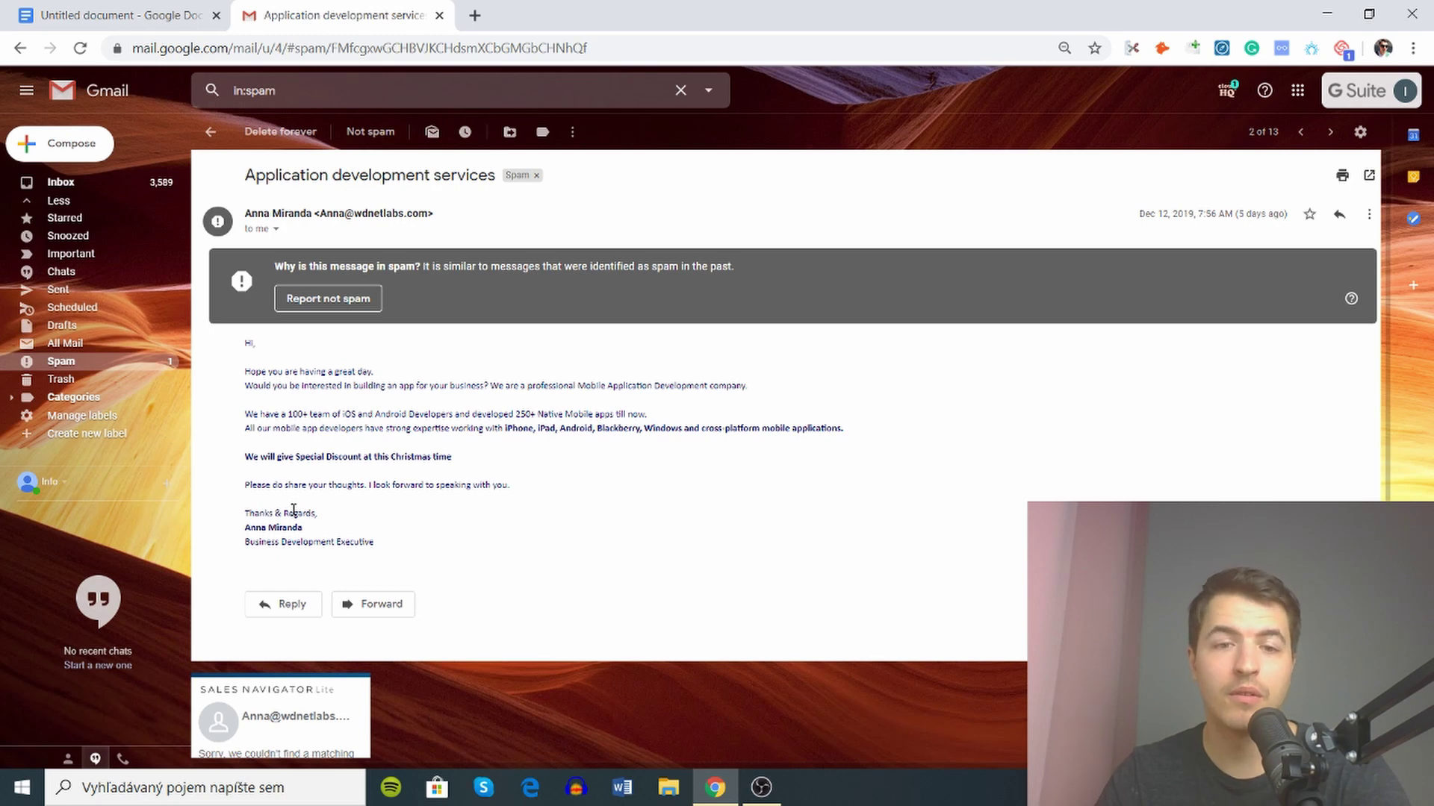
scroll(345, 552, down, 1)
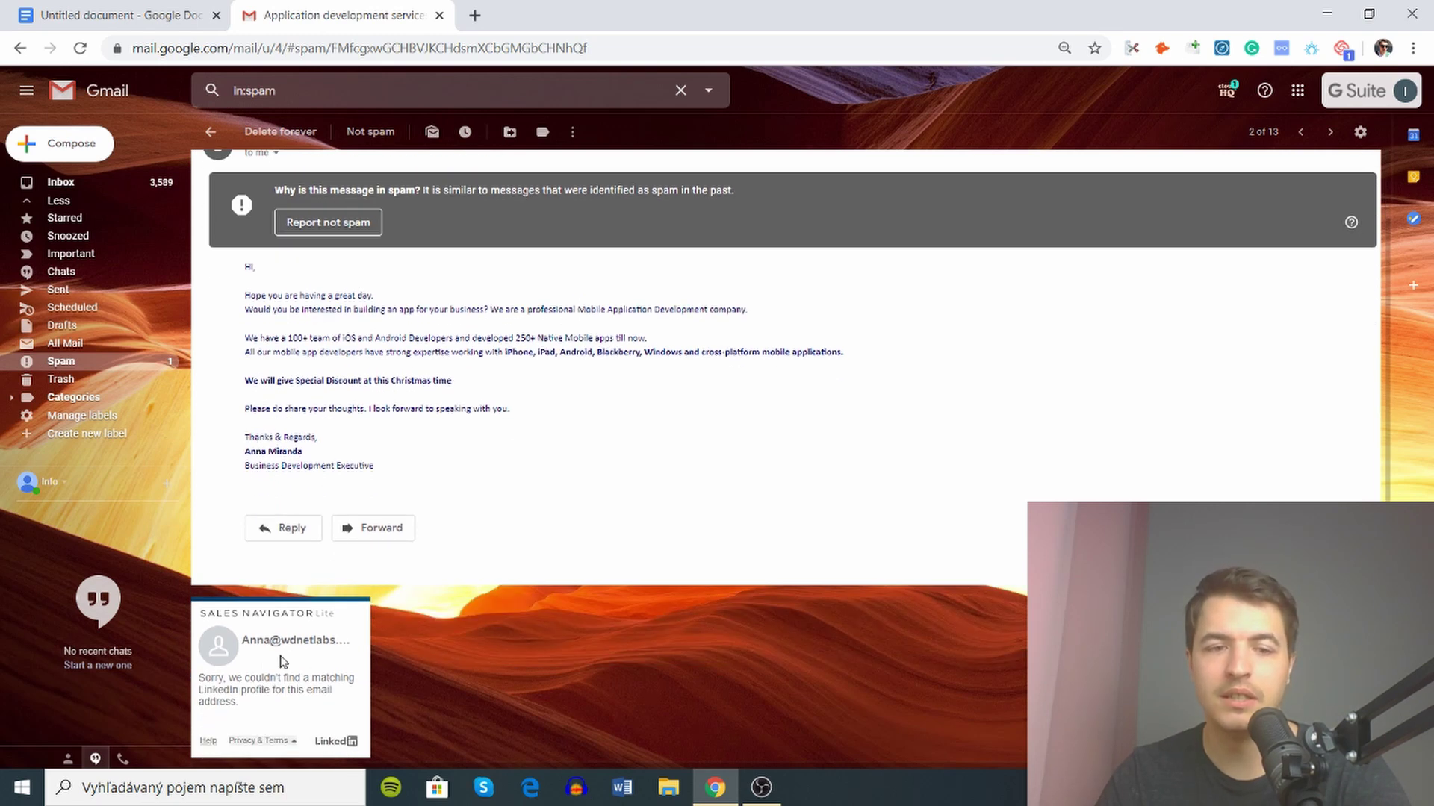
scroll(259, 642, up, 1)
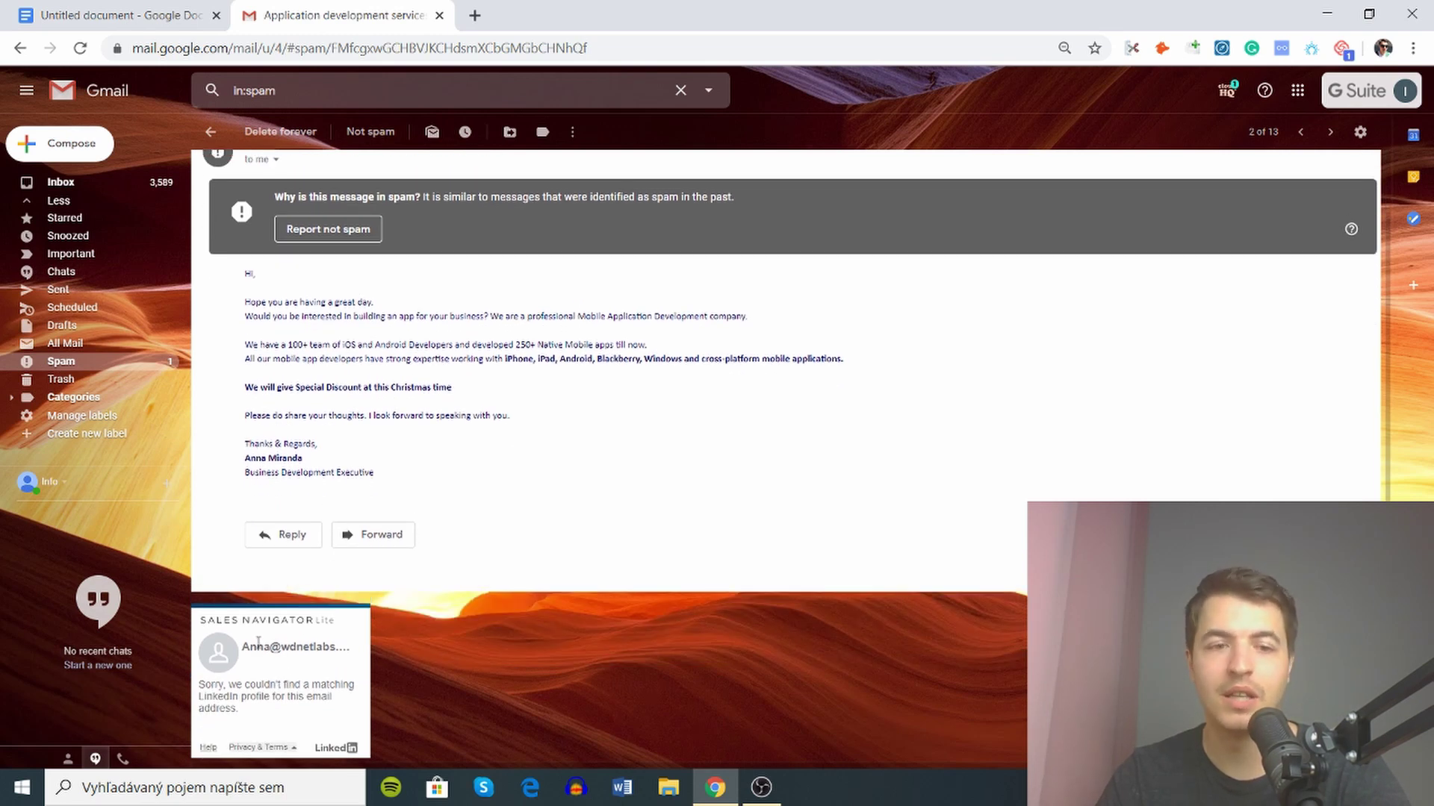
scroll(265, 530, up, 1)
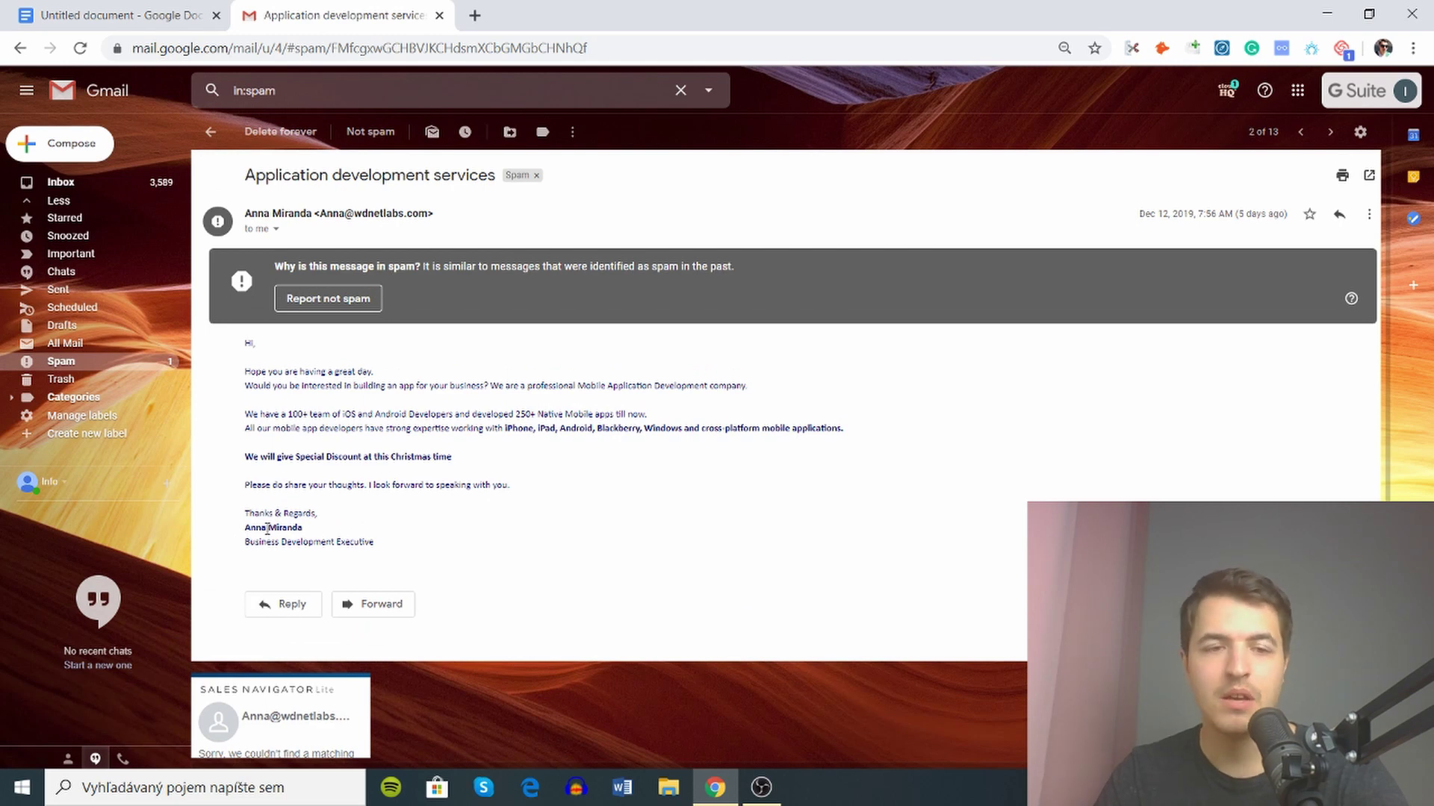
drag(354, 214, 416, 214)
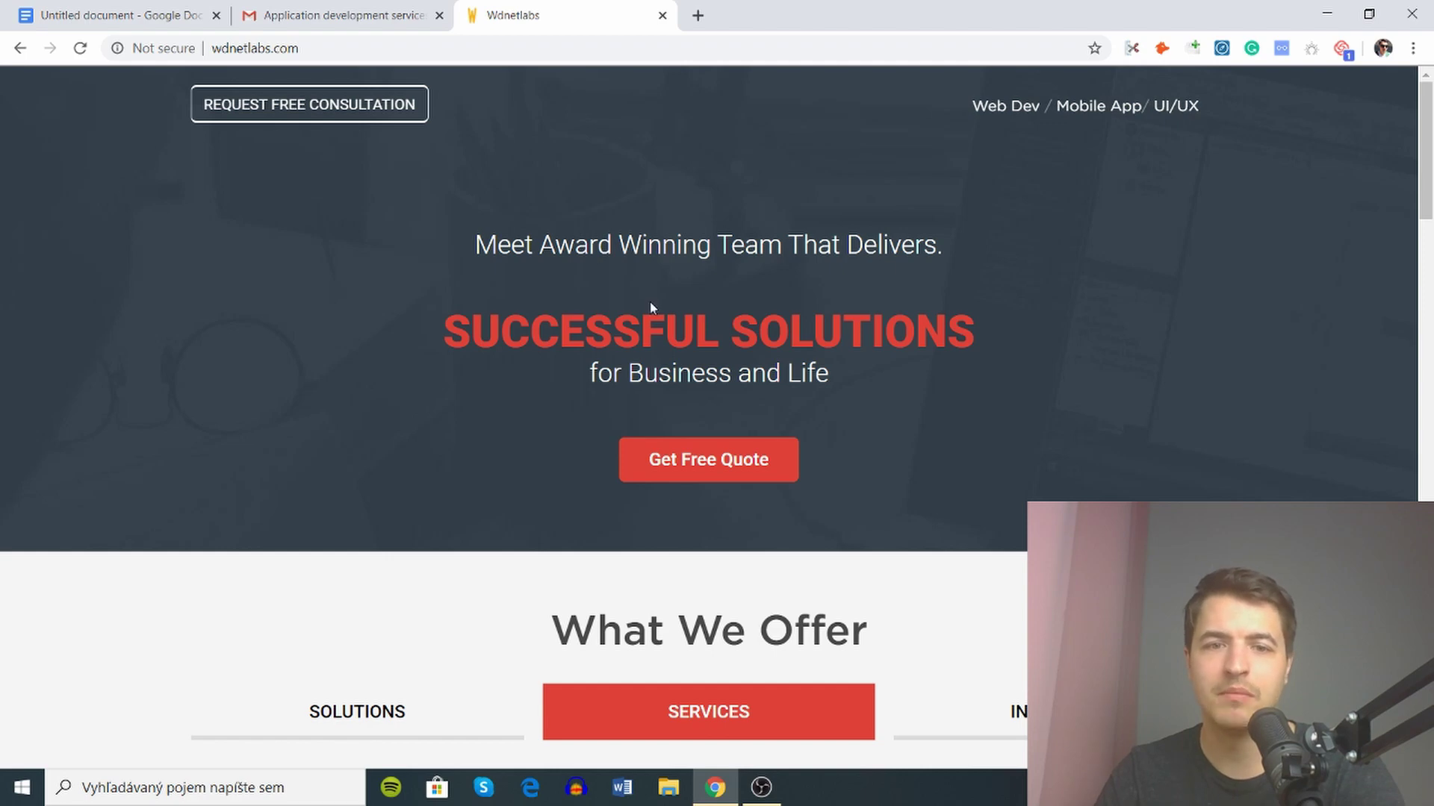
Skim the wdnetlabs.com homepage and highlight its SUCCESSFUL SOLUTIONS headline
scroll(633, 311, down, 1)
scroll(700, 373, up, 1)
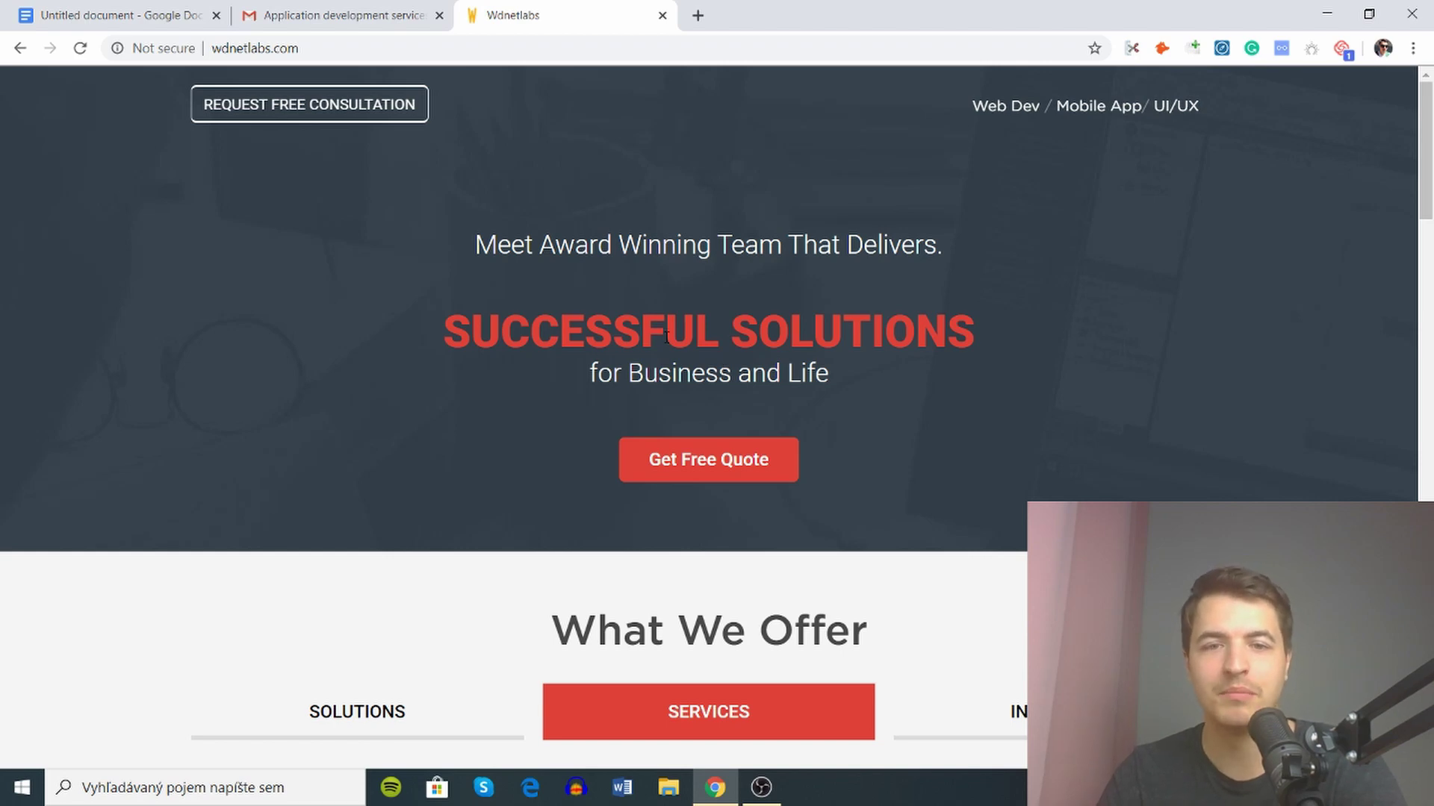
drag(568, 347, 730, 375)
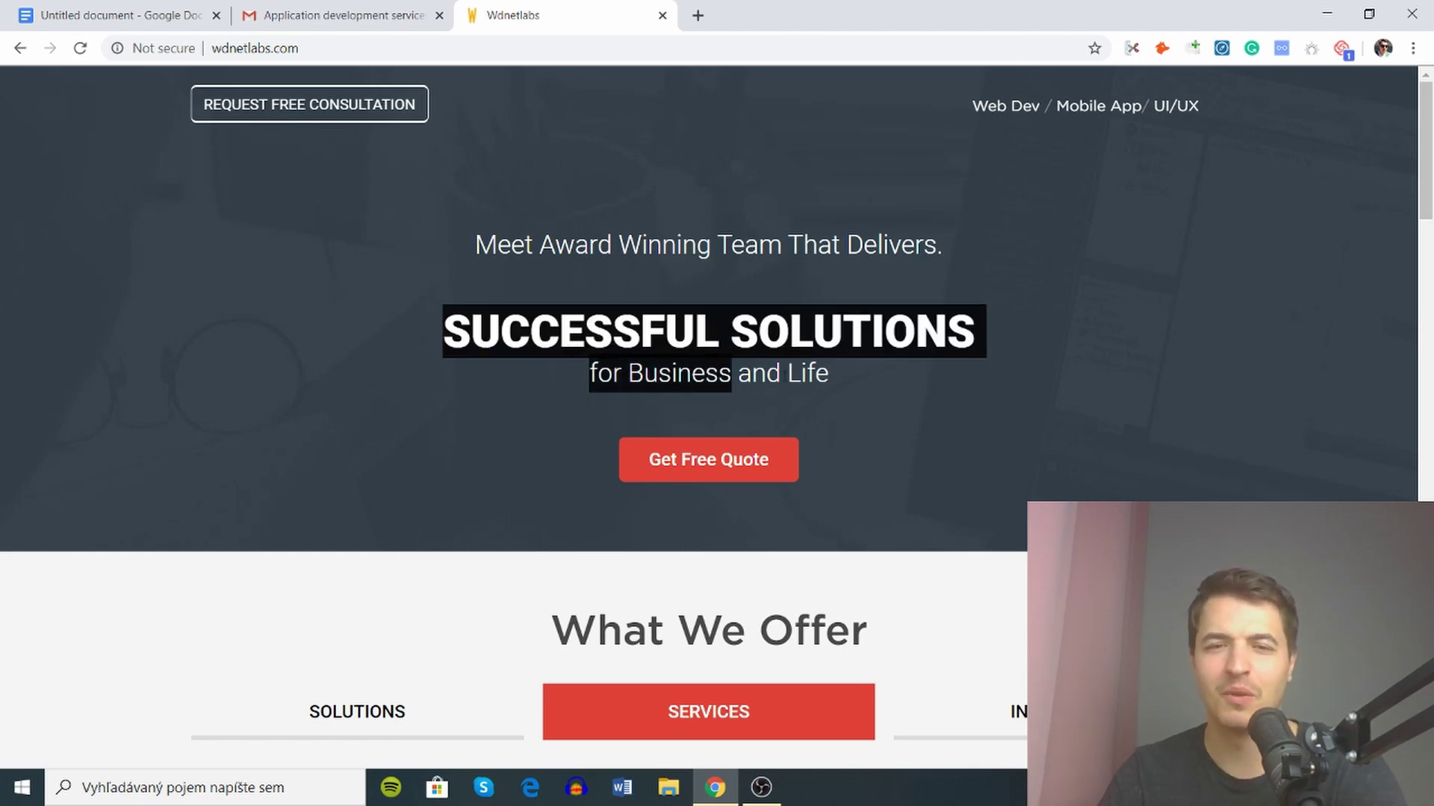
click(731, 375)
scroll(670, 378, down, 2)
scroll(834, 333, up, 2)
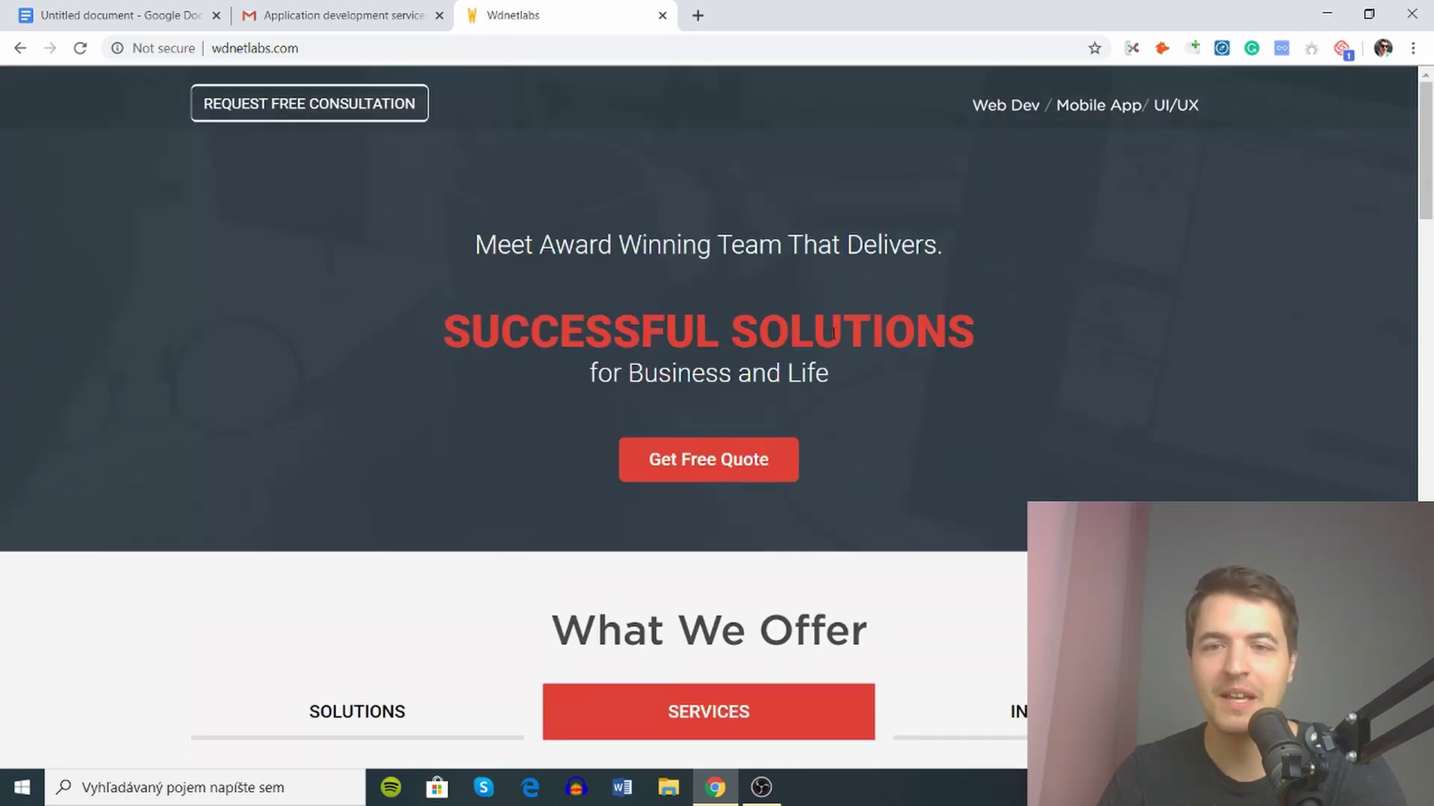
scroll(884, 294, down, 4)
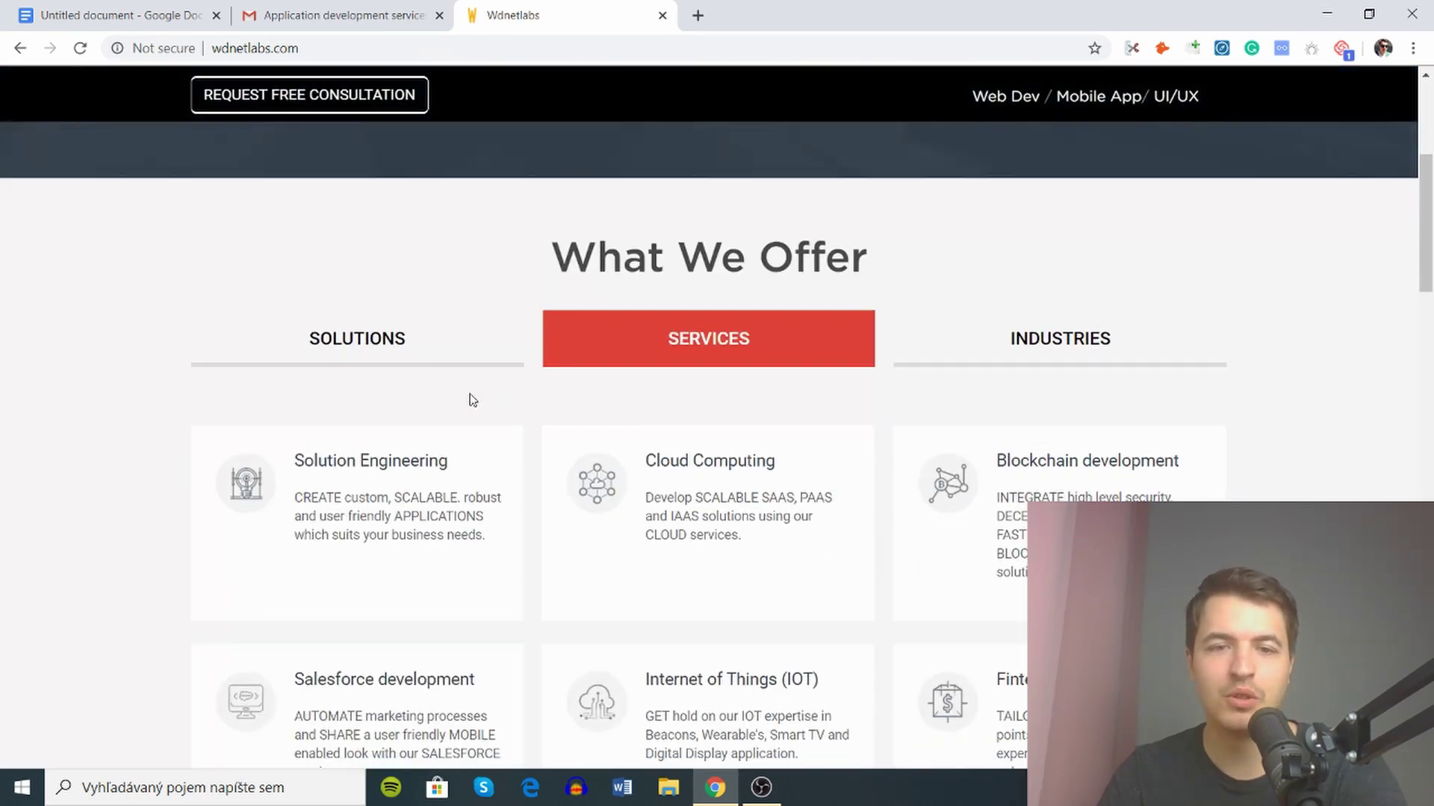
scroll(522, 373, down, 2)
scroll(435, 208, up, 2)
Compare the SOLUTIONS, SERVICES and INDUSTRIES offerings, then scroll down to the client testimonial
click(358, 351)
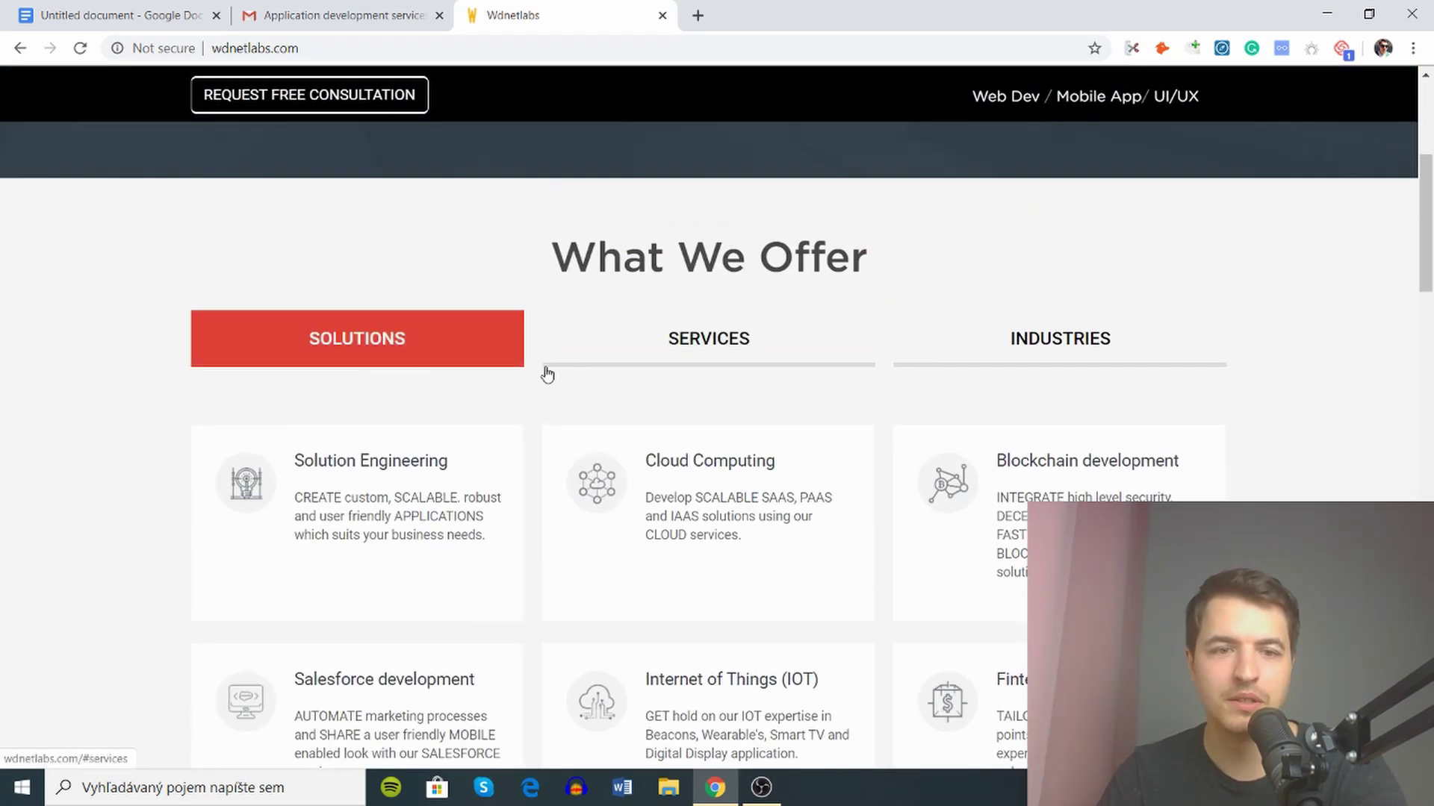
click(696, 350)
click(1034, 342)
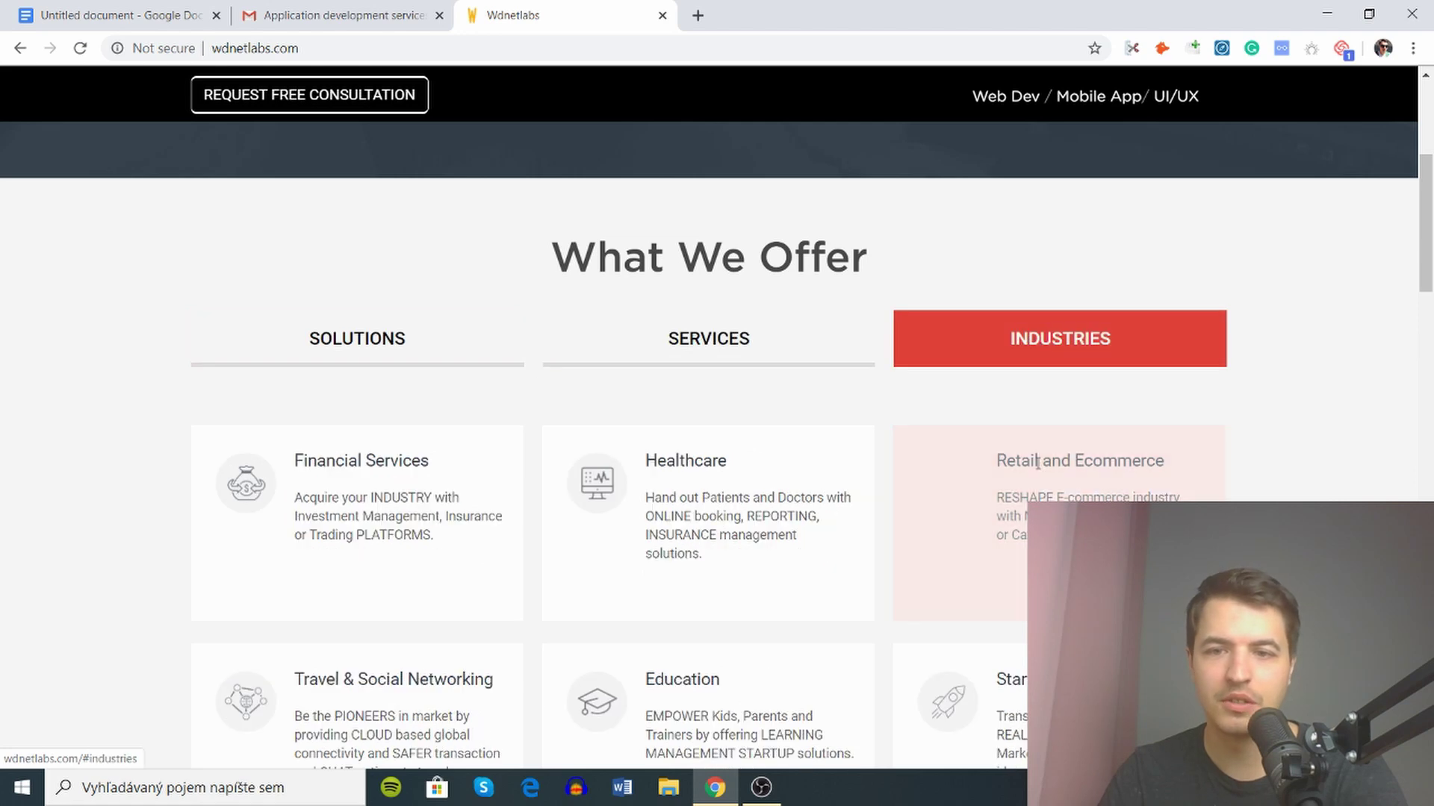
scroll(761, 649, down, 3)
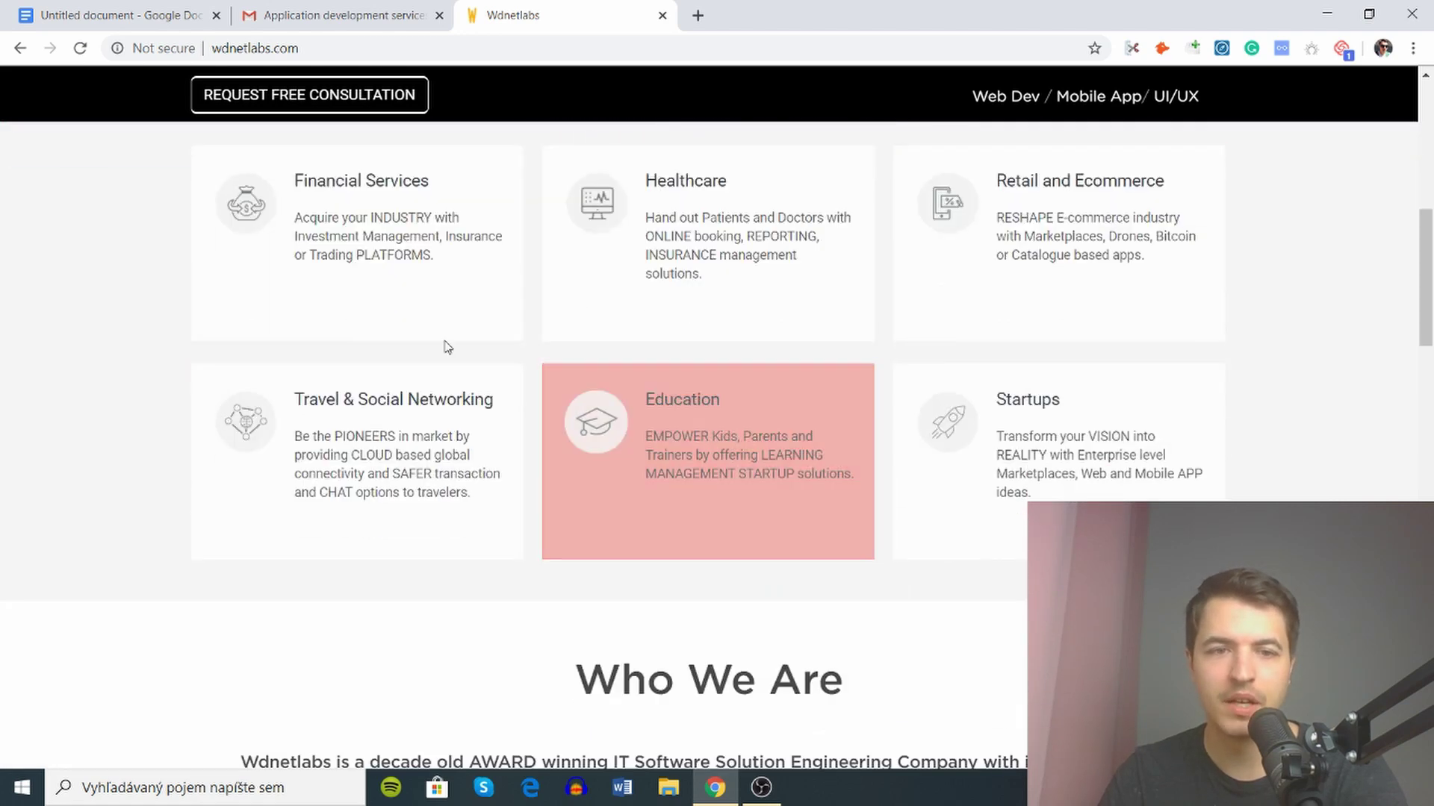
scroll(447, 347, up, 2)
click(645, 267)
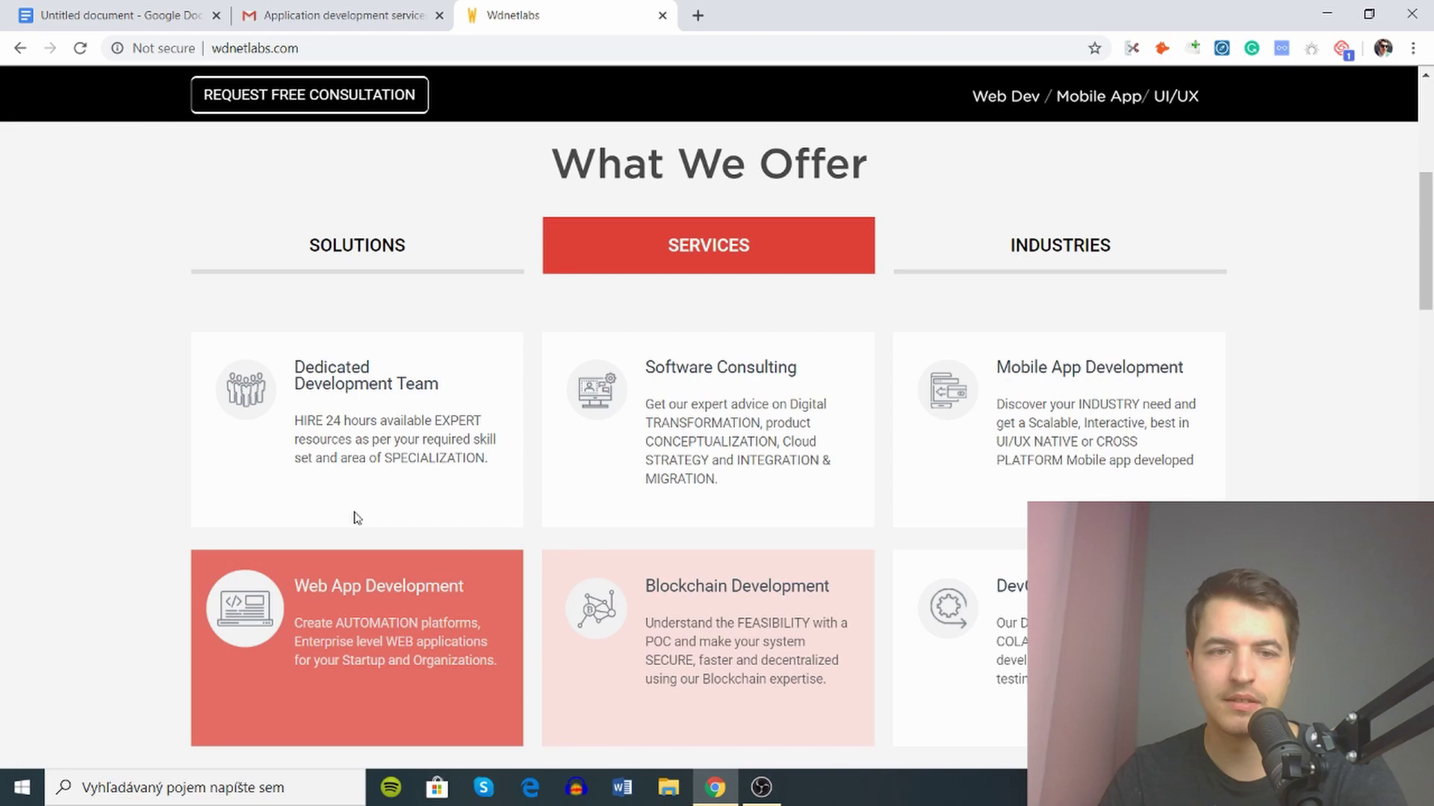
click(415, 269)
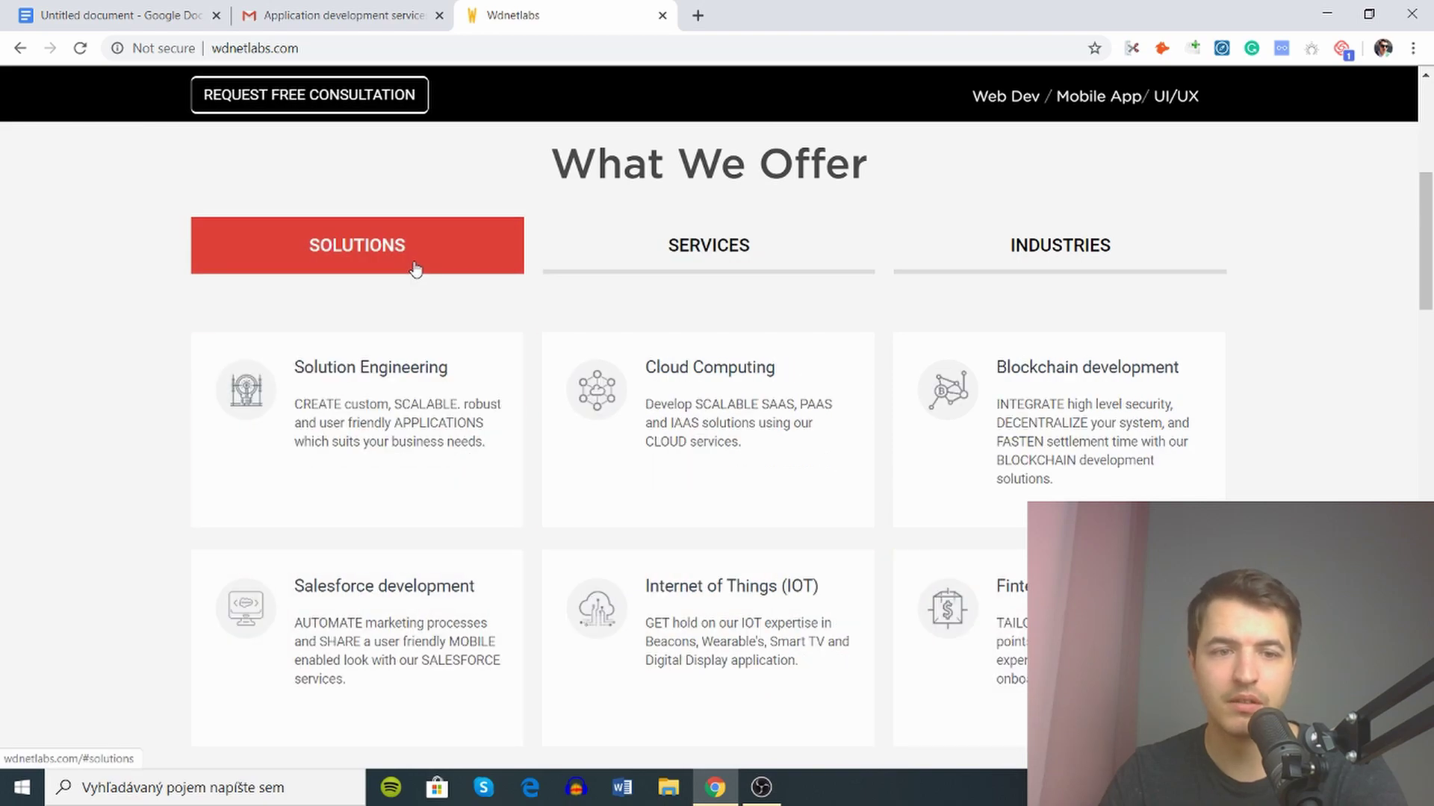
scroll(410, 445, down, 3)
scroll(544, 471, up, 8)
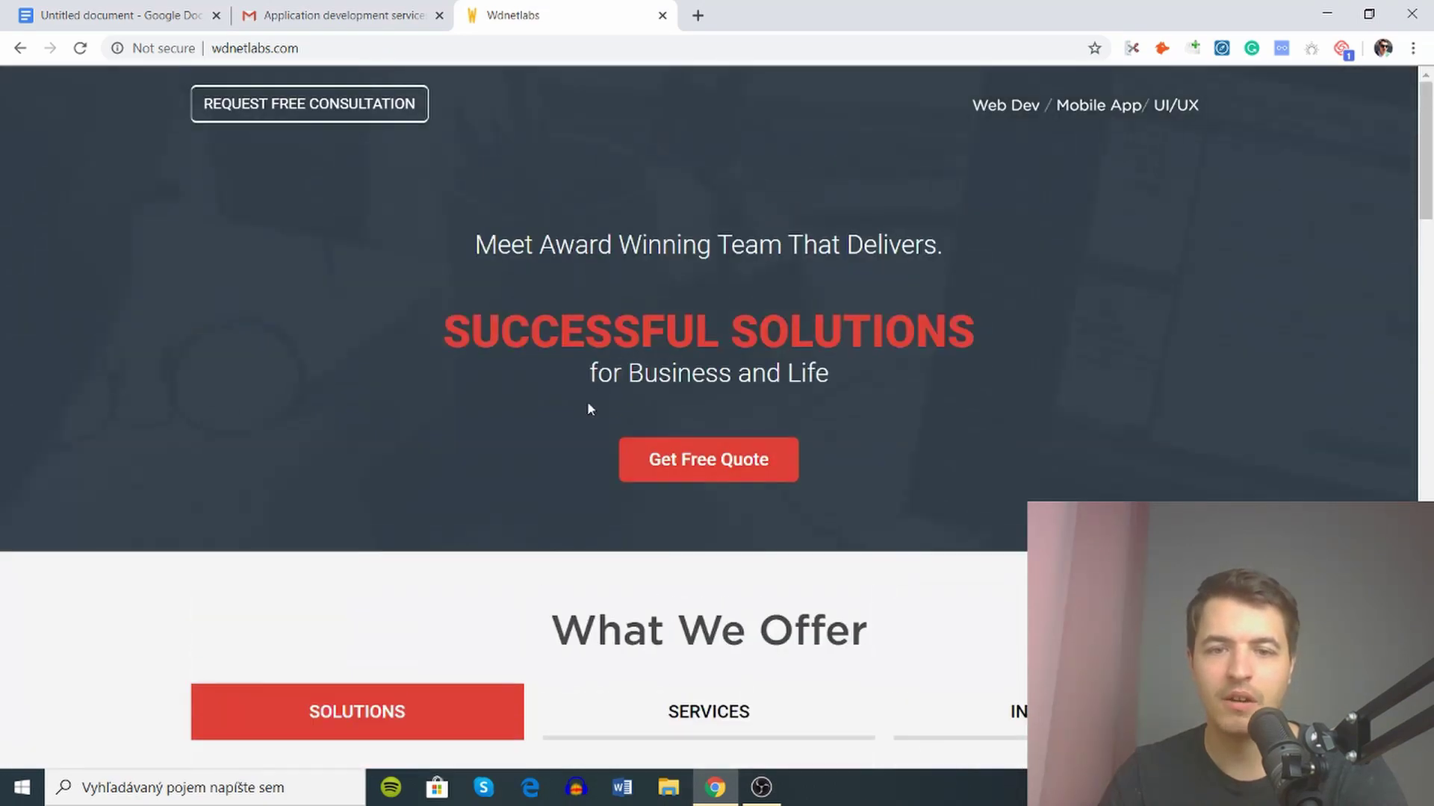
scroll(588, 407, down, 15)
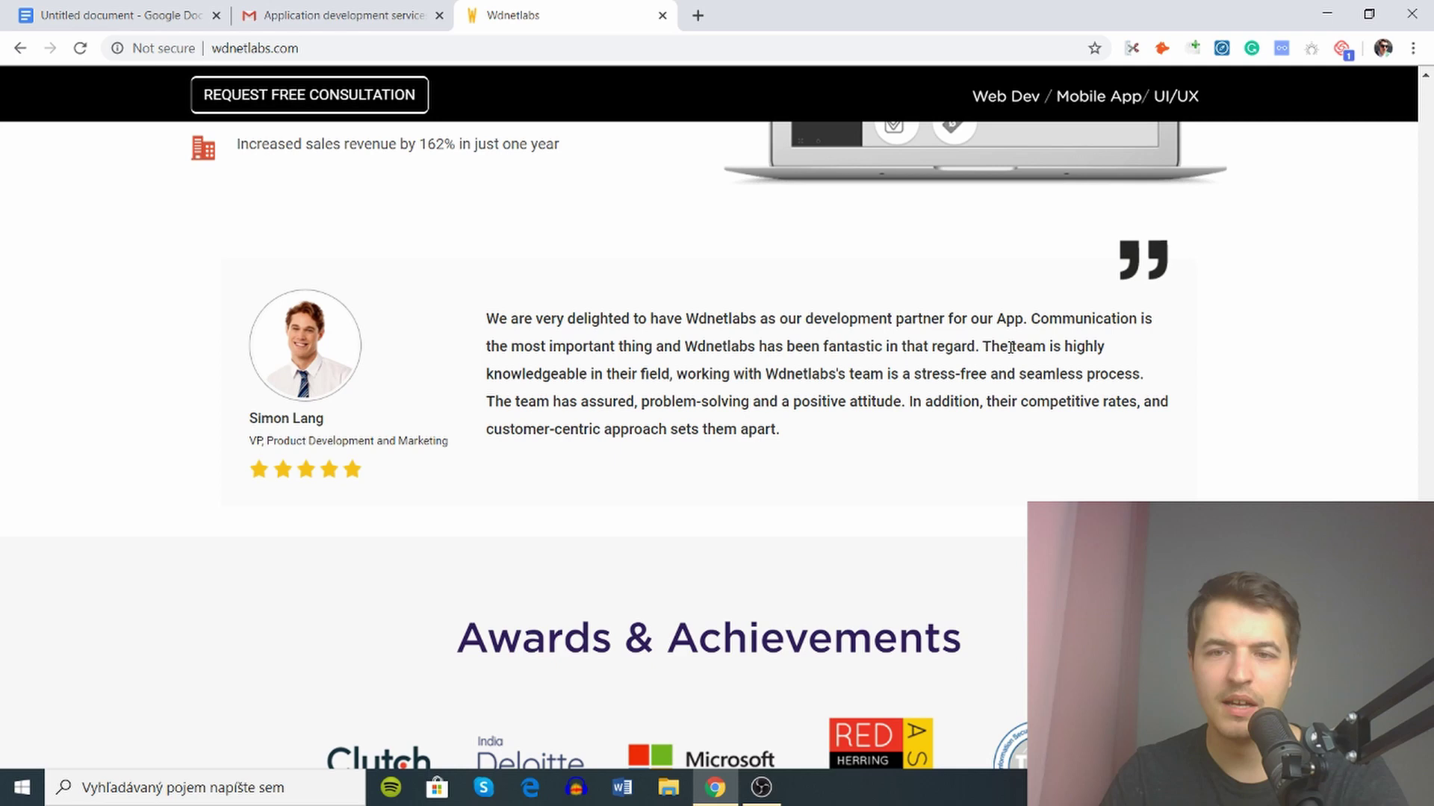
Highlight key testimonial phrases such as 'stress-free', the positive attitude and 'competitive rates'
drag(1091, 319, 975, 347)
click(895, 366)
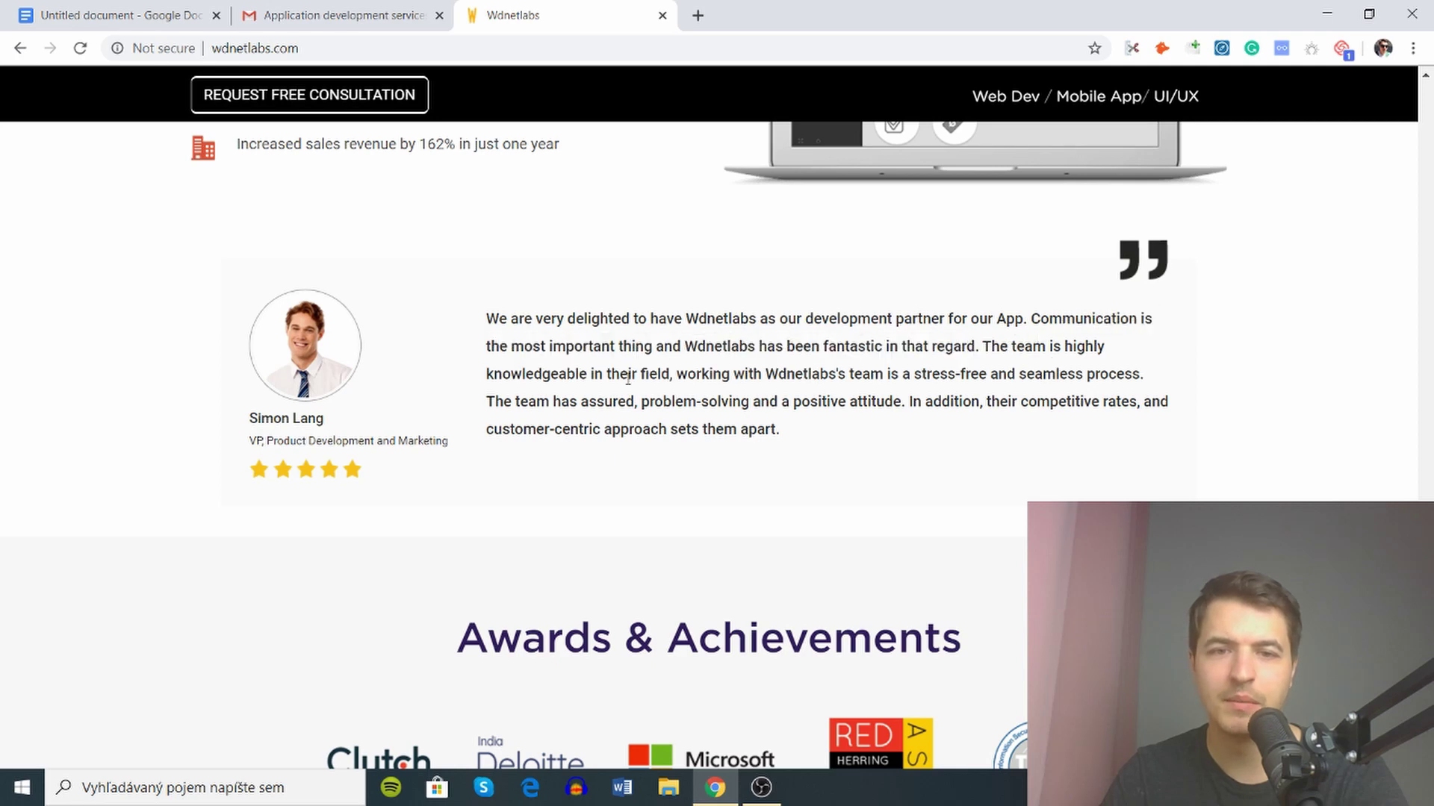
drag(540, 371, 598, 373)
drag(947, 374, 999, 374)
drag(1082, 373, 1140, 373)
drag(690, 401, 933, 403)
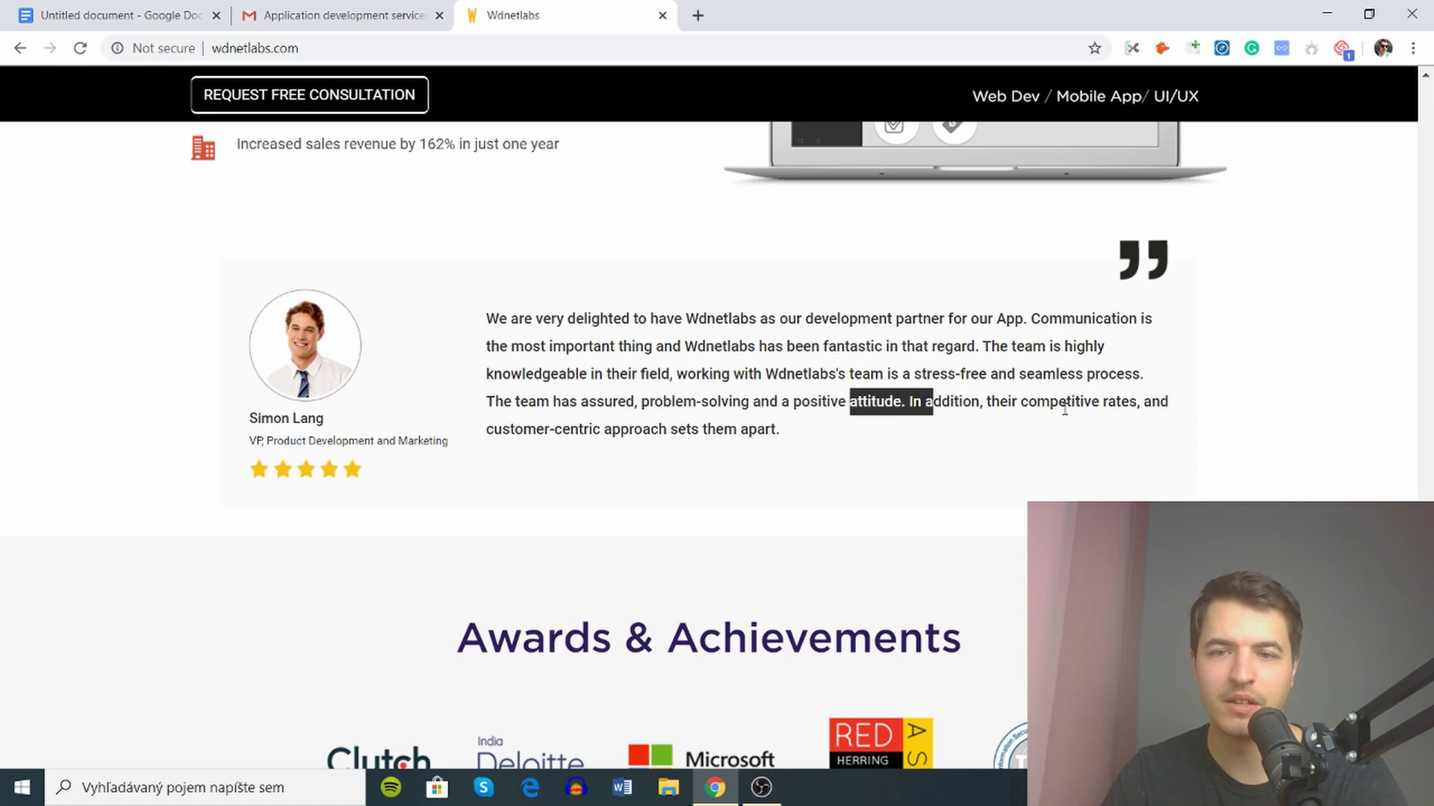
drag(1067, 403, 1132, 407)
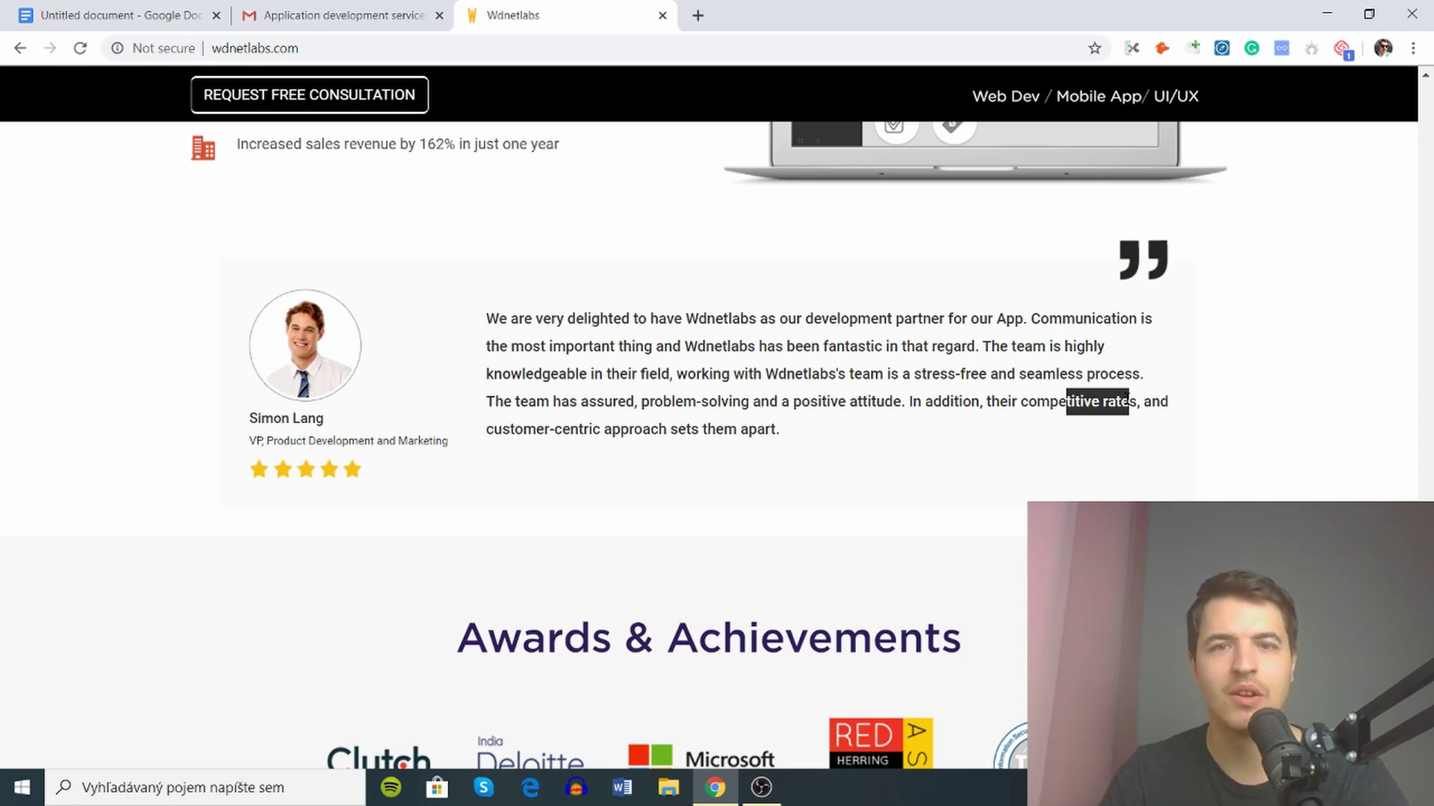
click(1128, 403)
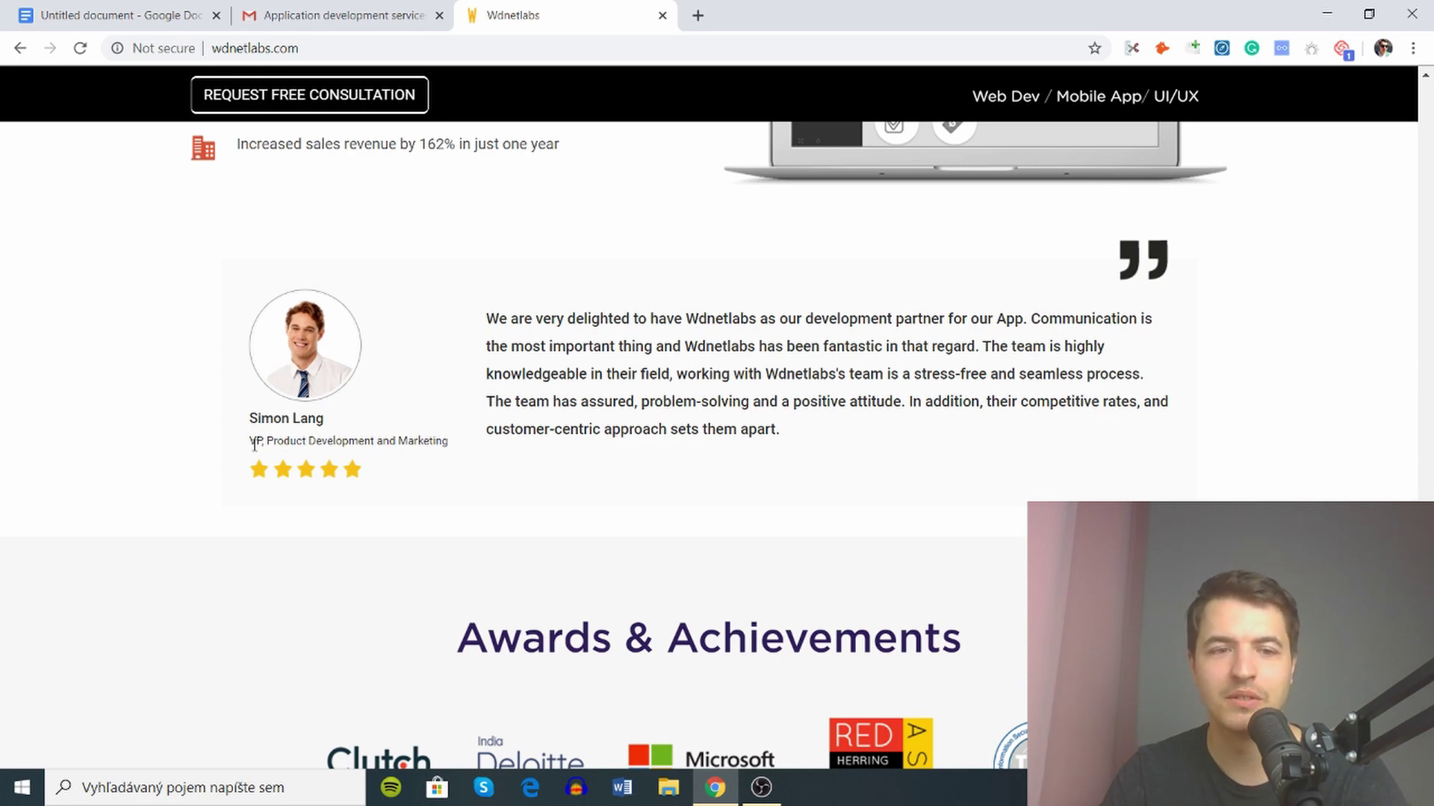
Note the author's job title and search LinkedIn for the testimonial author in a new tab
drag(250, 440, 448, 440)
click(361, 438)
drag(250, 418, 814, 17)
click(595, 15)
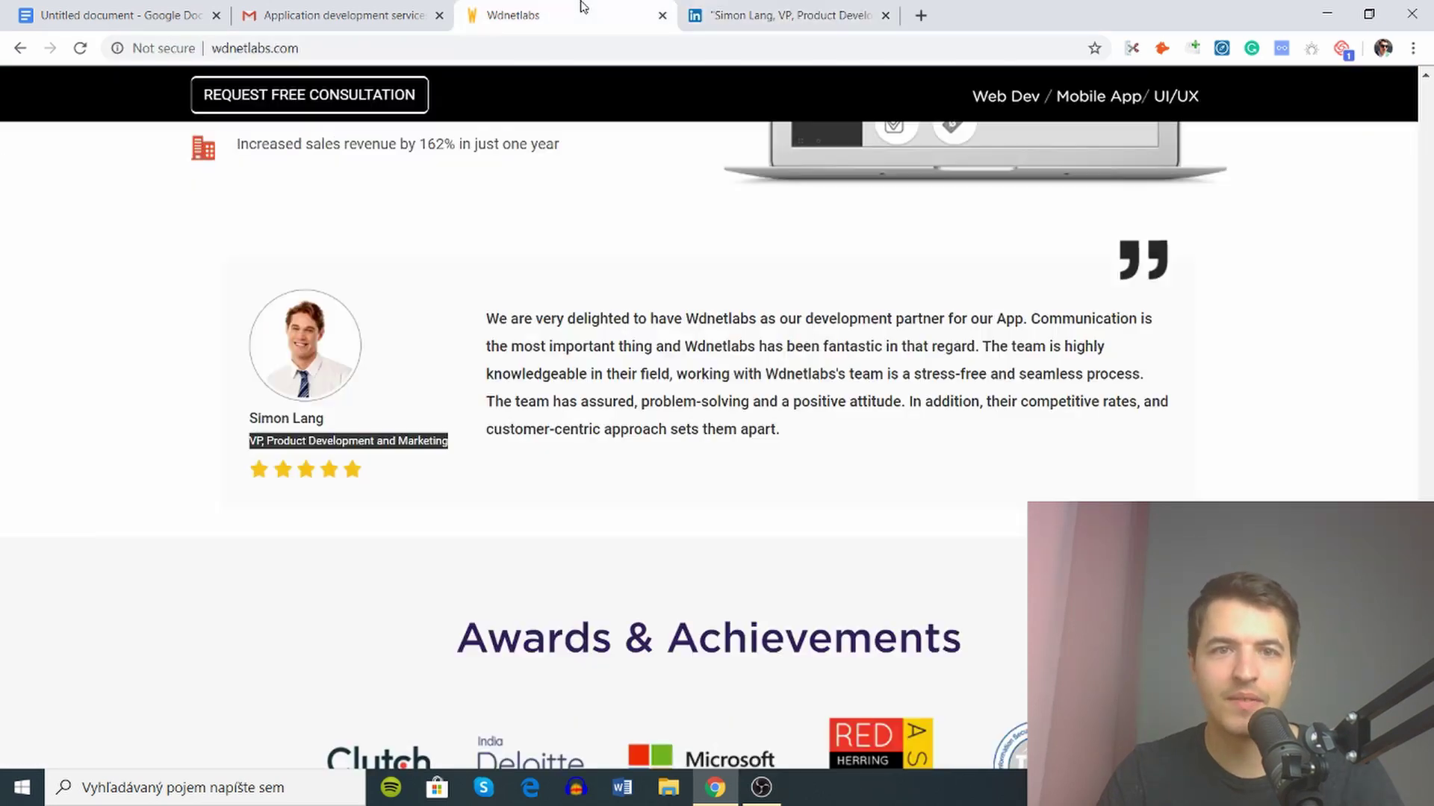
scroll(620, 401, down, 2)
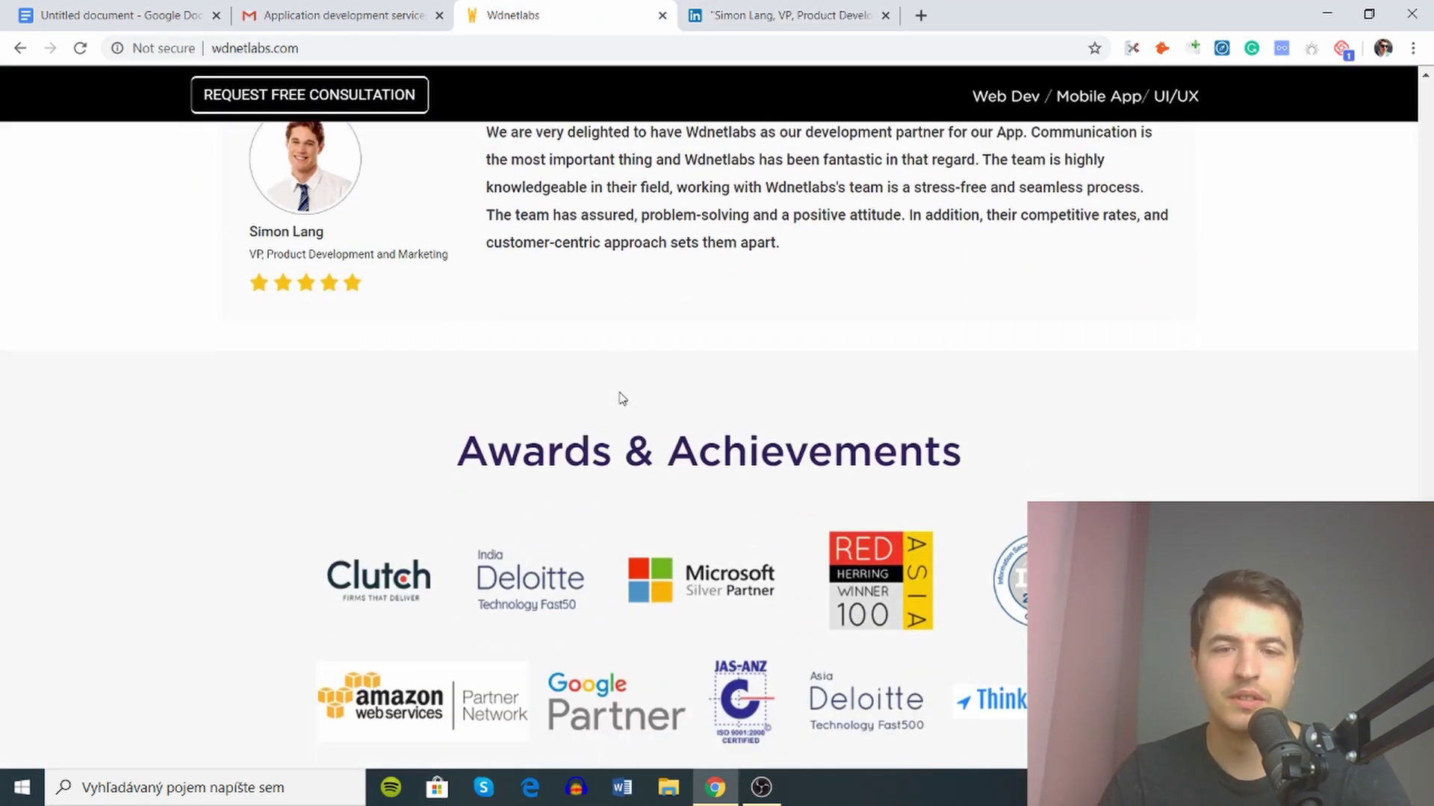
scroll(622, 399, down, 2)
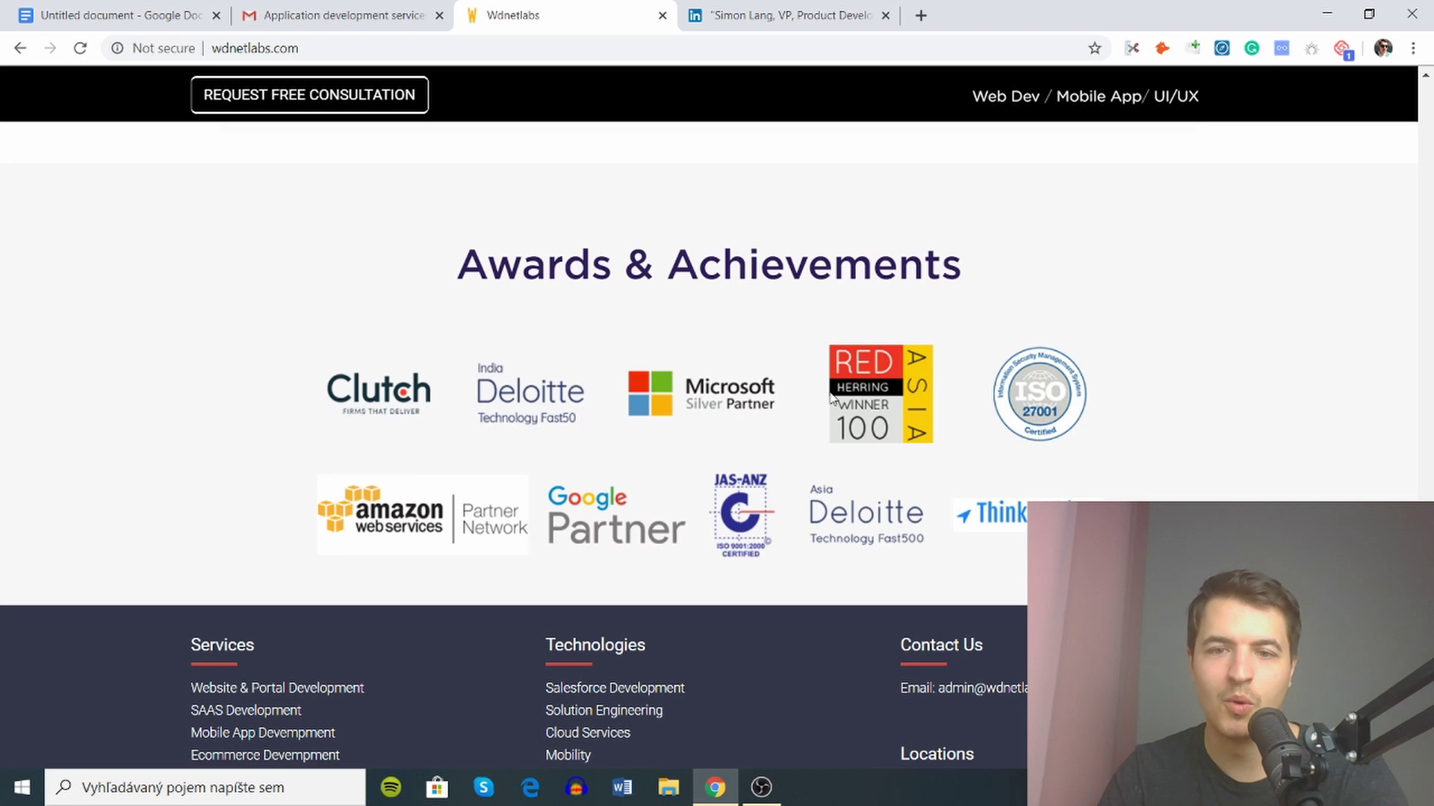
scroll(538, 481, down, 2)
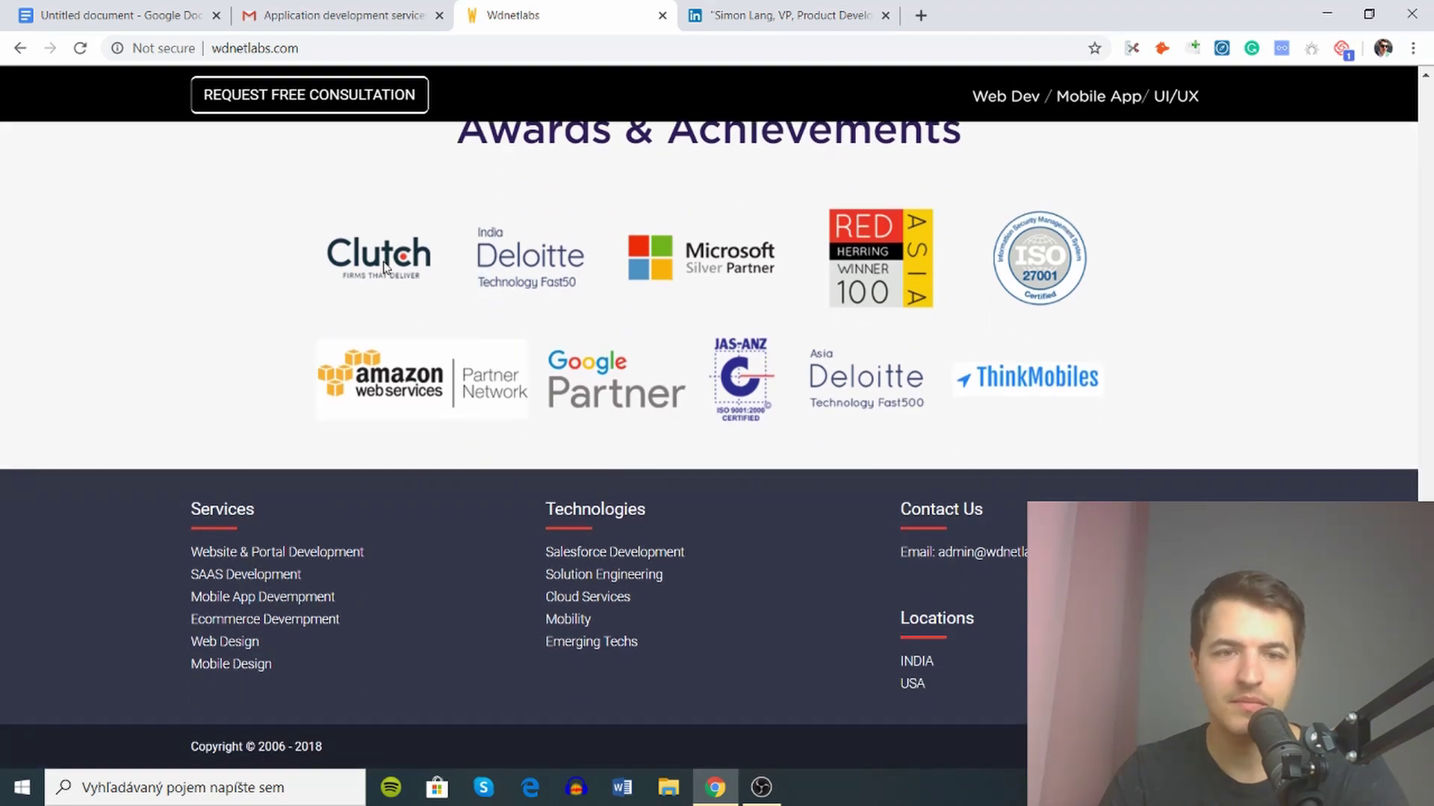
double_click(932, 515)
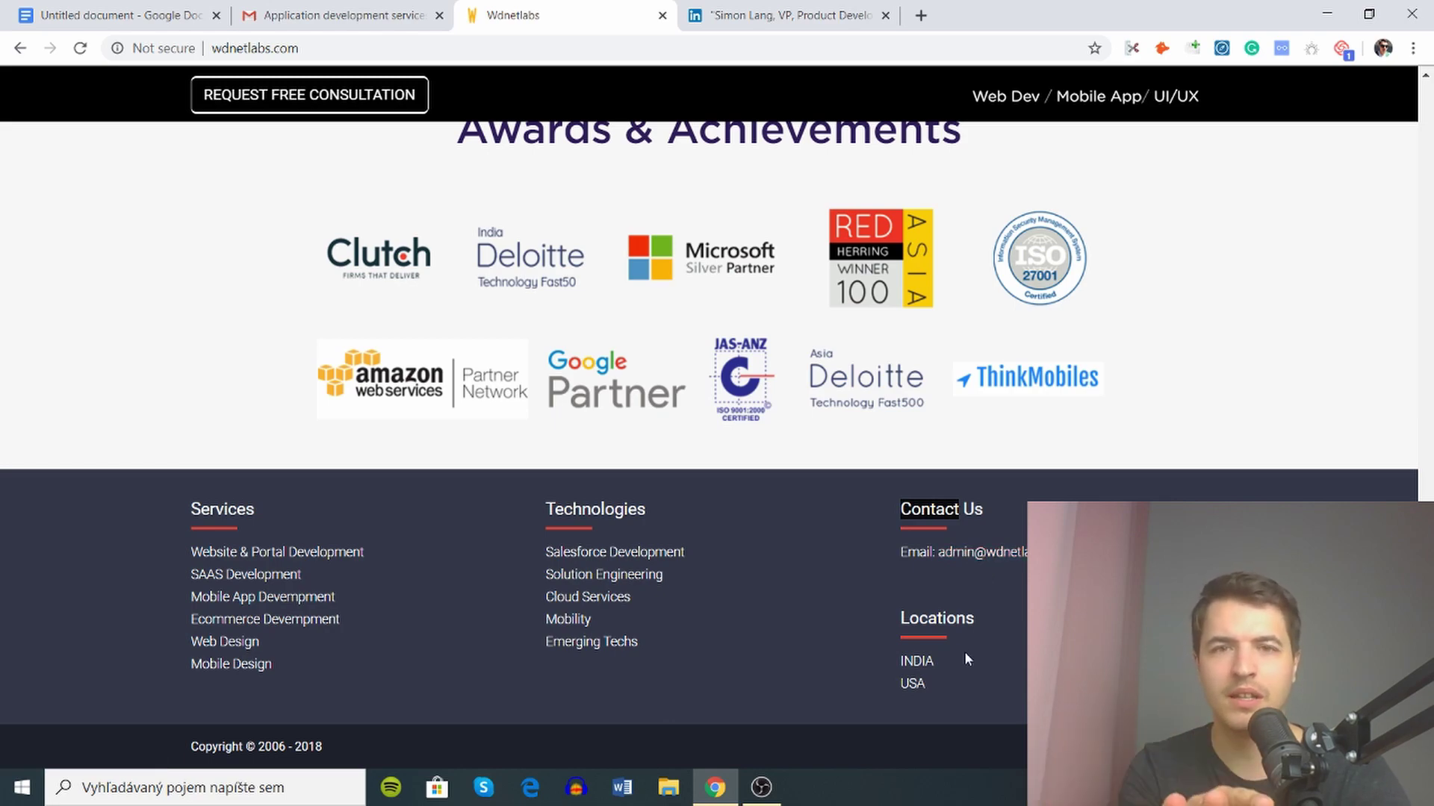
scroll(991, 631, up, 15)
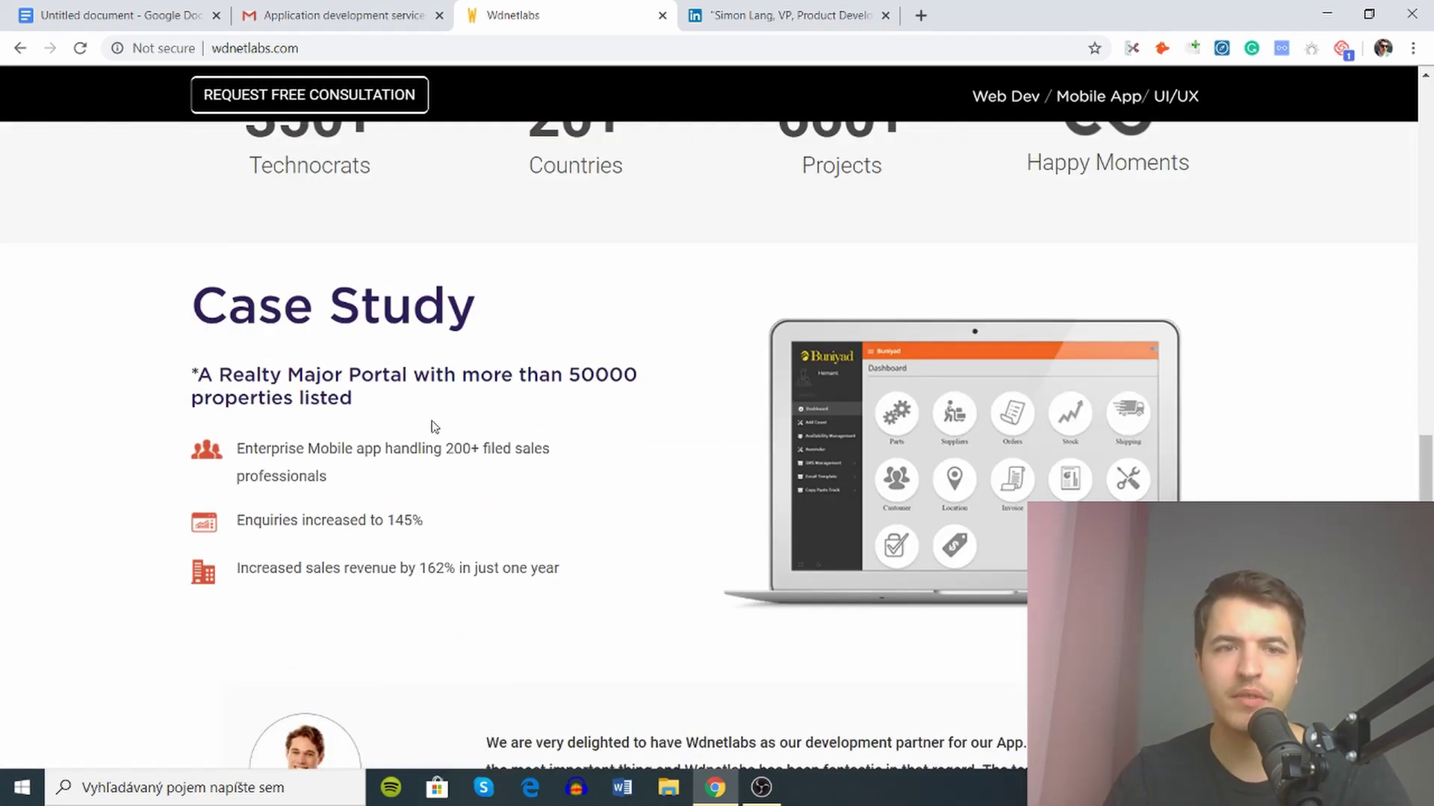
scroll(351, 478, down, 15)
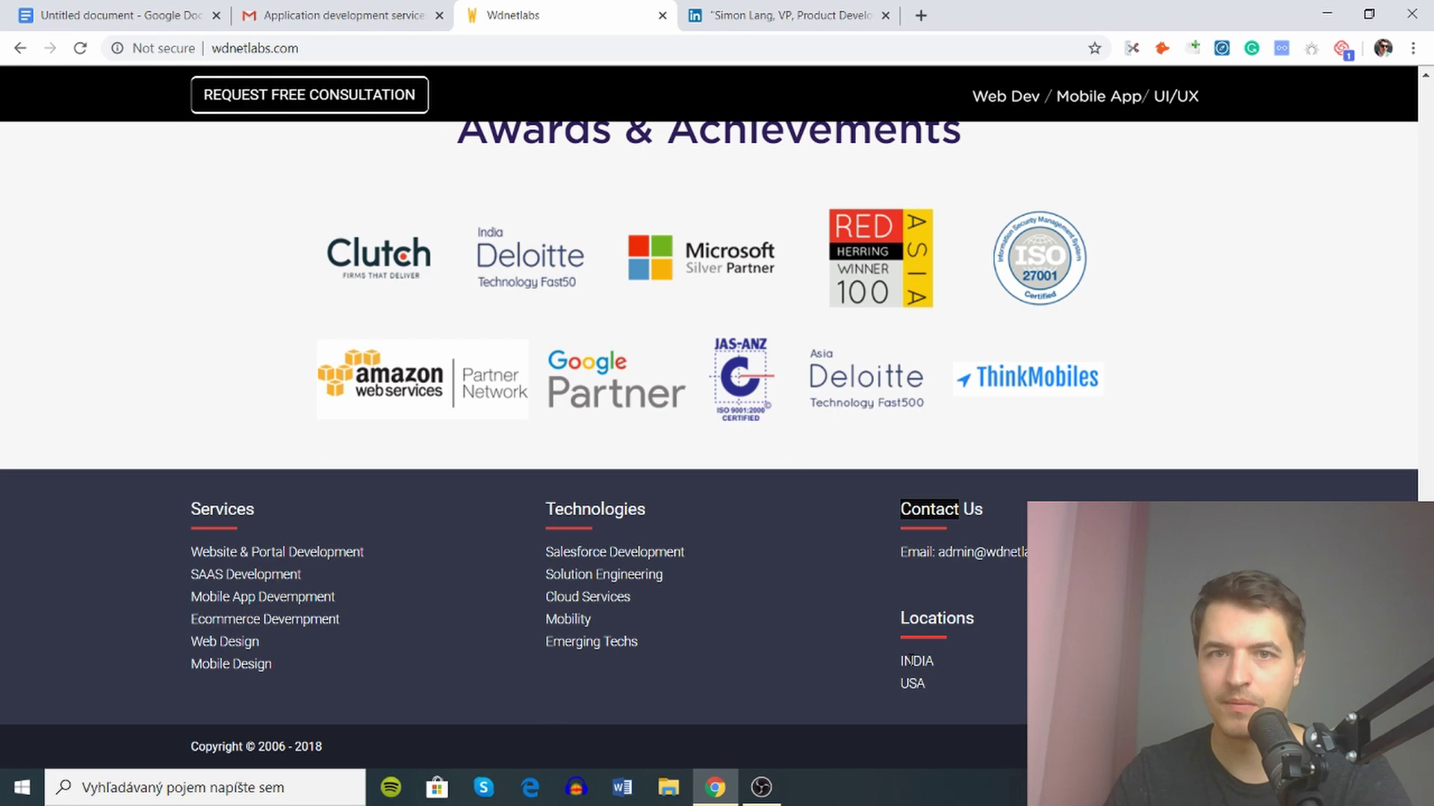
double_click(932, 662)
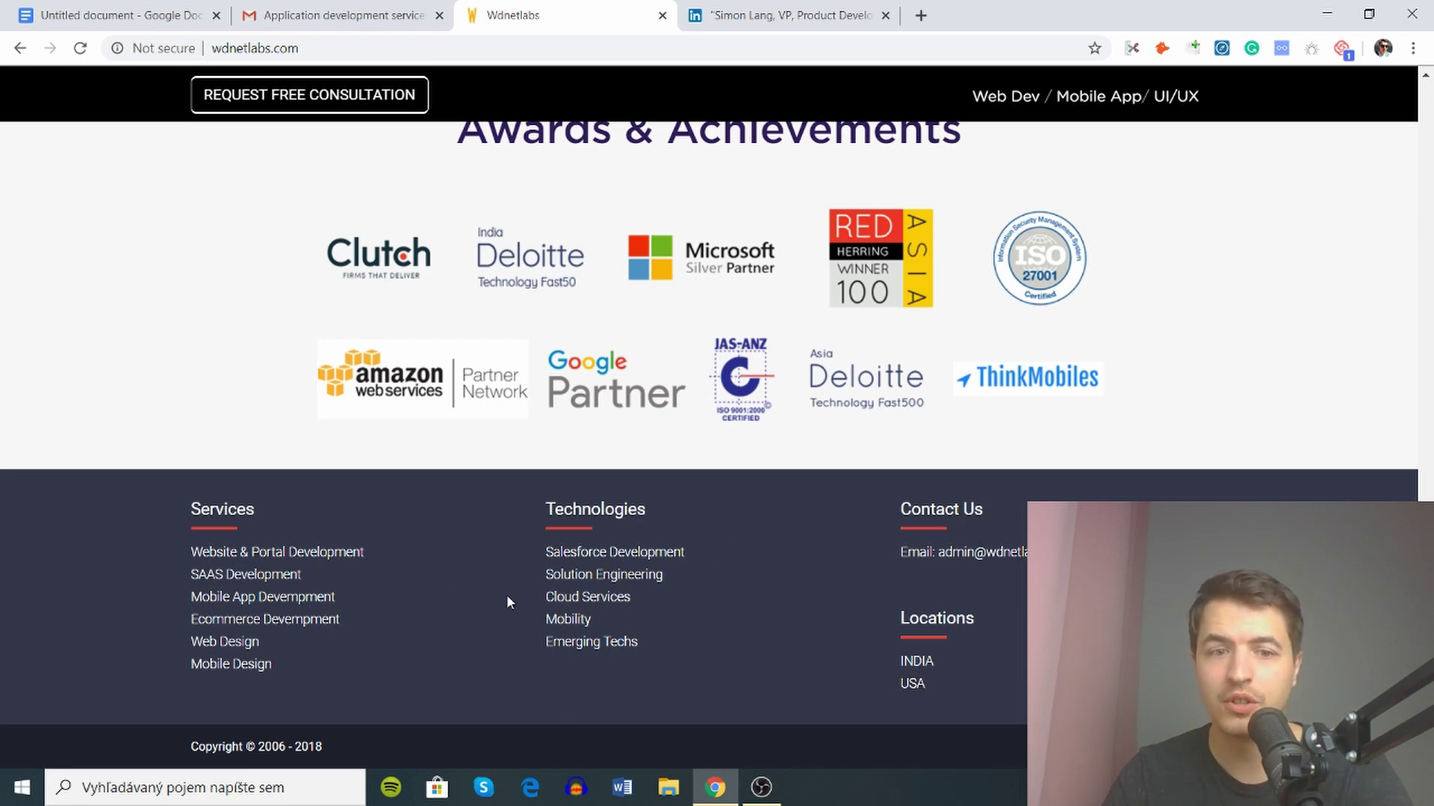
drag(545, 552, 571, 581)
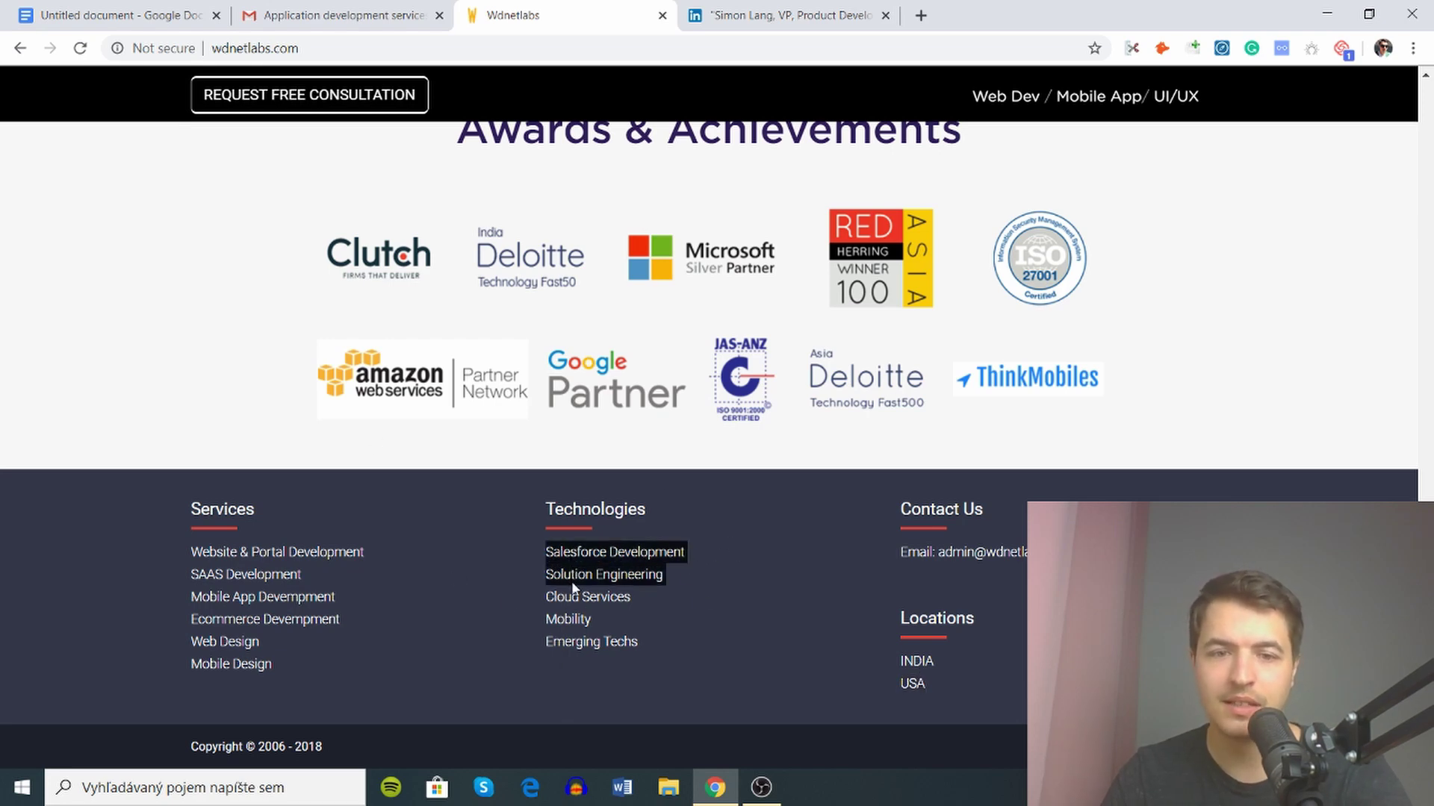
click(575, 631)
drag(215, 553, 199, 687)
scroll(683, 573, up, 20)
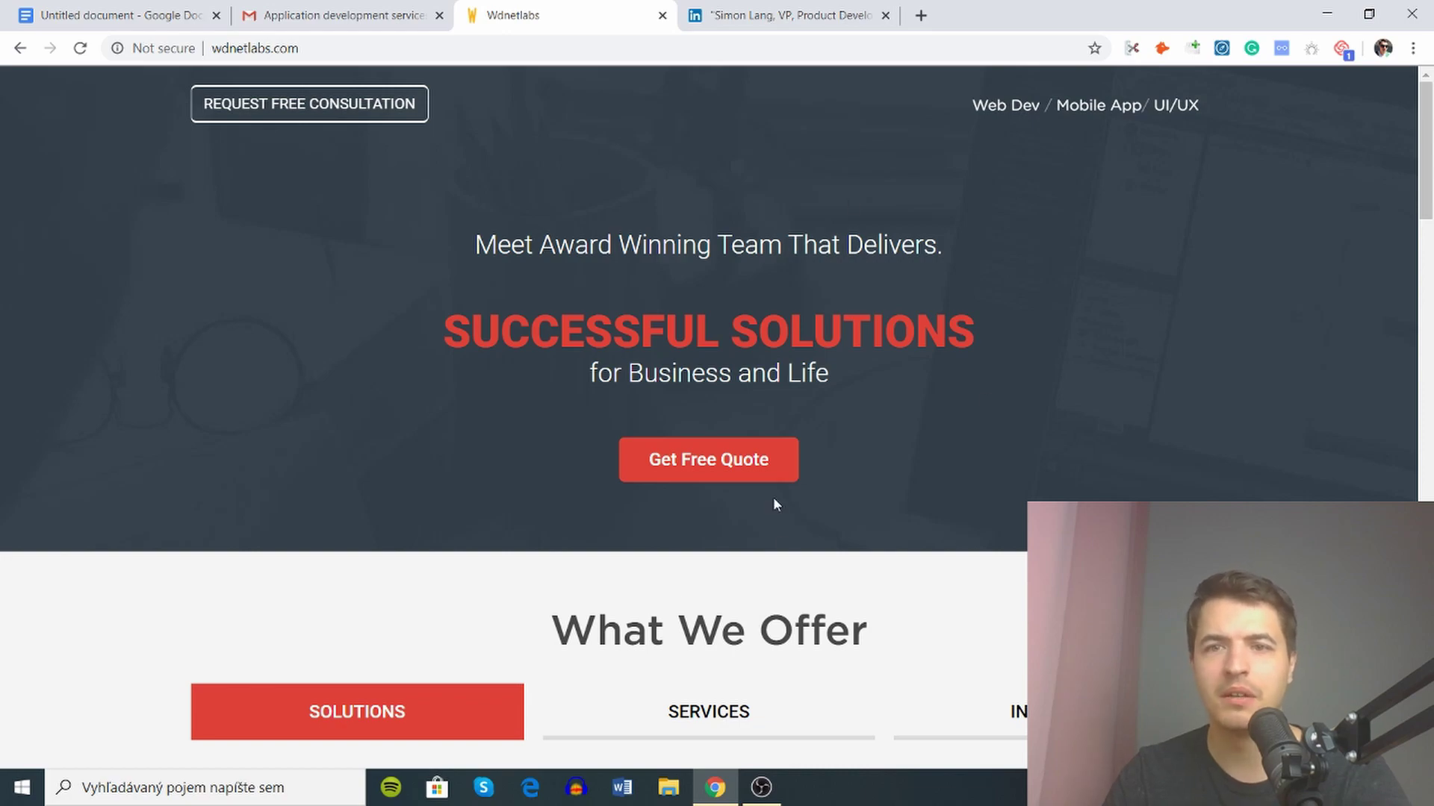
Preview the What We Offer section, return to the homepage top, then reopen the Gmail spam email
click(985, 105)
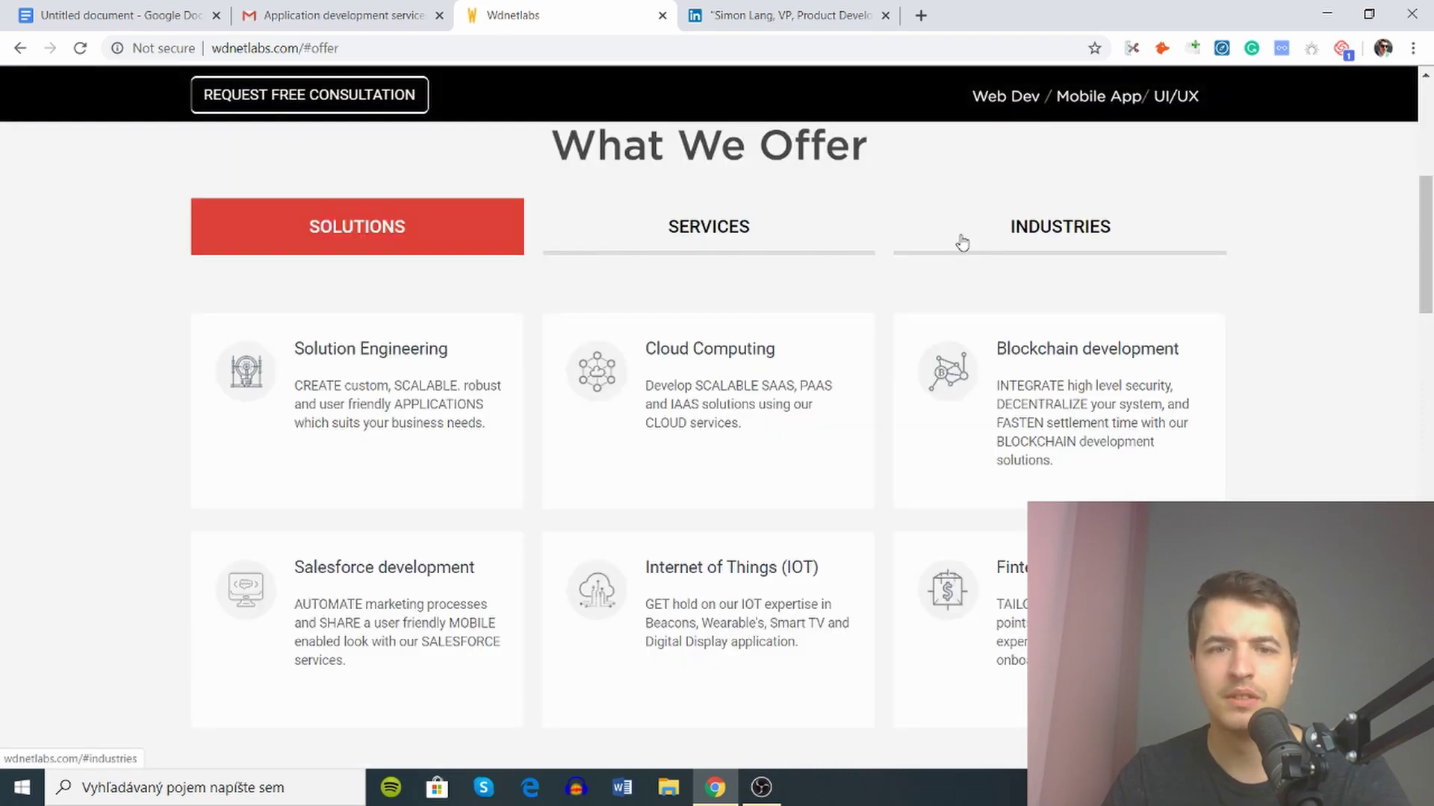
key(alt+Left)
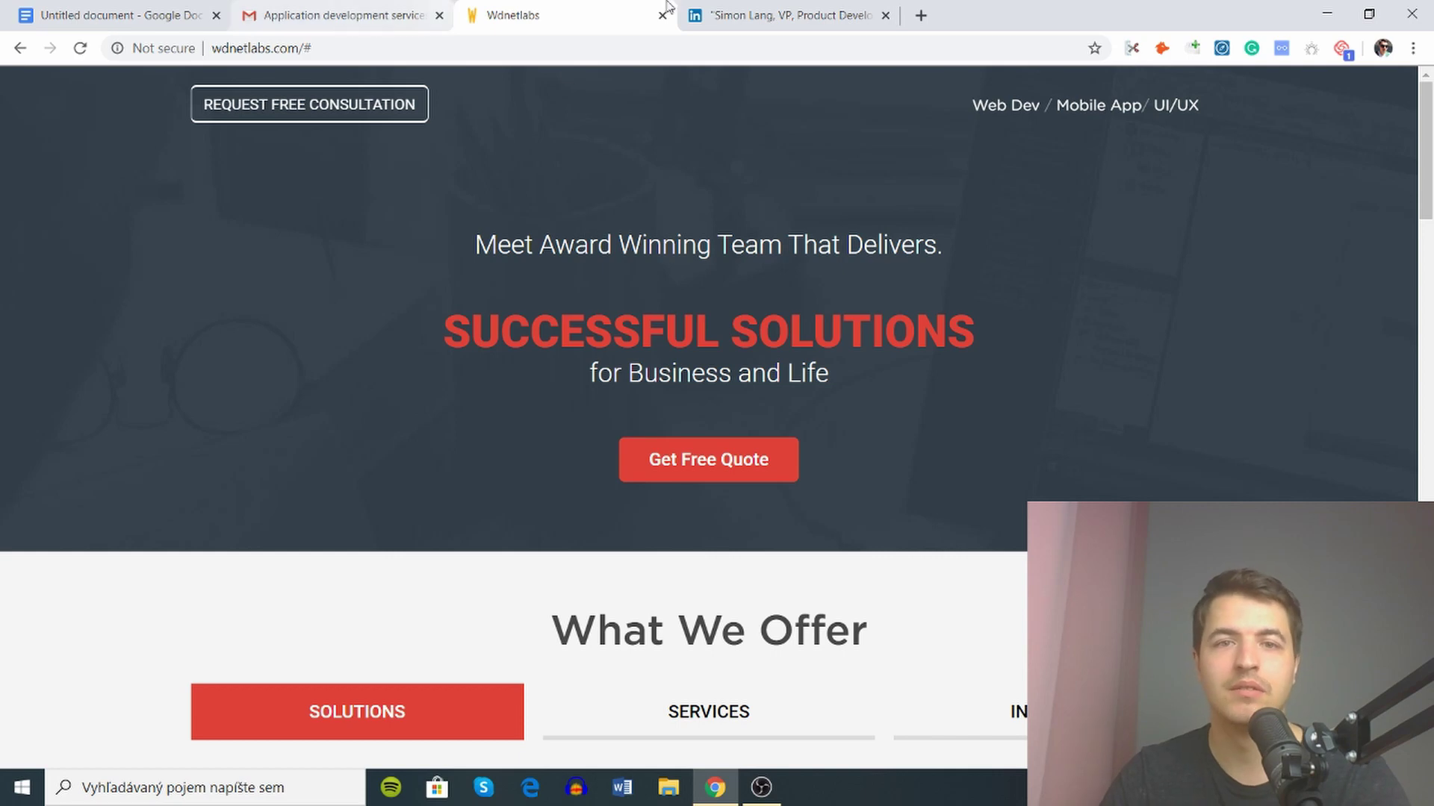
click(394, 9)
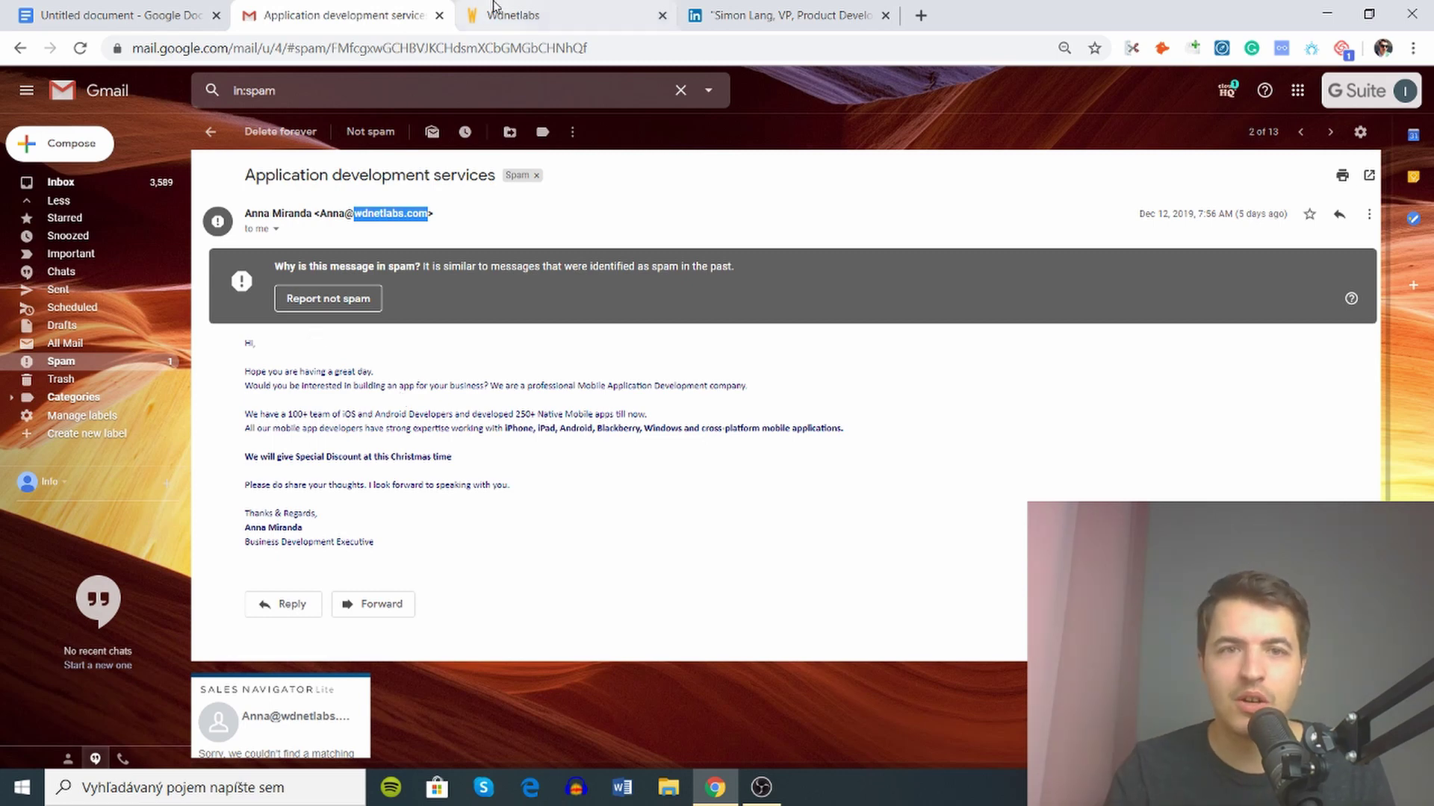
Glance at the wdnetlabs awards, close the wdnetlabs and LinkedIn tabs, and return to the Docs draft
click(522, 15)
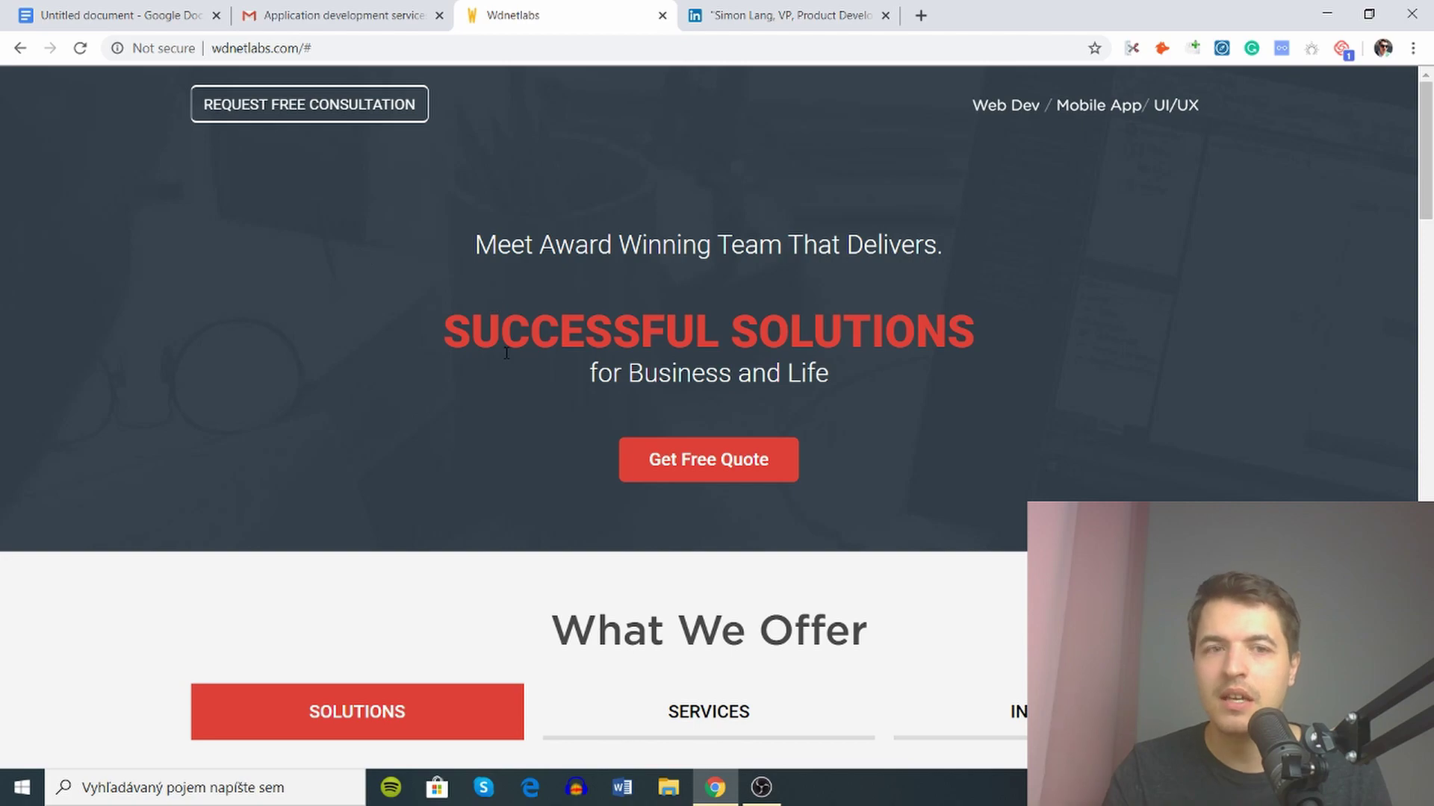
scroll(506, 352, down, 20)
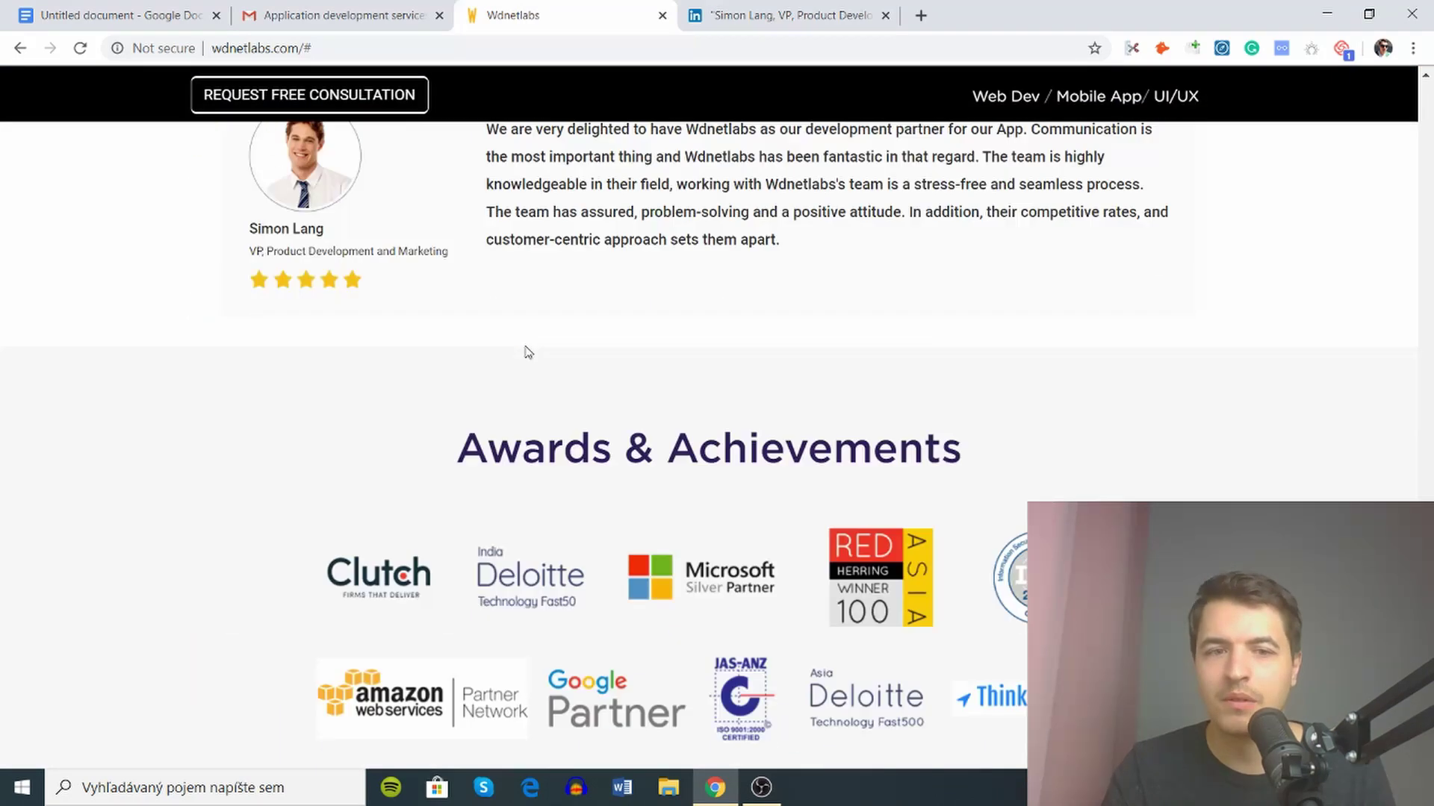
key(ctrl+w)
key(ctrl+w)
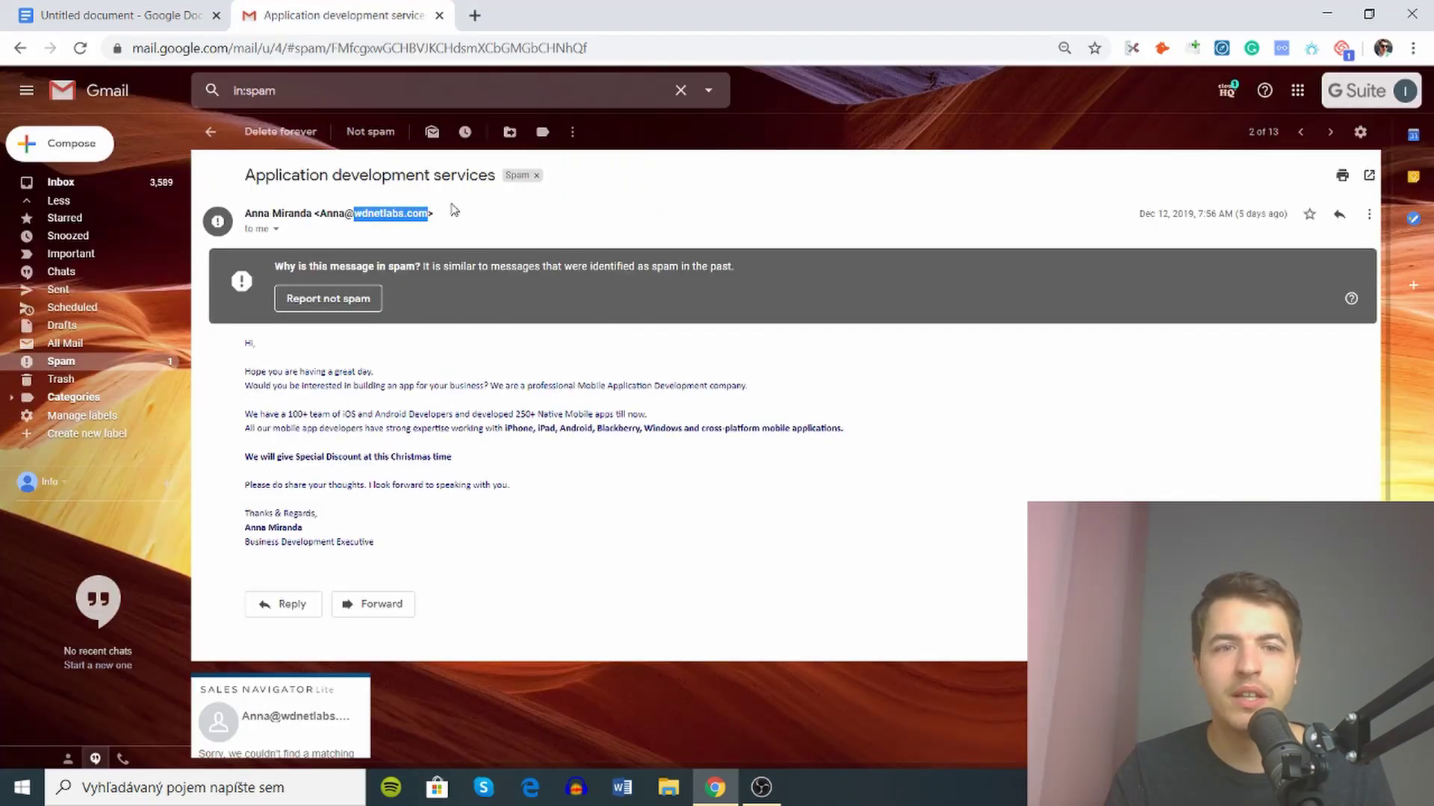
key(ctrl+1)
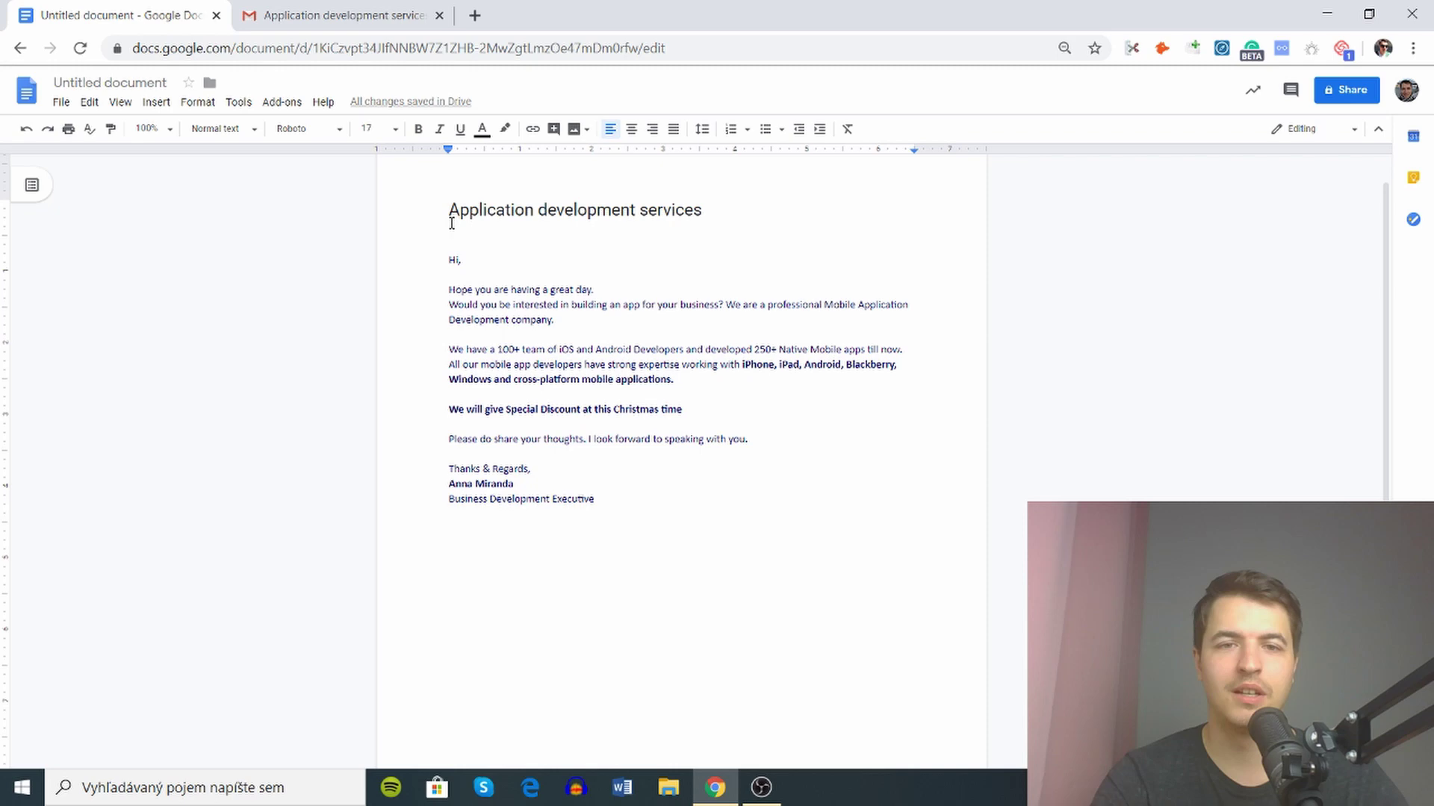
Add a new line above the old heading reading 'In Sales Academy & WD Net Labs'
double_click(452, 223)
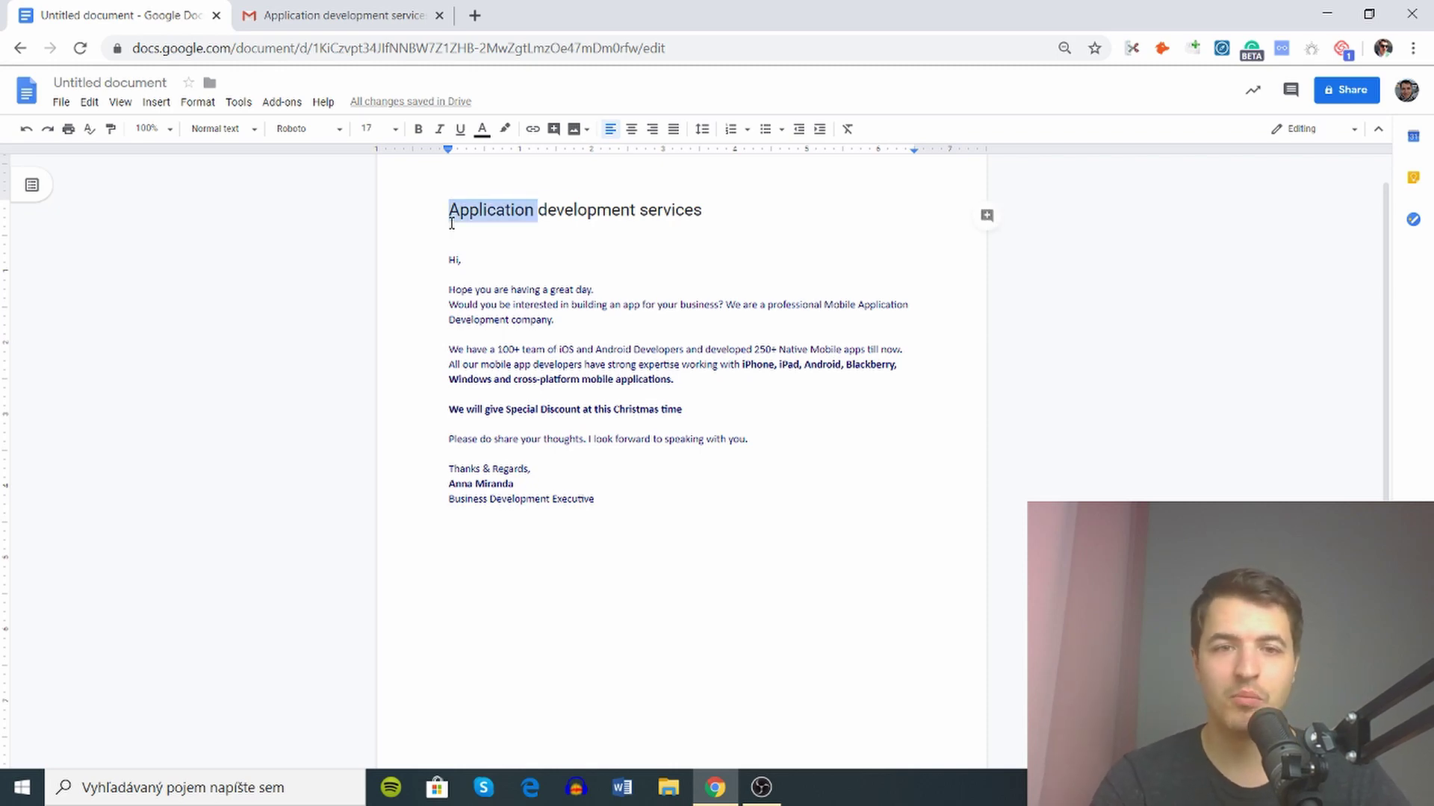
click(452, 223)
key(Return)
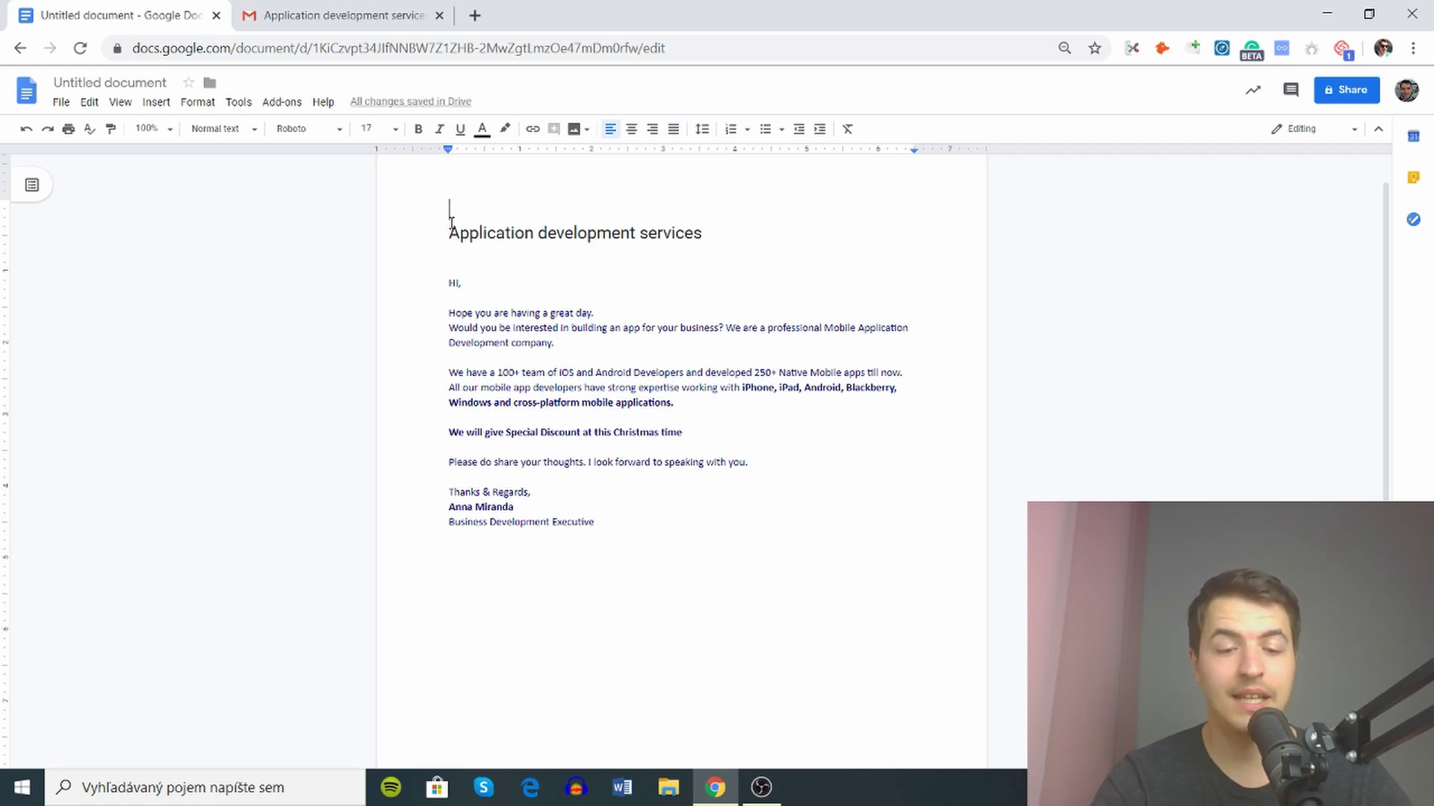
text(In sAL)
key(BackSpace)
key(BackSpace)
key(BackSpace)
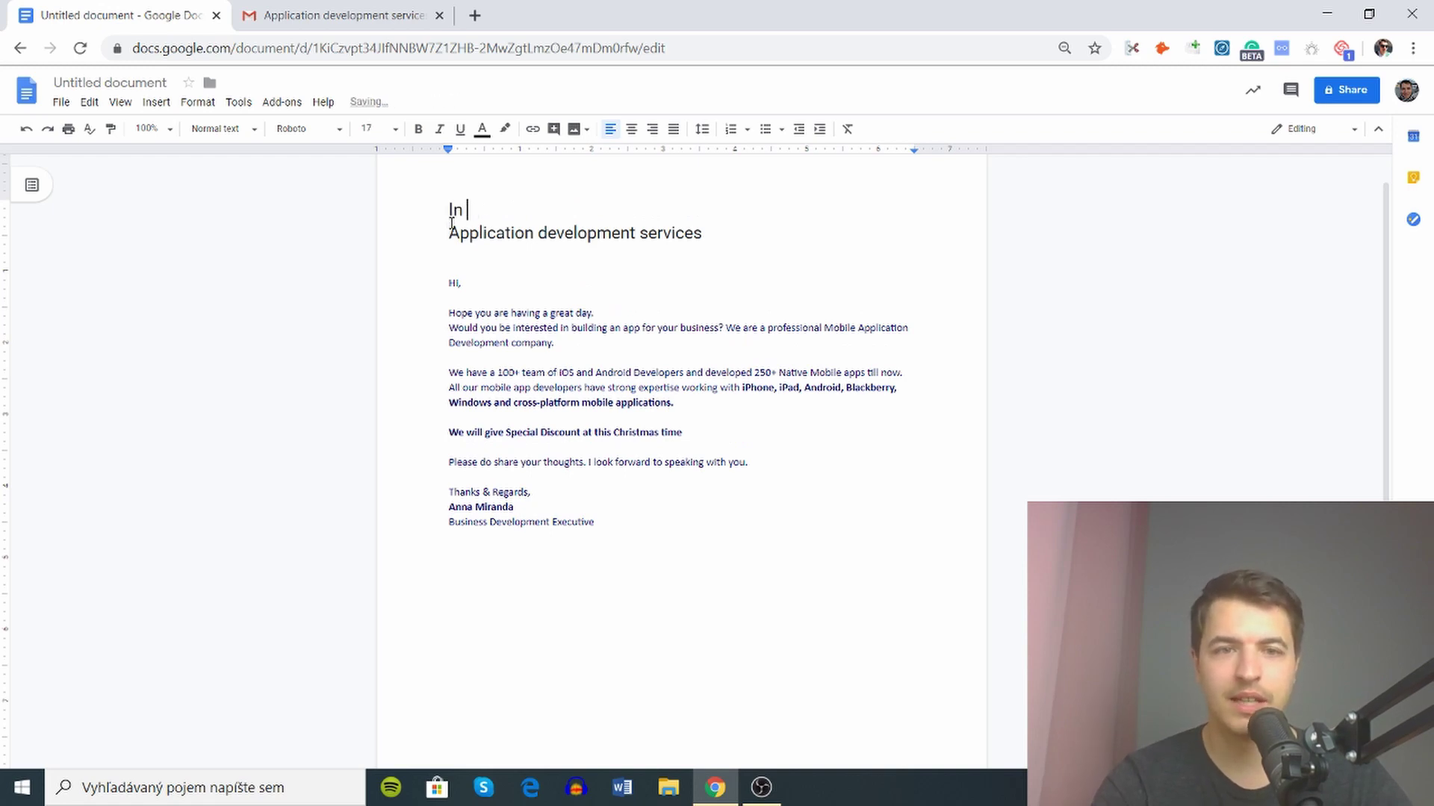
text(Sales Academy &)
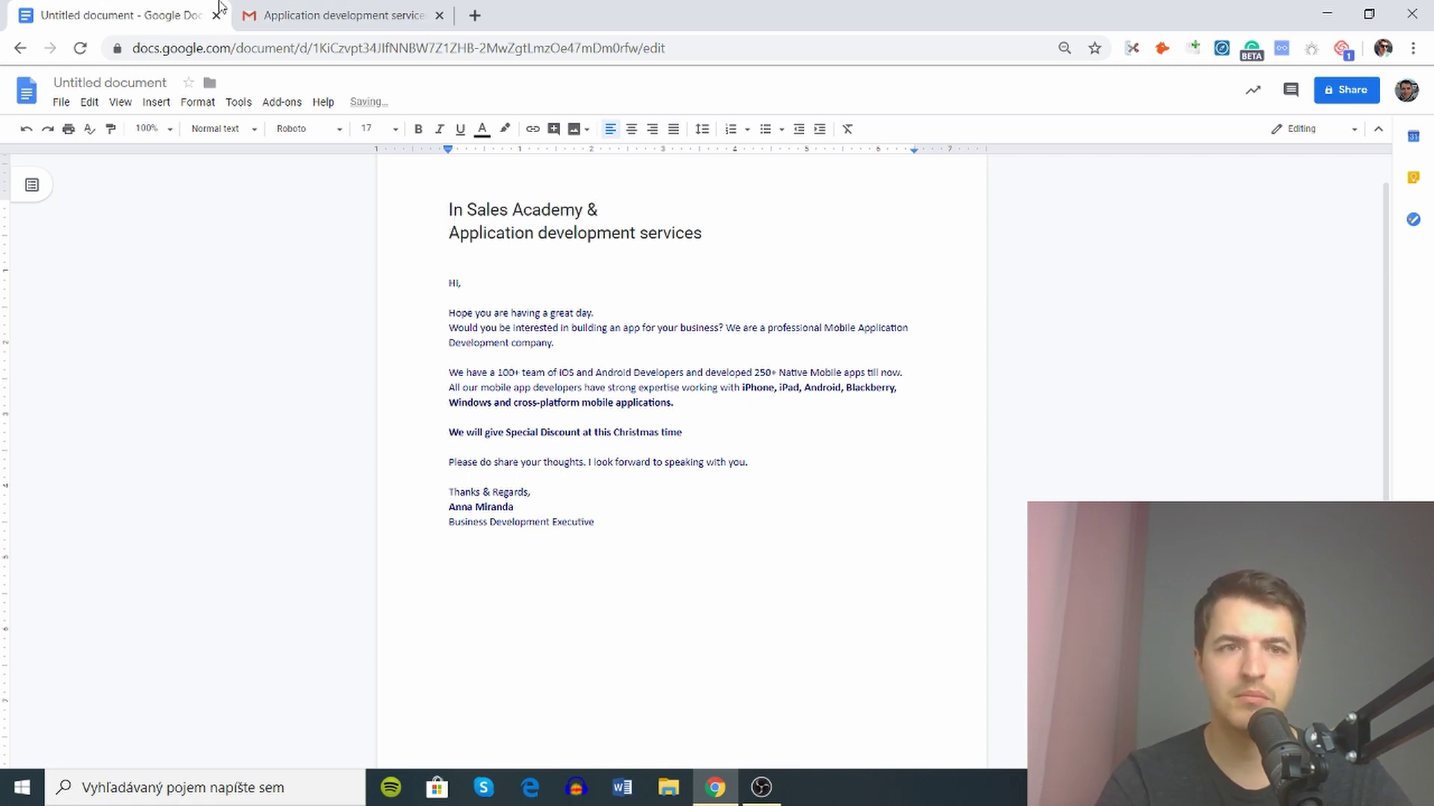
click(291, 13)
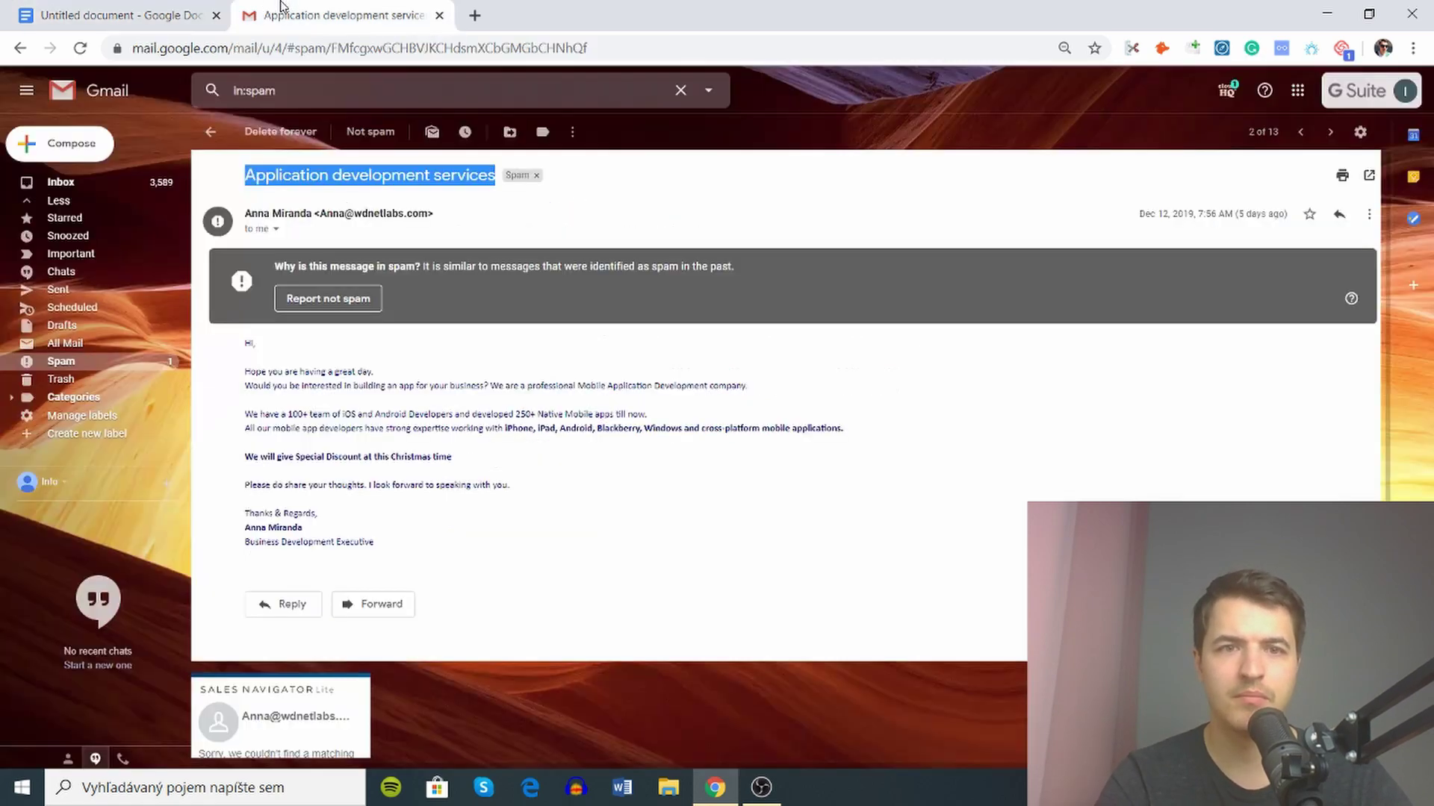
click(136, 7)
text(WD )
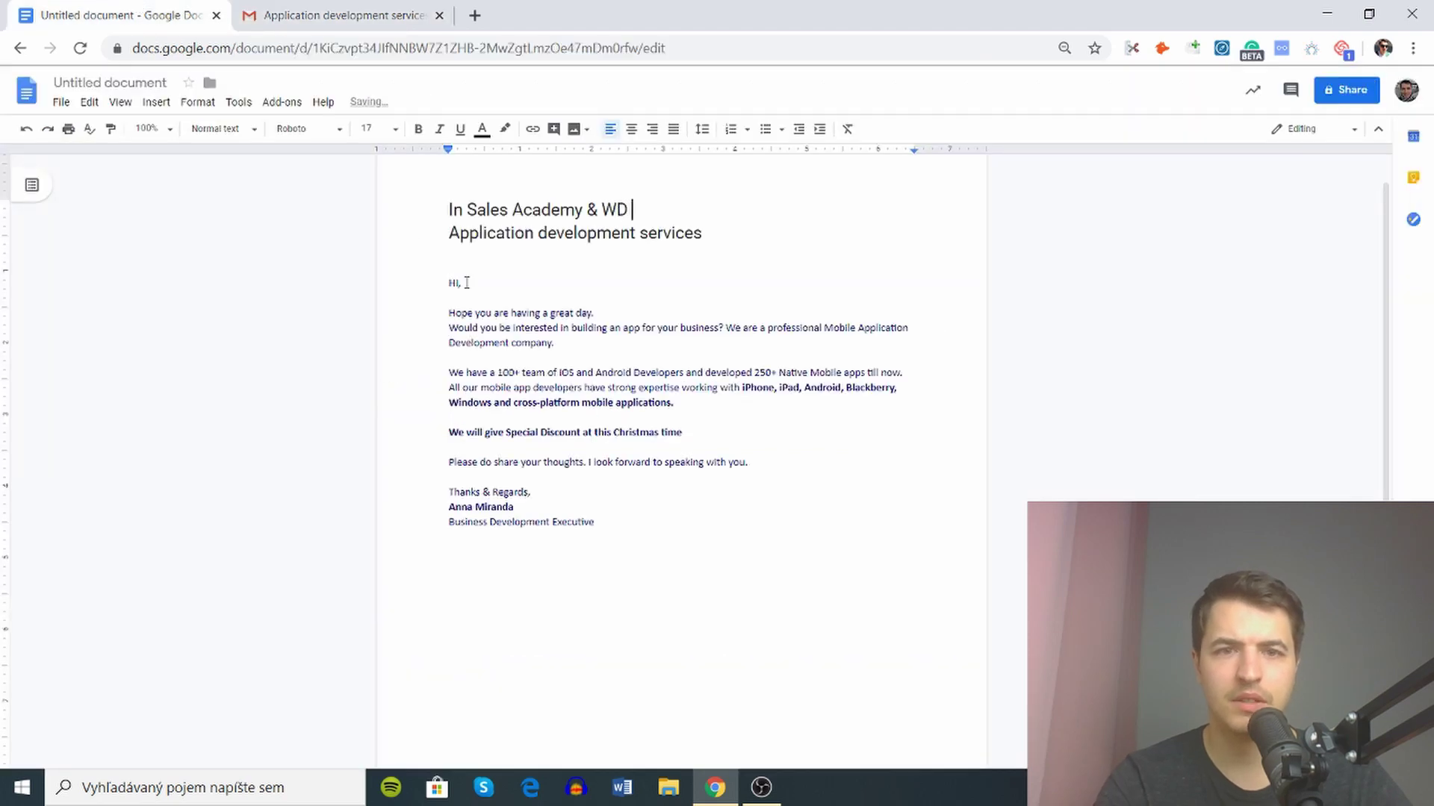
text(NEt Labs)
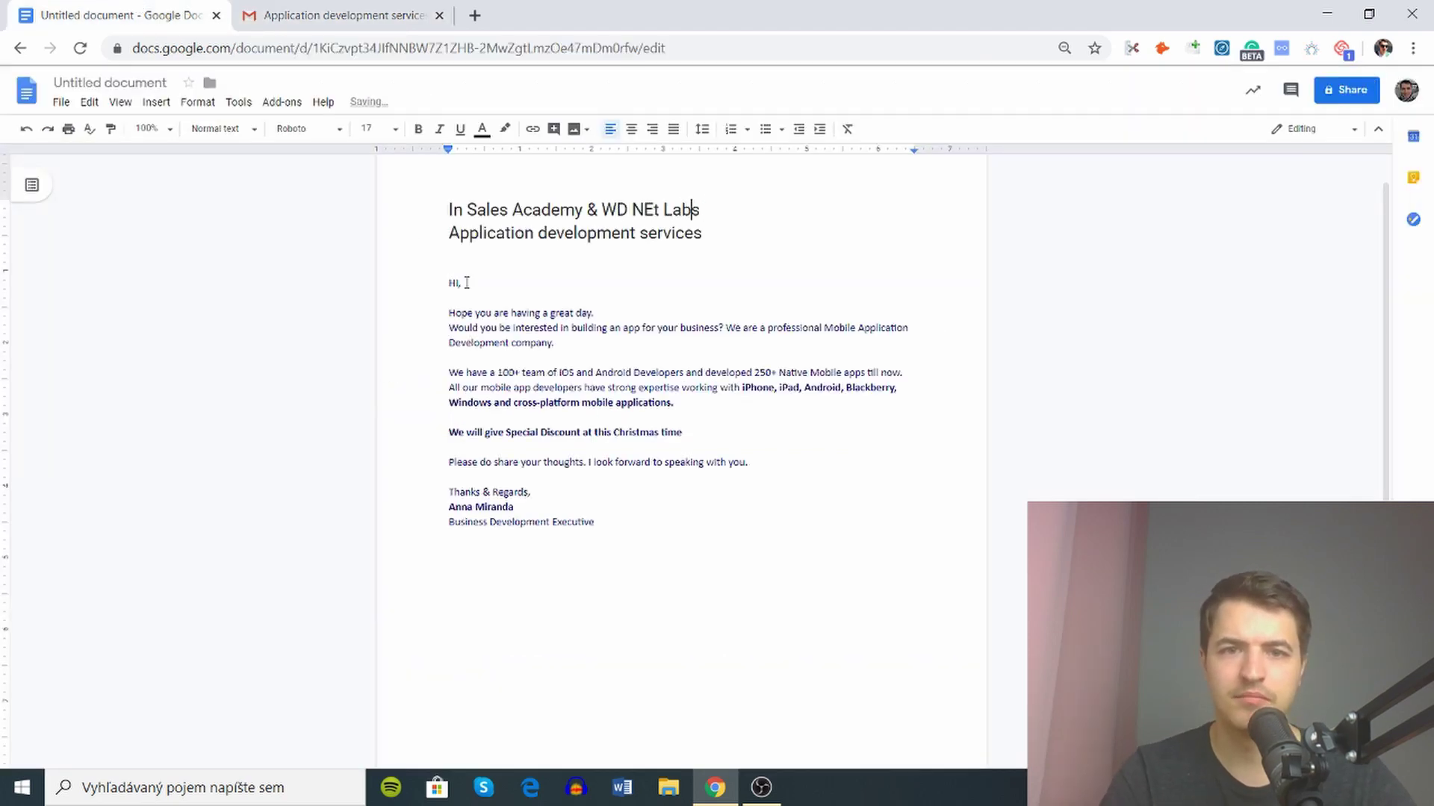
key(Left)
key(Left)
key(Left)
key(Left)
key(Left)
key(Left)
key(BackSpace)
text(e)
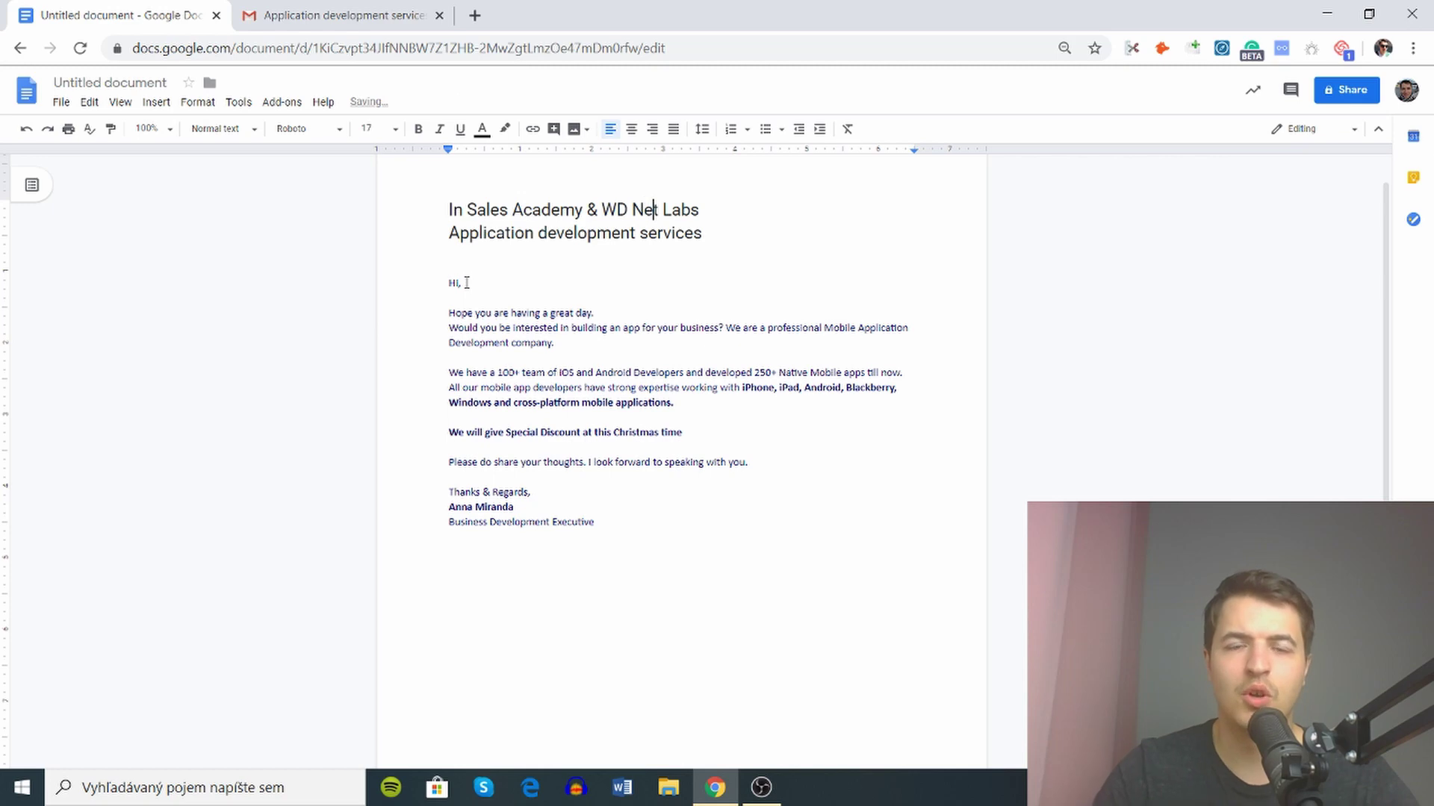
Delete 'Application development services' and finish the subject line with '-50% OR'
click(503, 253)
double_click(504, 237)
key(BackSpace)
key(shift+End)
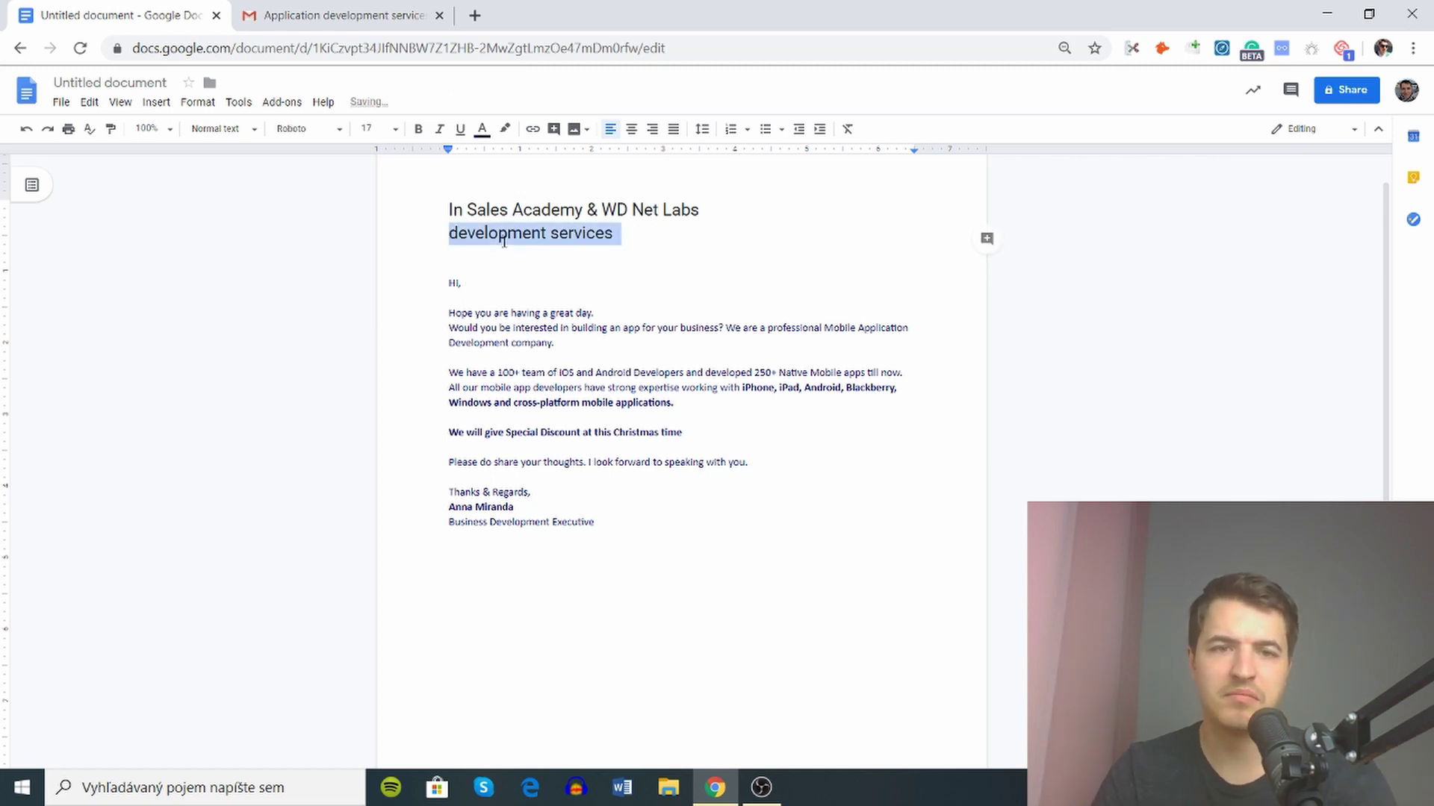
key(BackSpace)
key(BackSpace)
text(-50%)
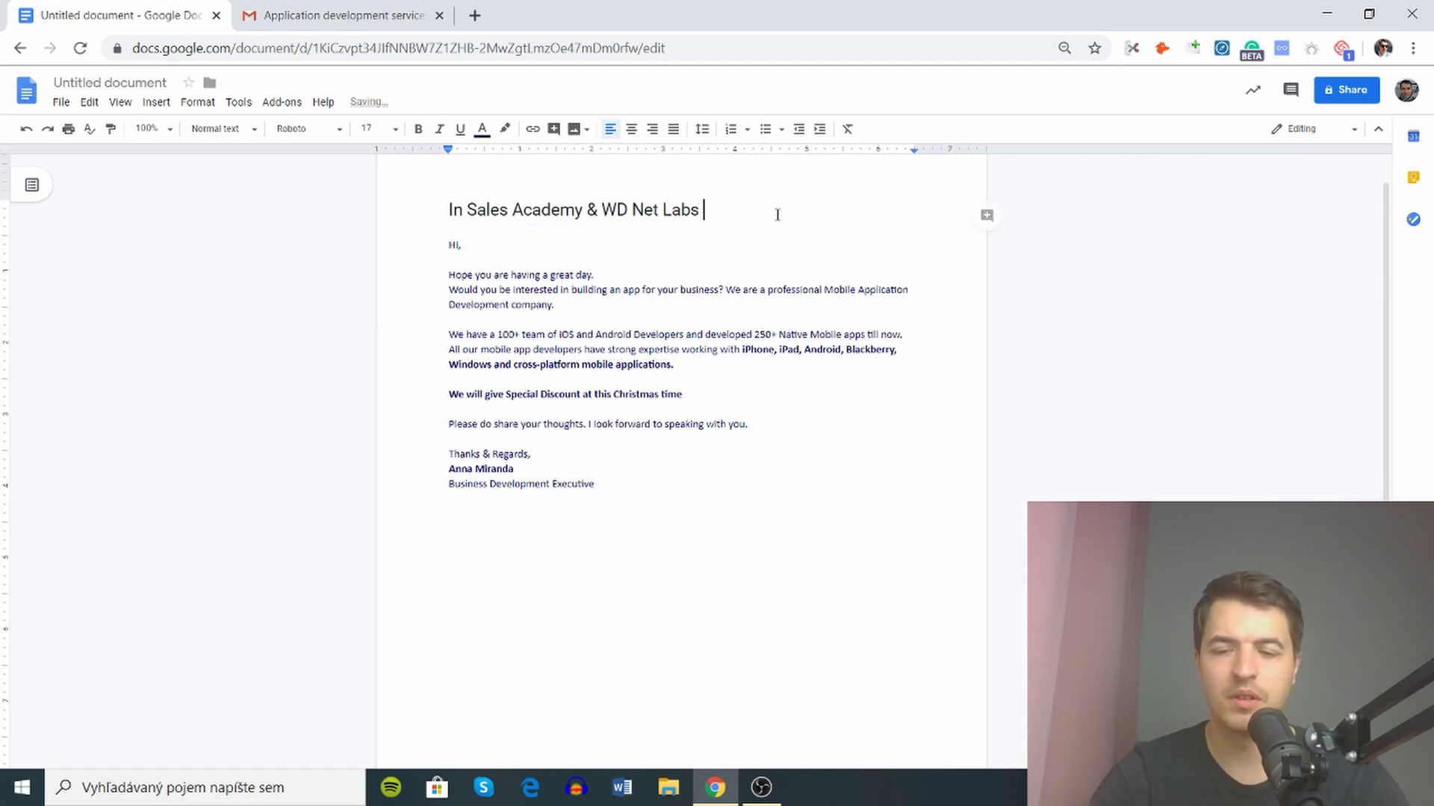
text( IO)
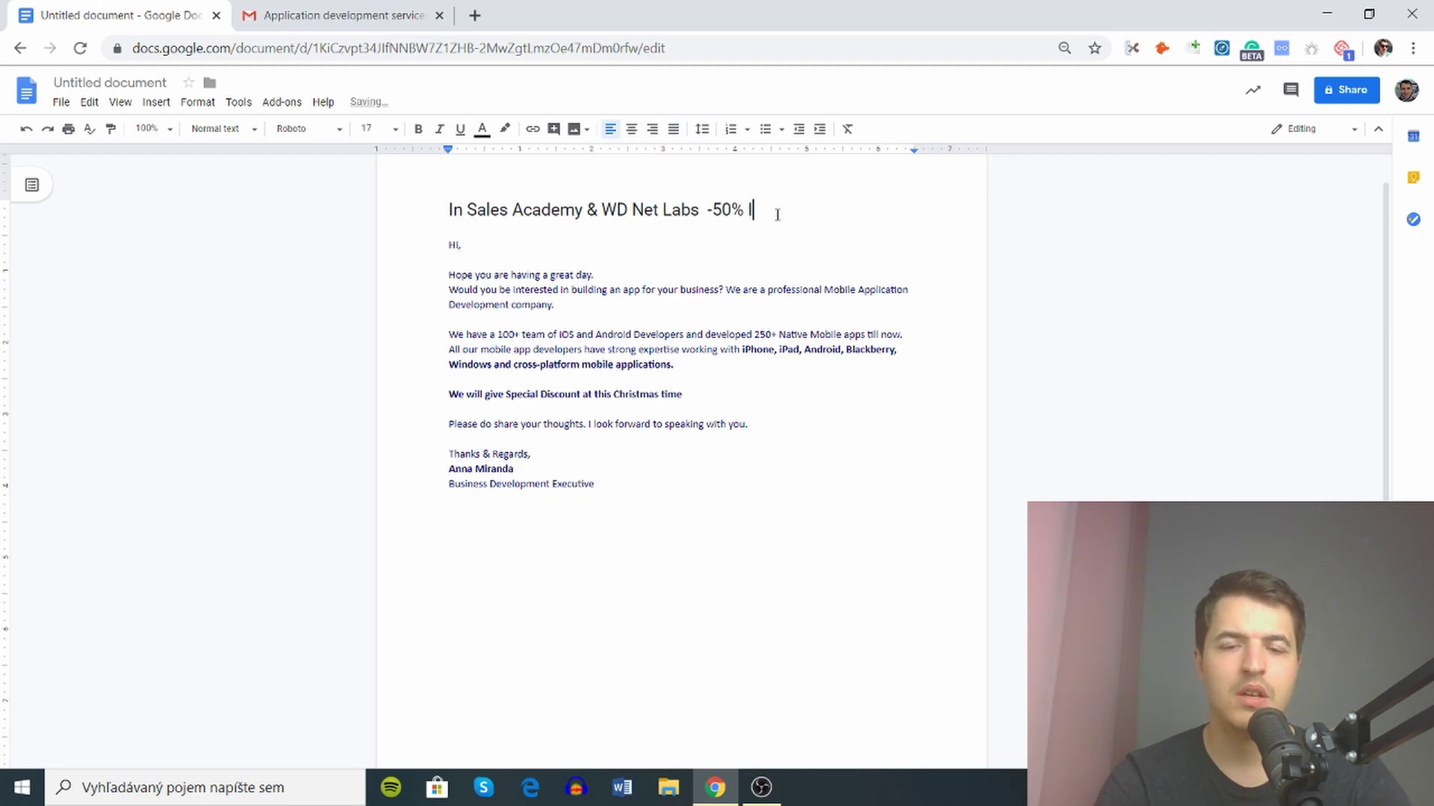
key(BackSpace)
key(BackSpace)
text(OR)
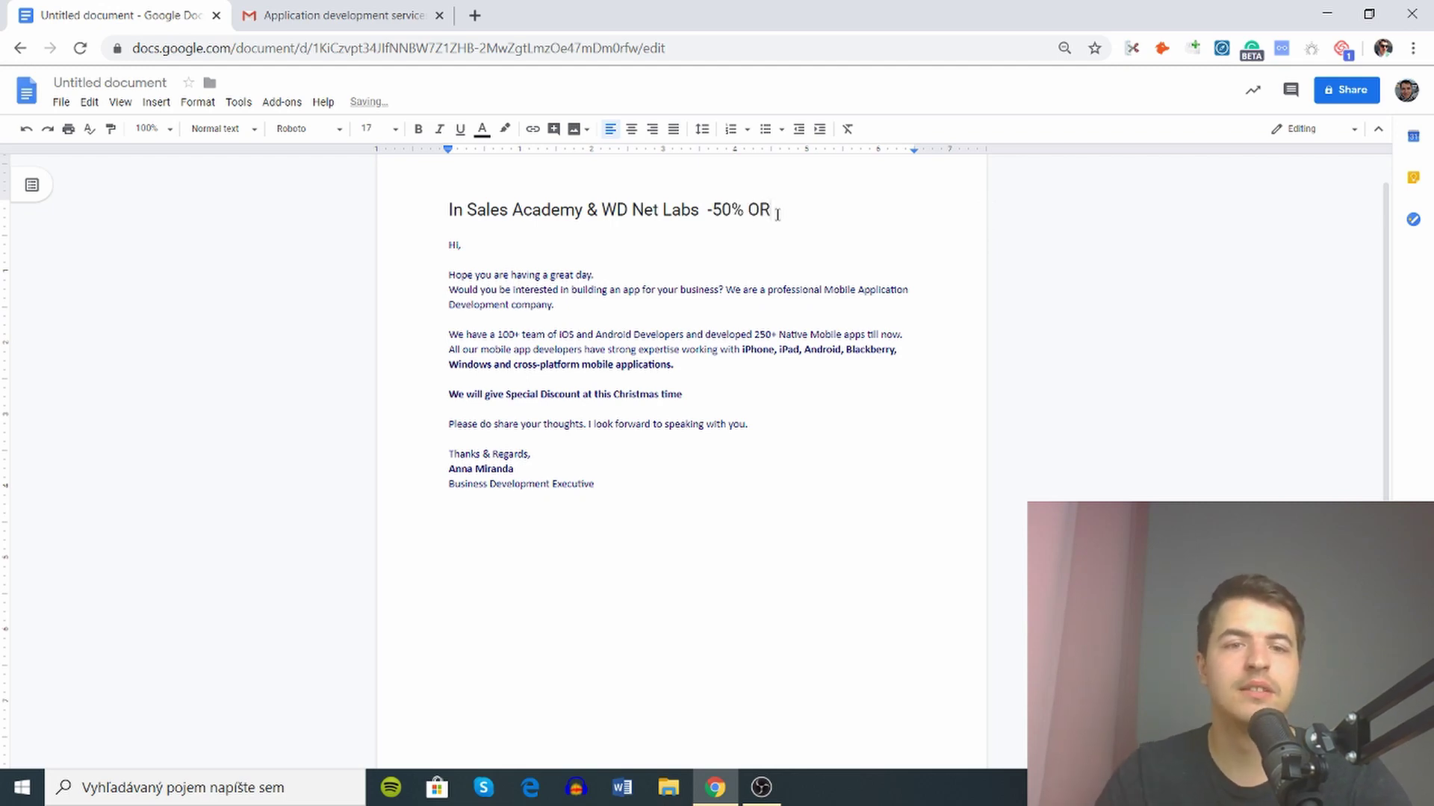
click(485, 232)
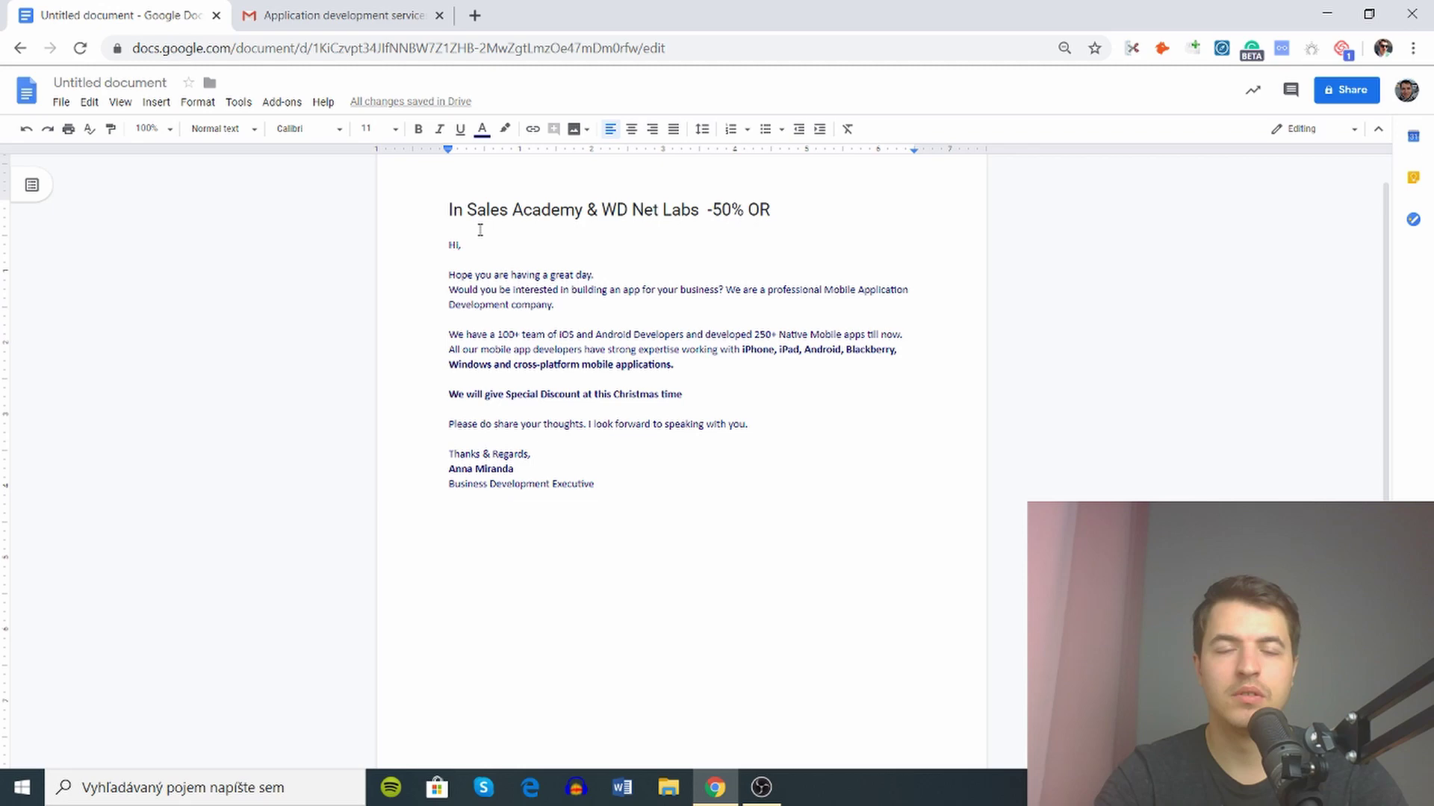
Add a 'Hi,' greeting line below the new subject line
key(Return)
key(Return)
key(Return)
key(Up)
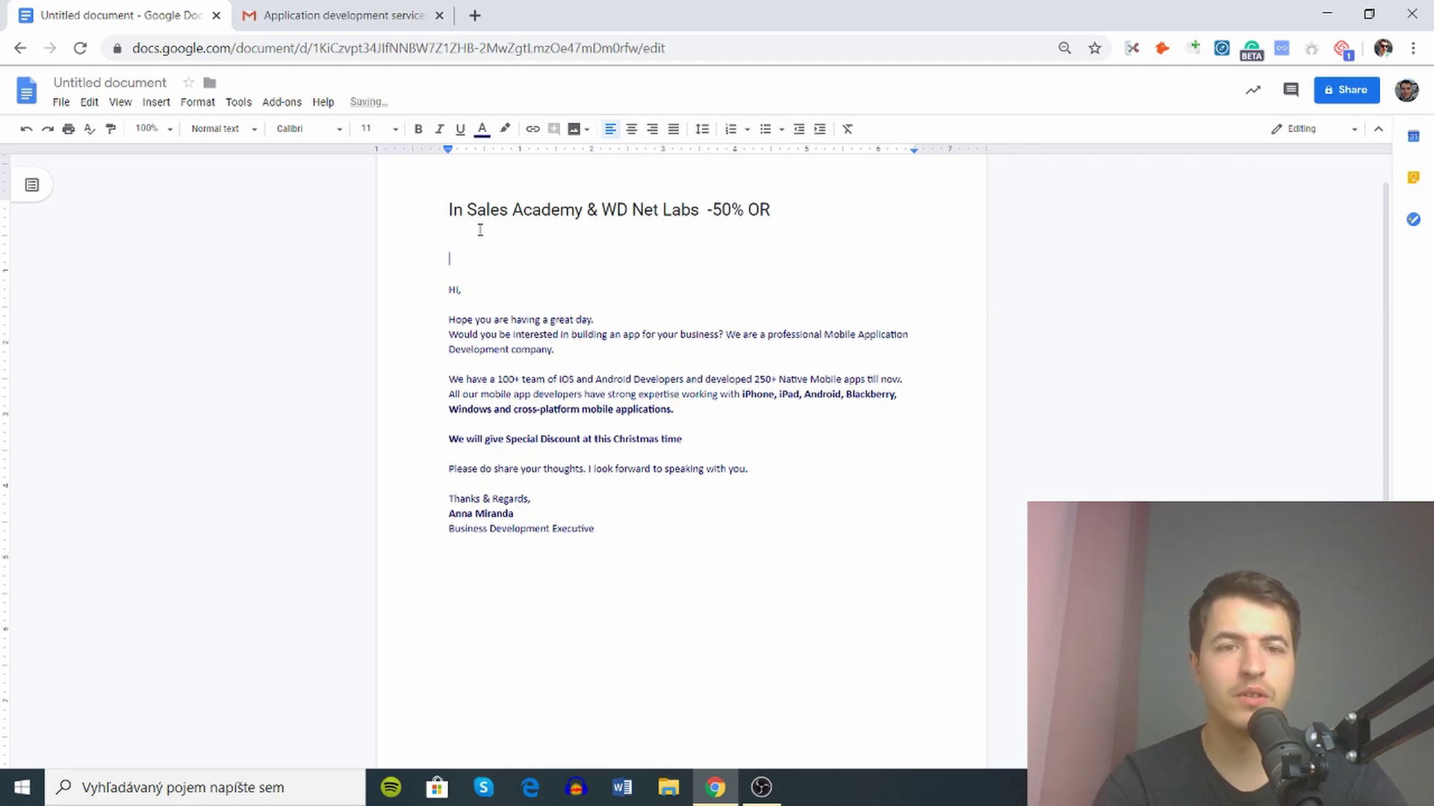
text(Hi,)
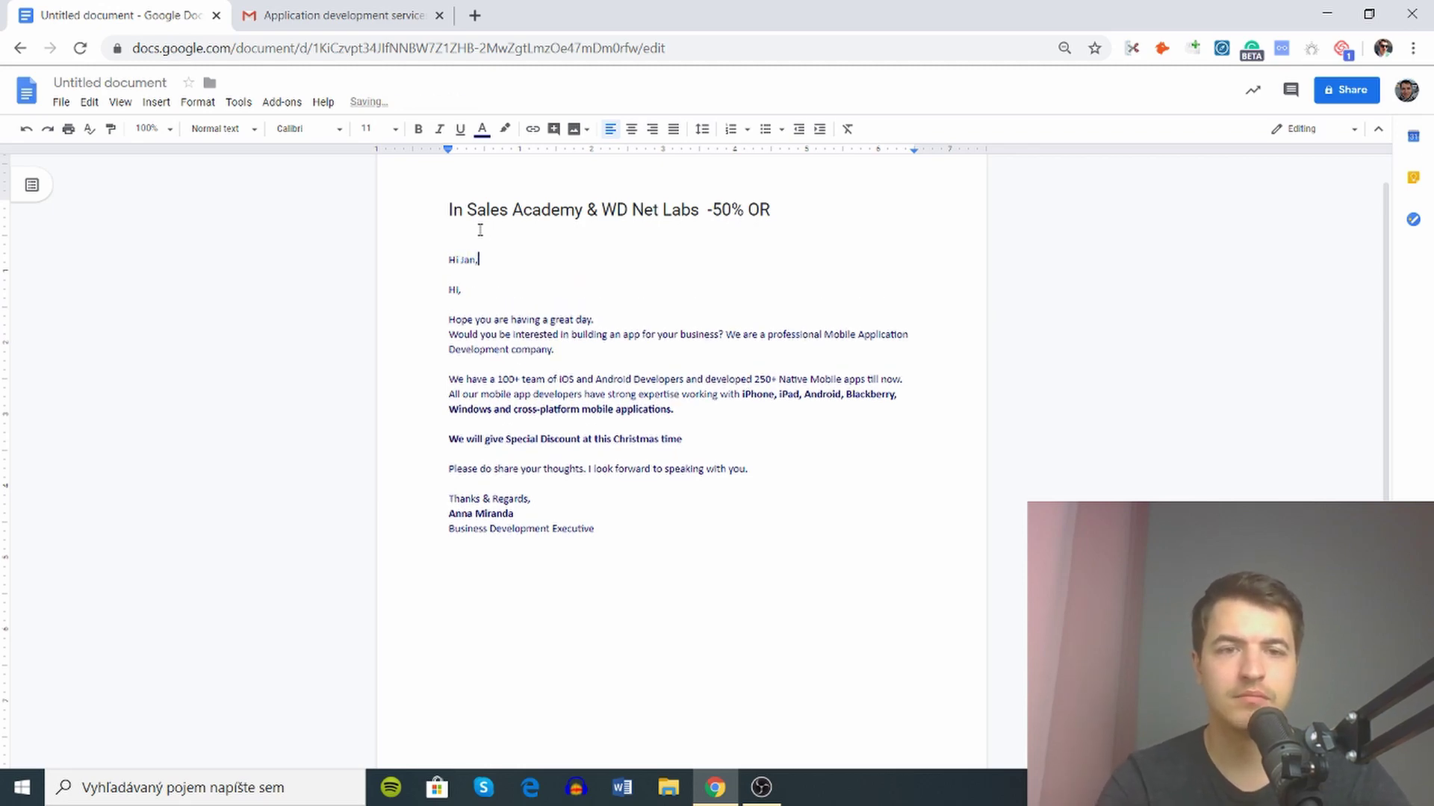
key(Return)
key(Return)
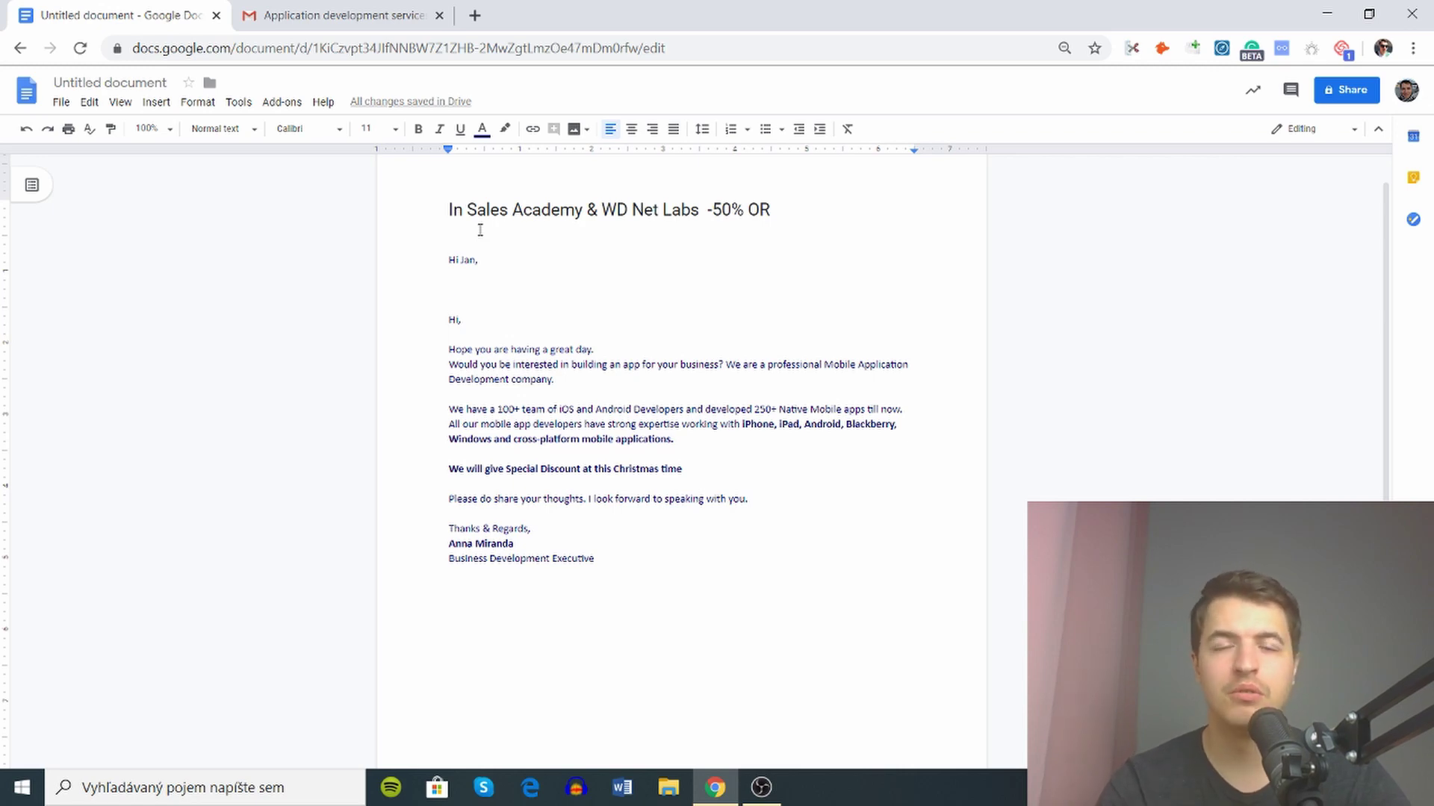
Check the 'Hope you are having a great day.' line in the Gmail original, then return to the draft
click(371, 19)
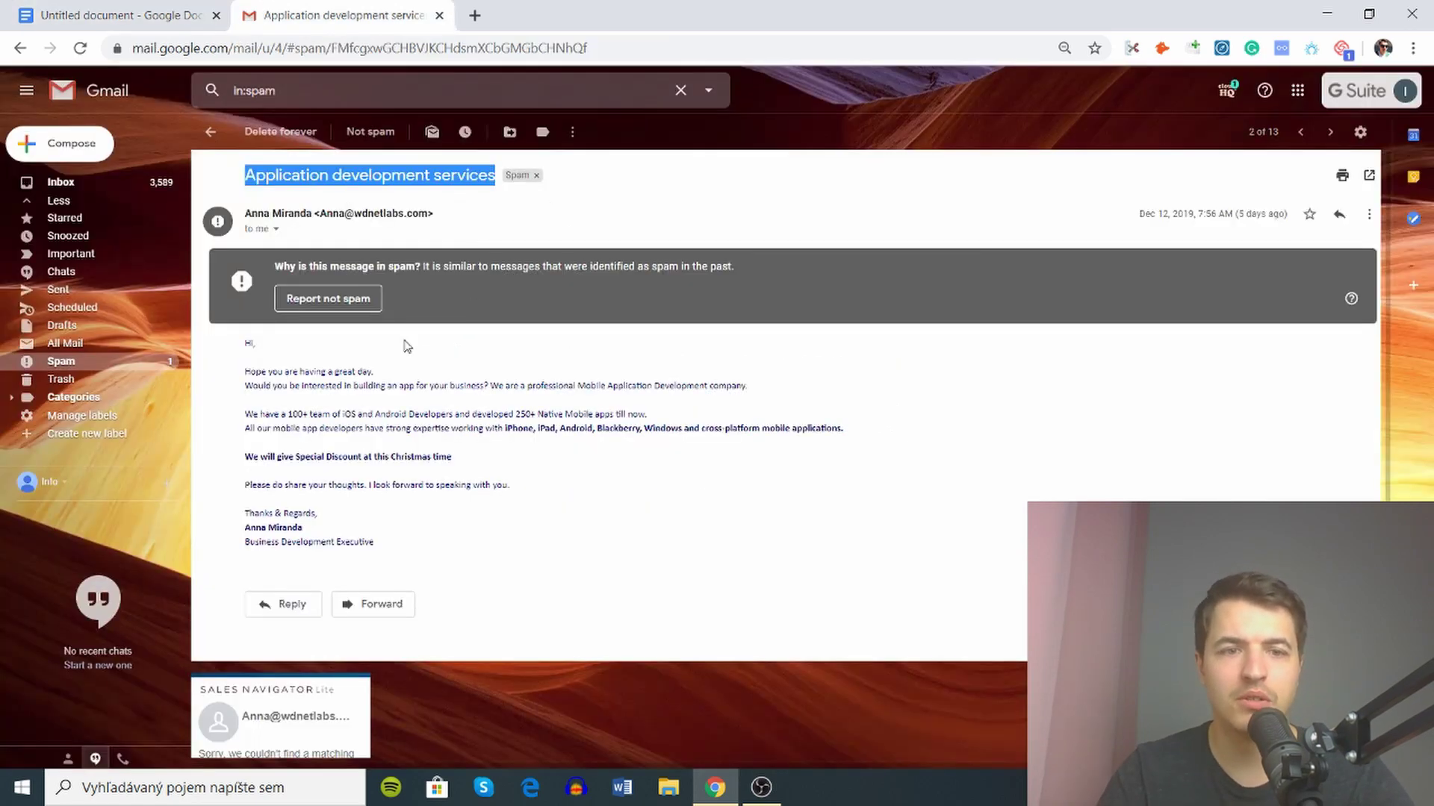
click(290, 375)
triple_click(287, 374)
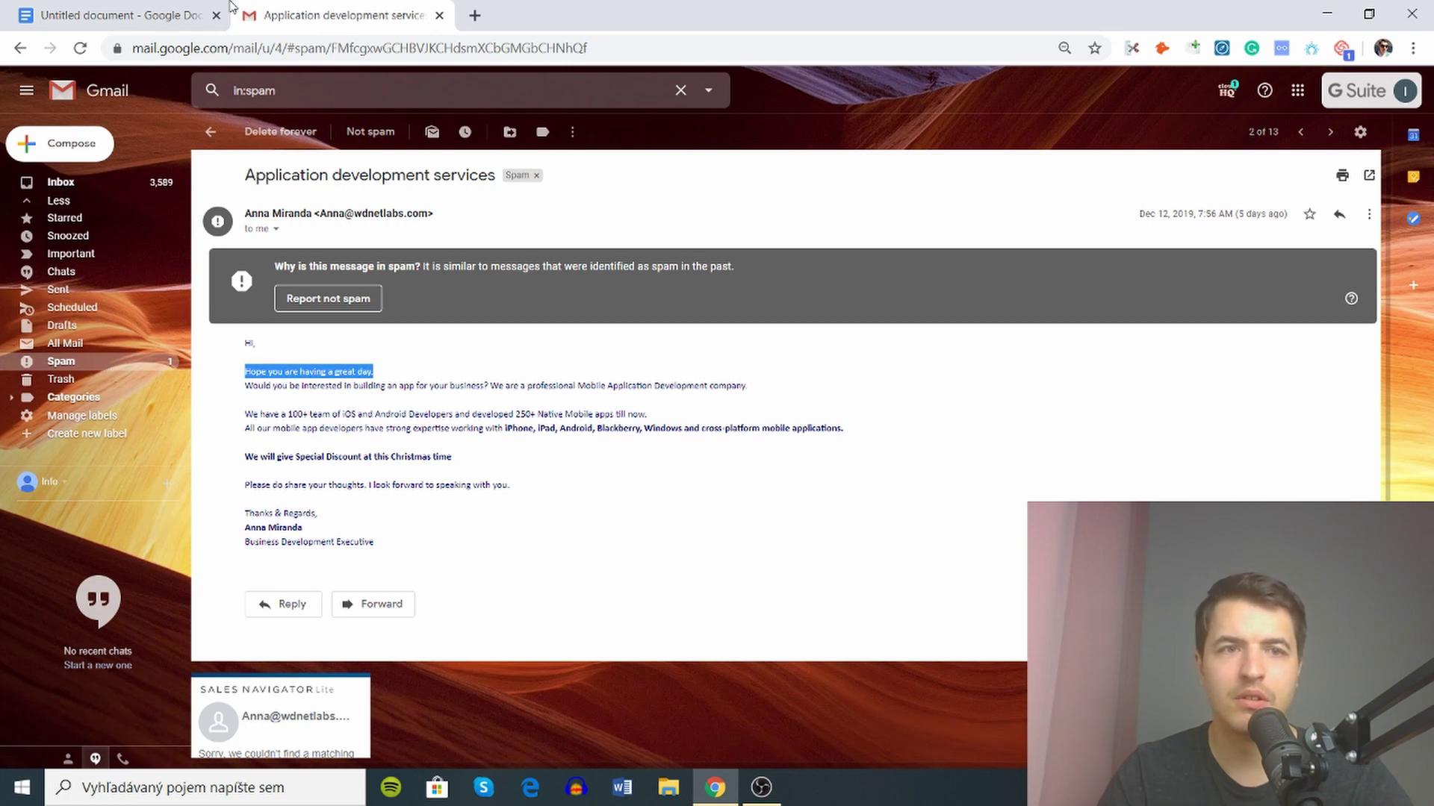
click(119, 15)
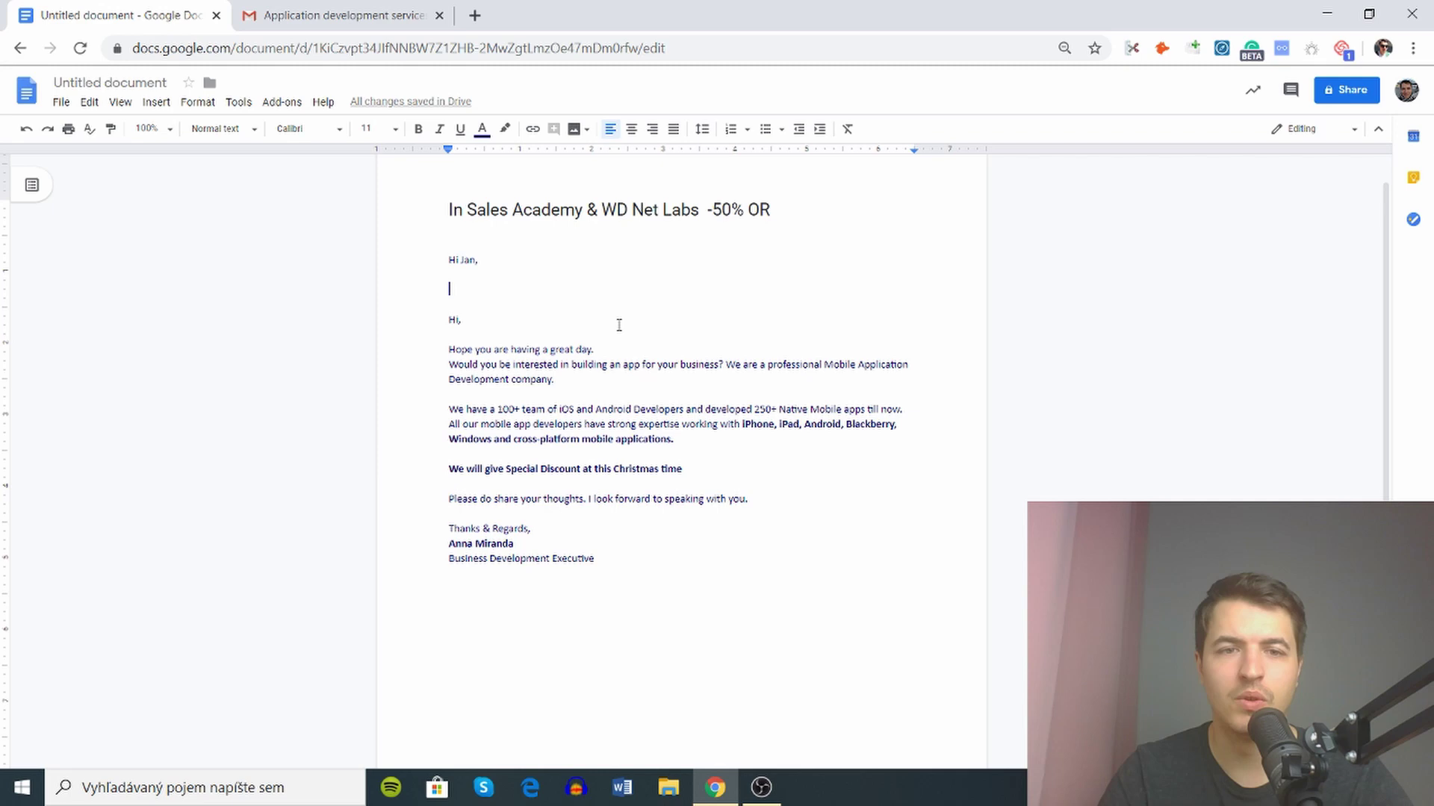
Delete the 'Hope you are having a great day.' line and the old 'Hi,' greeting
triple_click(545, 352)
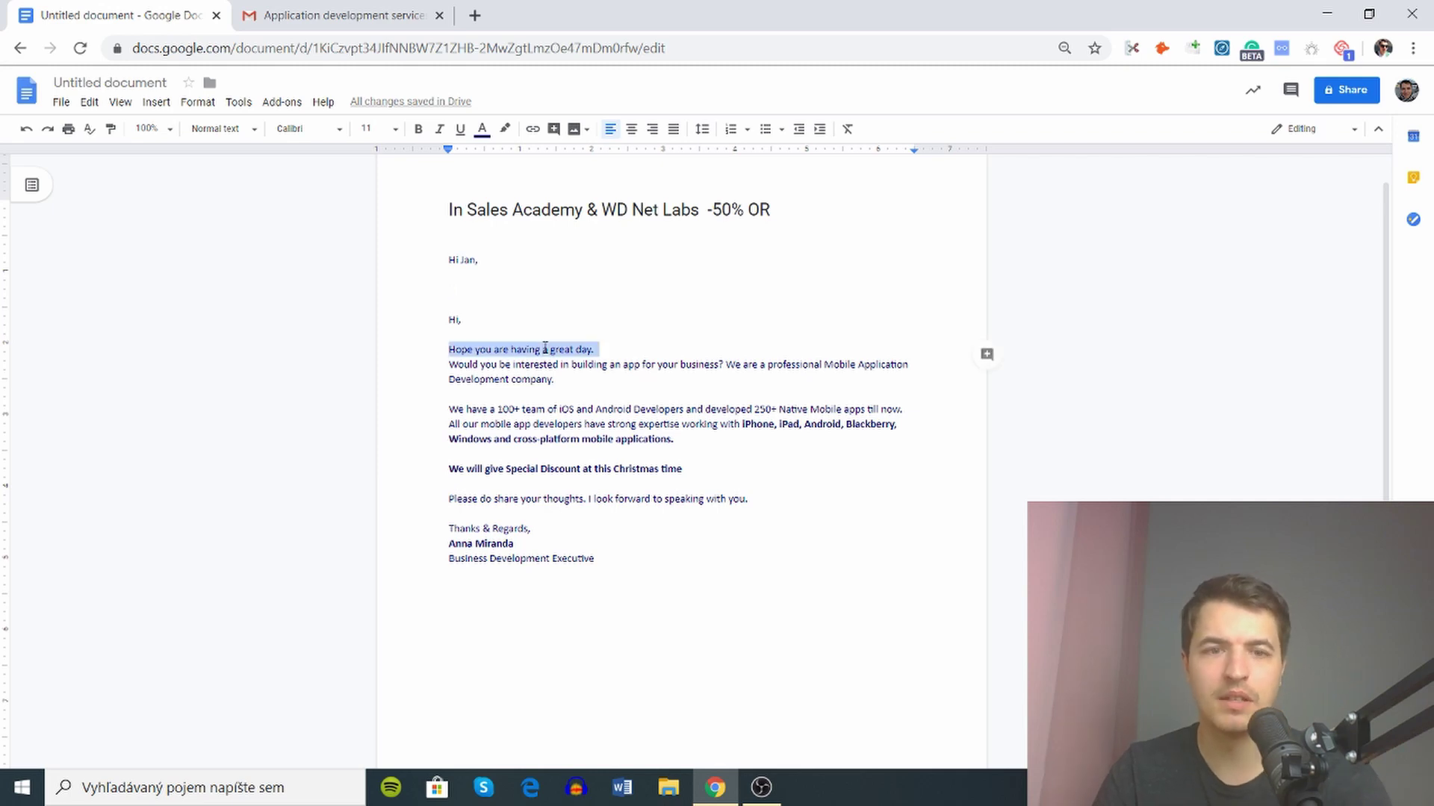
key(BackSpace)
double_click(473, 319)
triple_click(473, 319)
key(BackSpace)
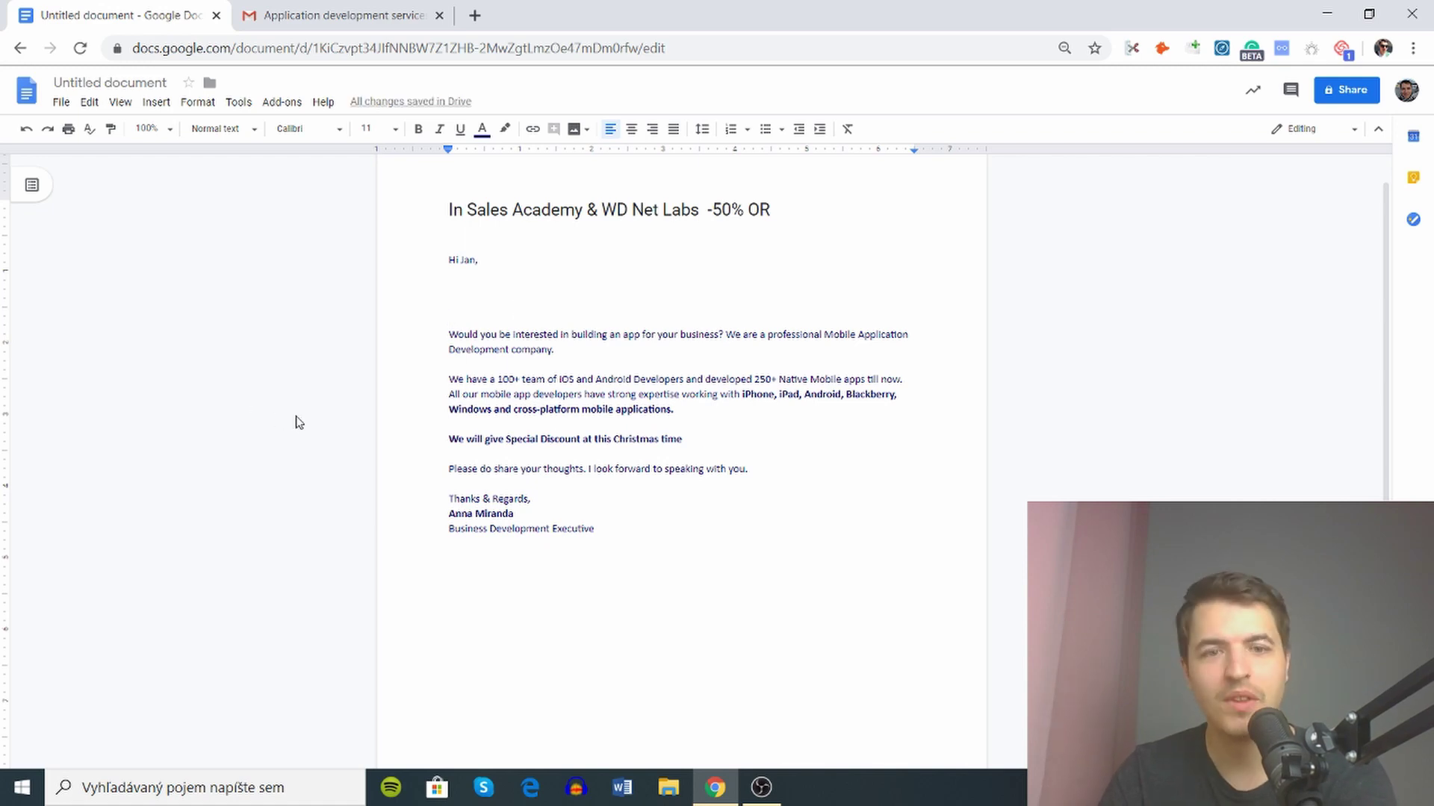
Move the company sentence onto its own line and leave blank space under the new greeting
click(725, 335)
key(Return)
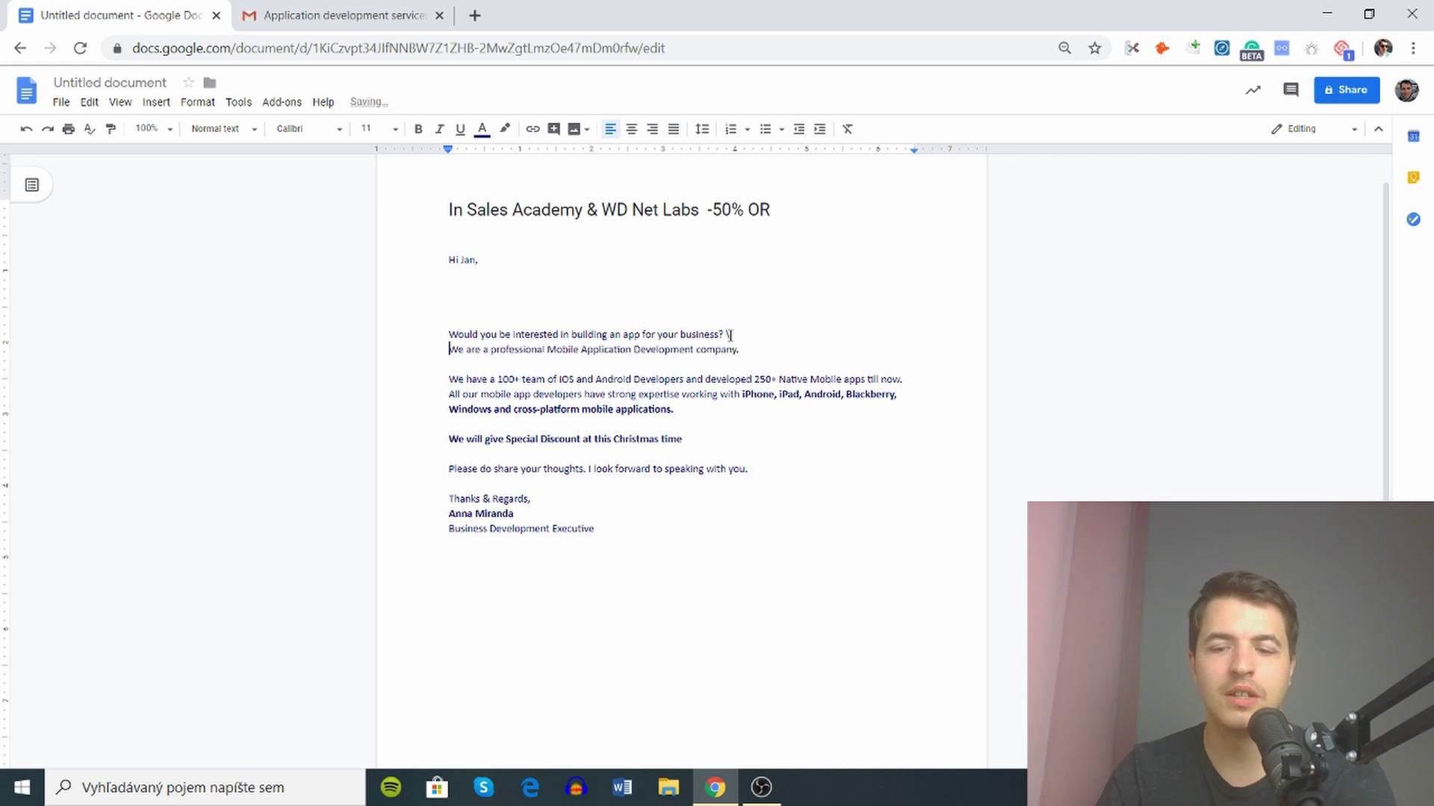
key(BackSpace)
key(Return)
key(Return)
key(Return)
key(Return)
click(727, 335)
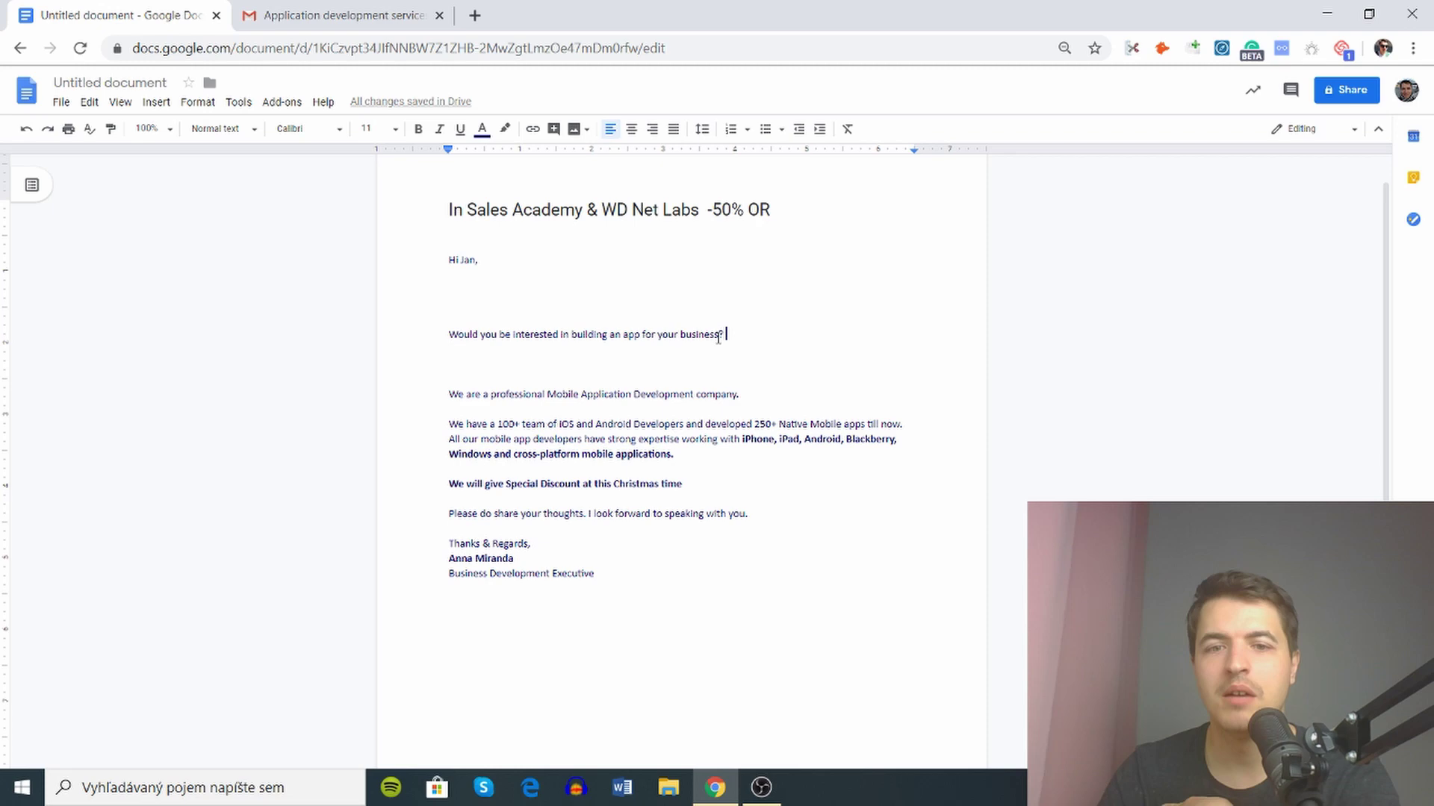
click(515, 260)
click(500, 276)
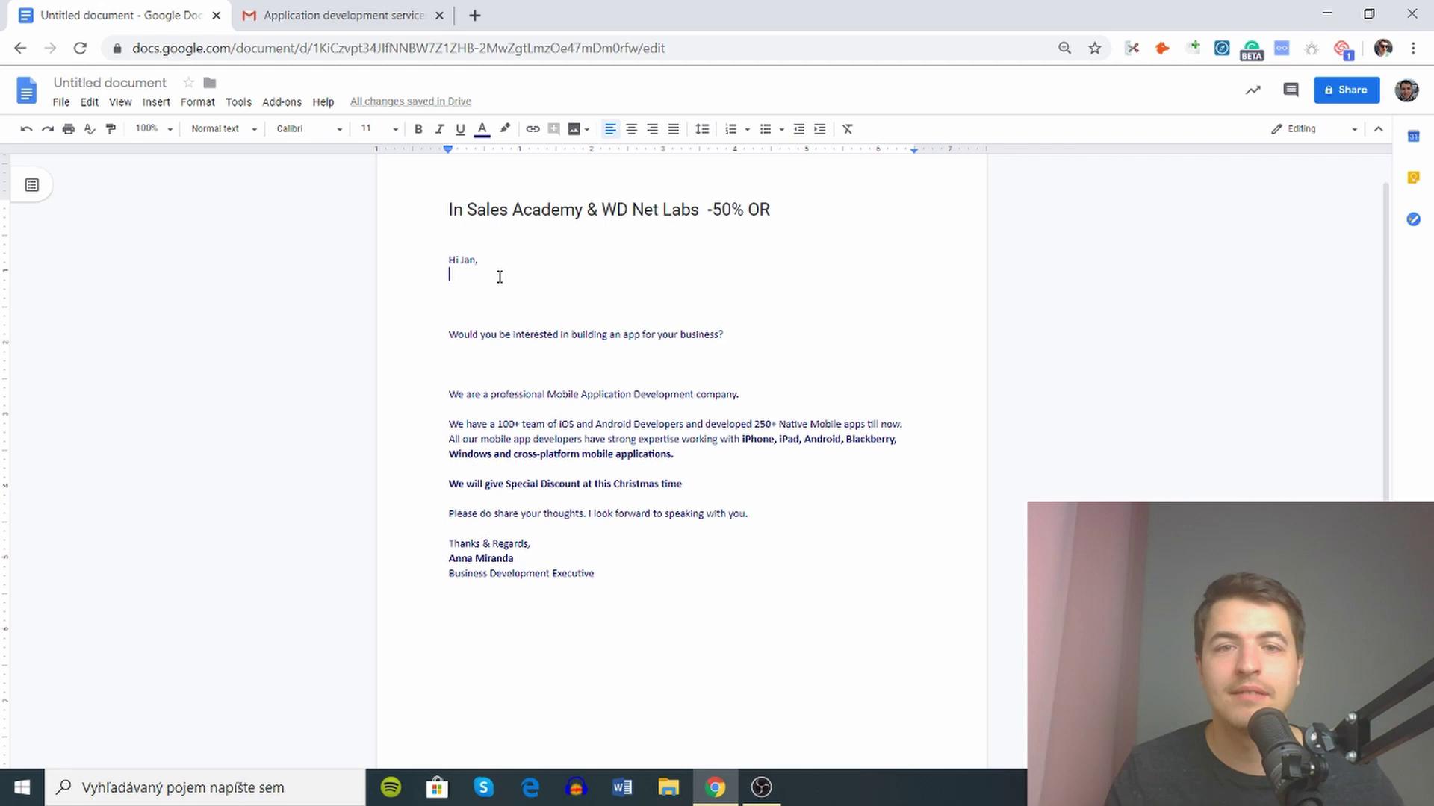
Delete the 'Would you be interested' question line
double_click(479, 332)
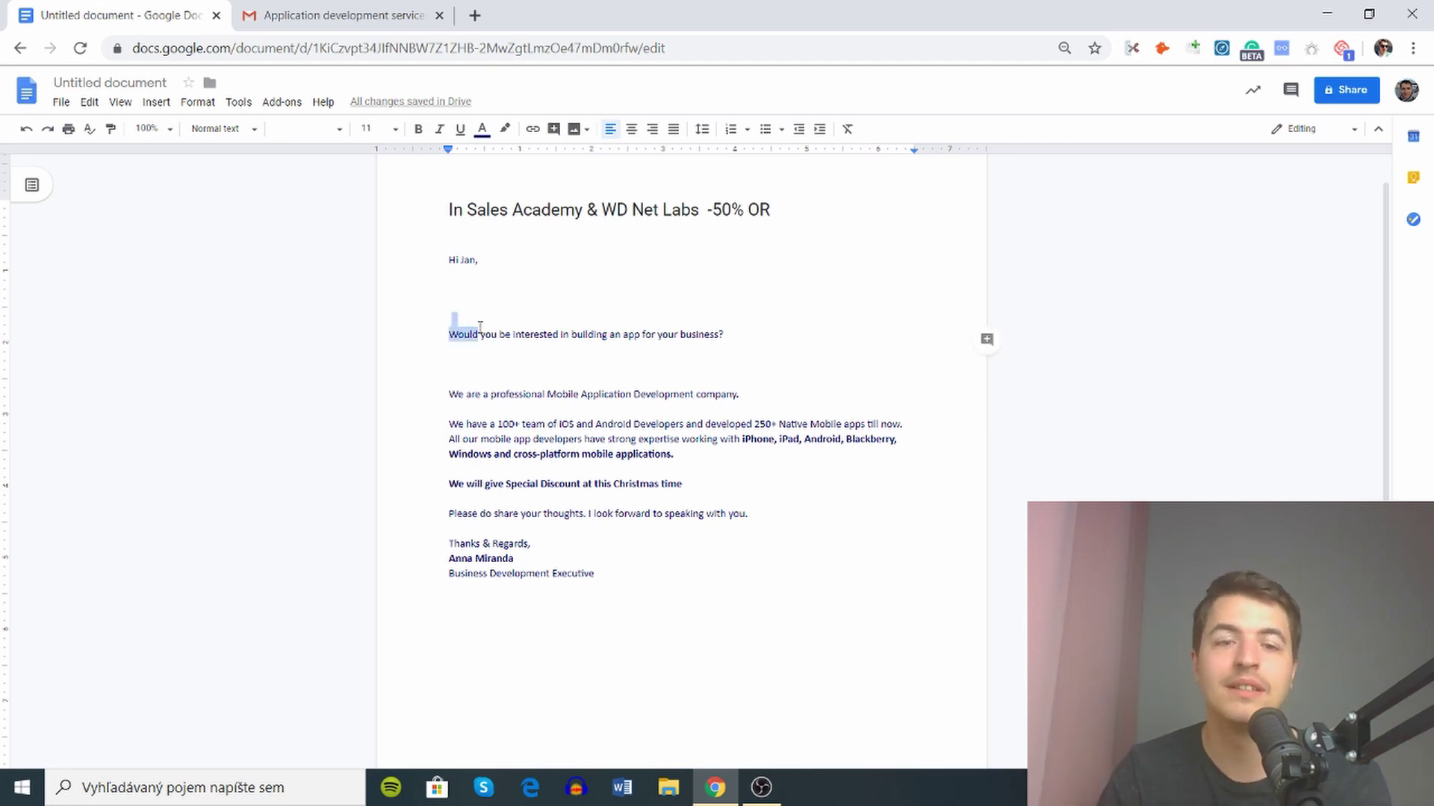
click(480, 333)
triple_click(479, 332)
key(BackSpace)
key(BackSpace)
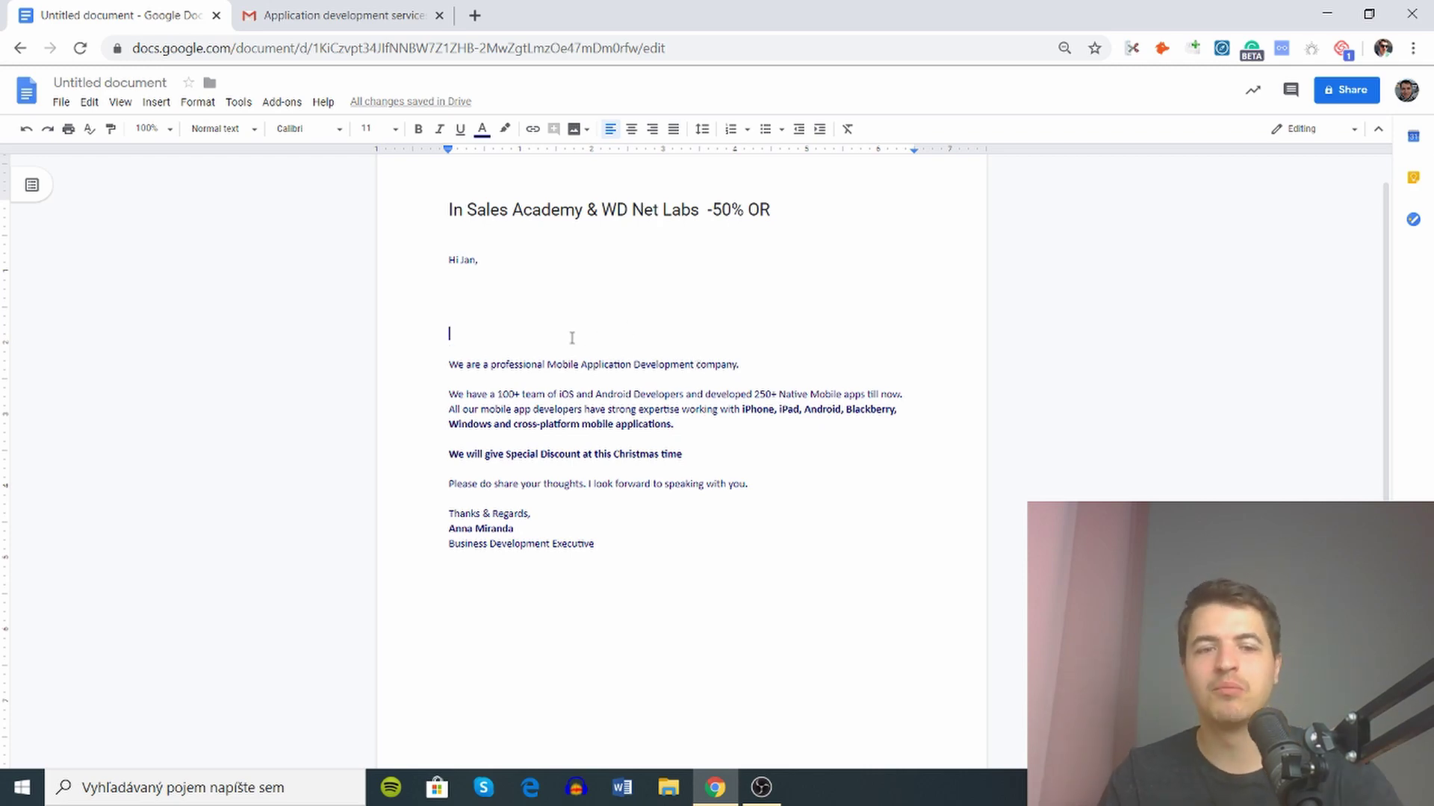
Type the intro 'I'm run marketing at WD Net Labs which is a mobile app agency' under the greeting
text(I)
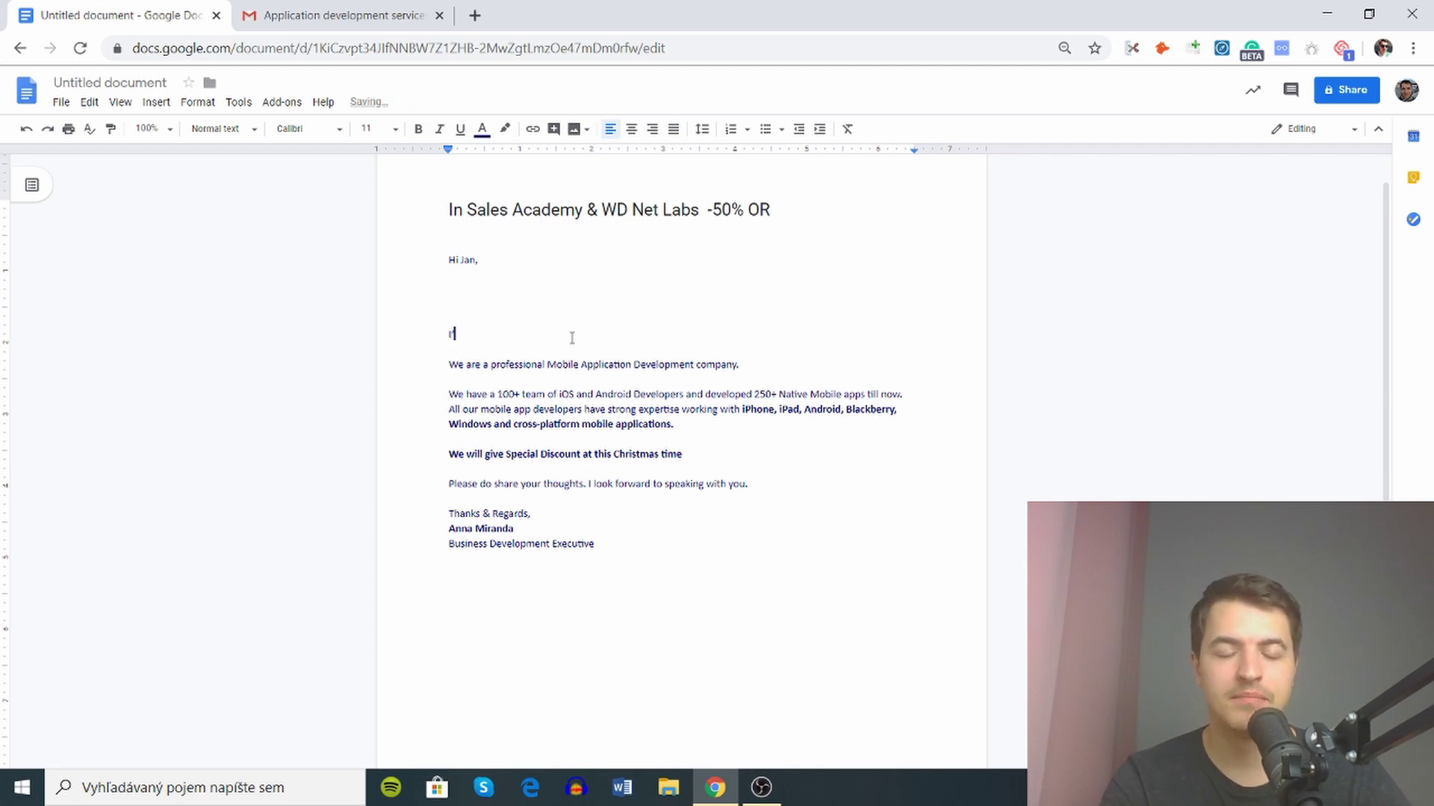
text(m Anna )
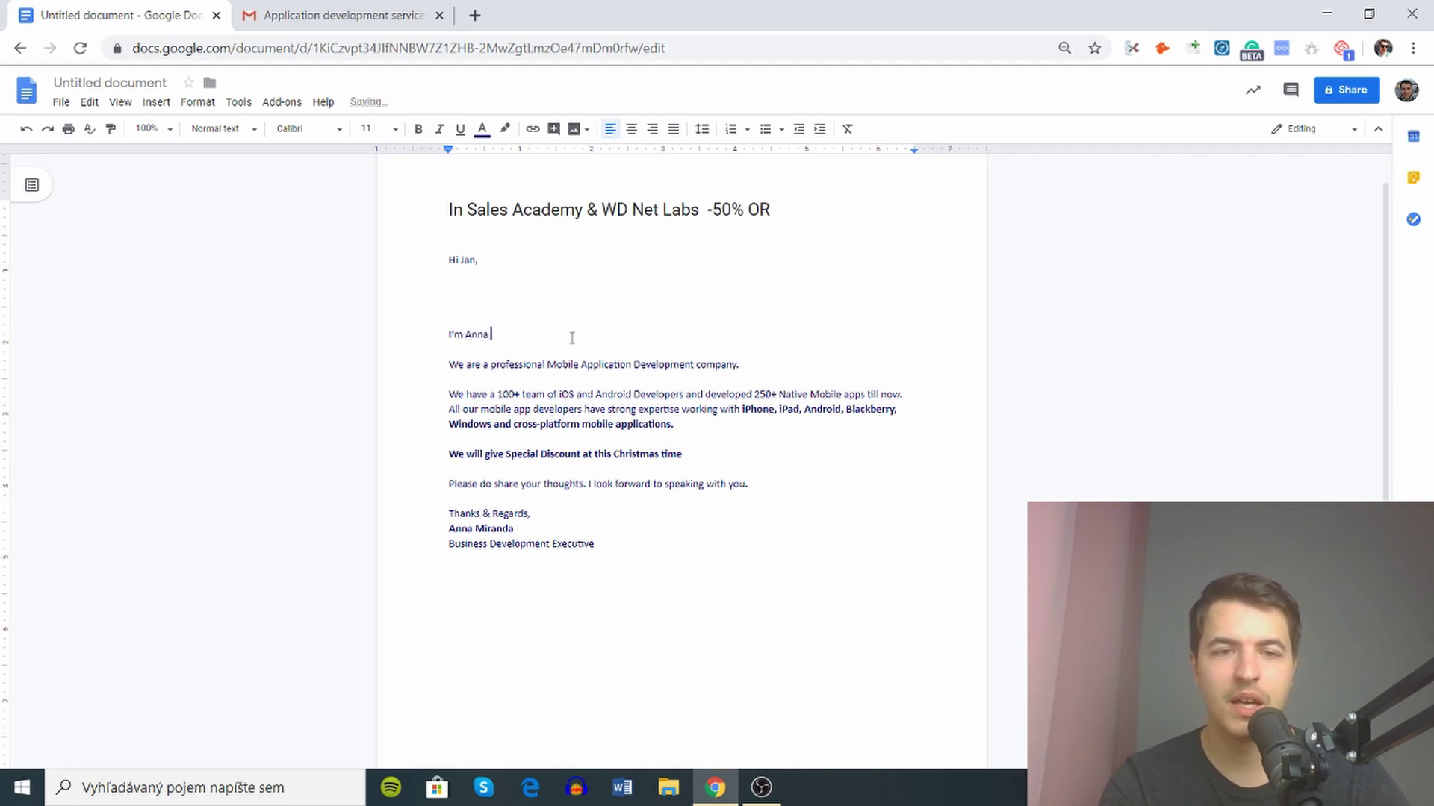
text(from)
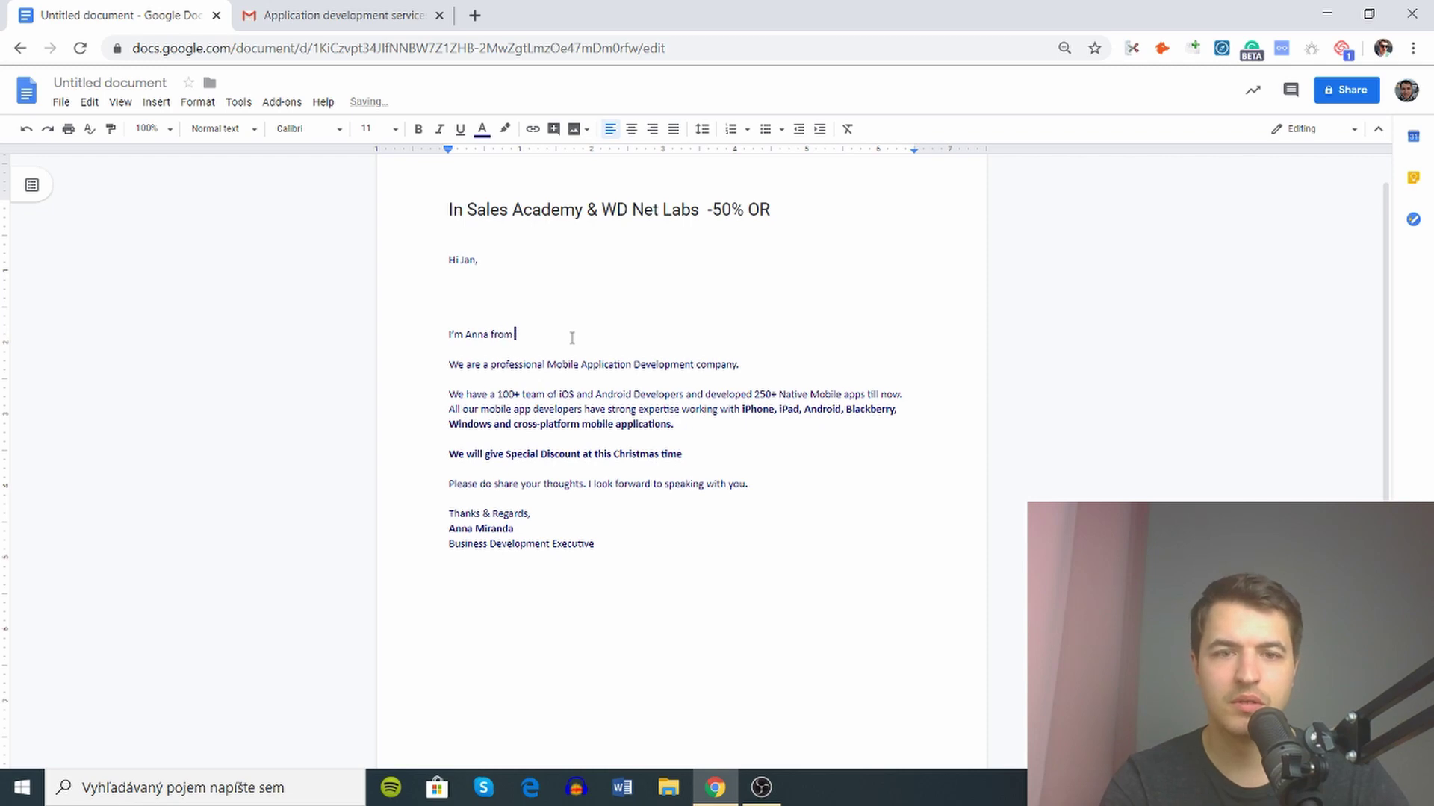
key(BackSpace)
key(BackSpace)
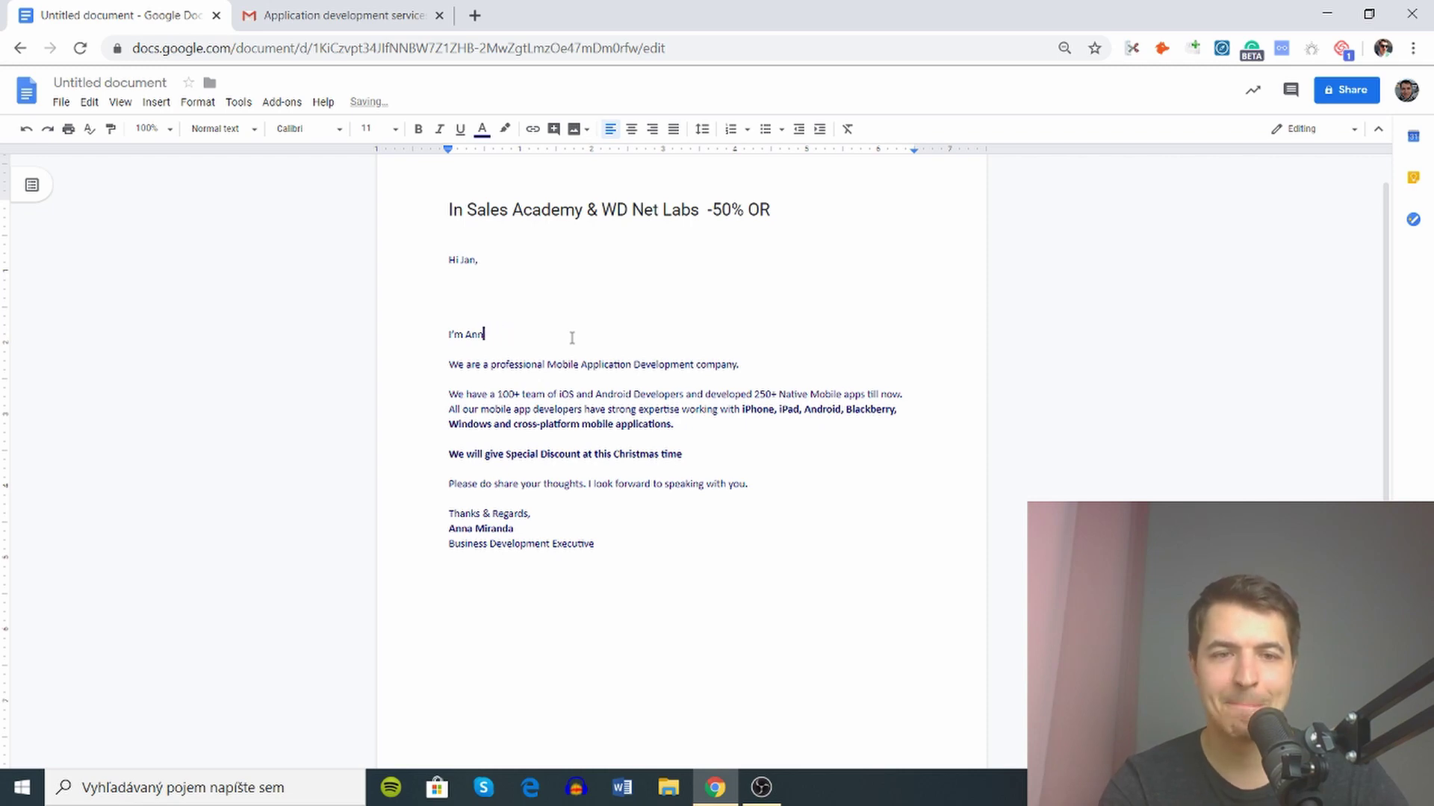
key(BackSpace)
key(BackSpace)
key(BackSpace)
key(BackSpace)
text(run)
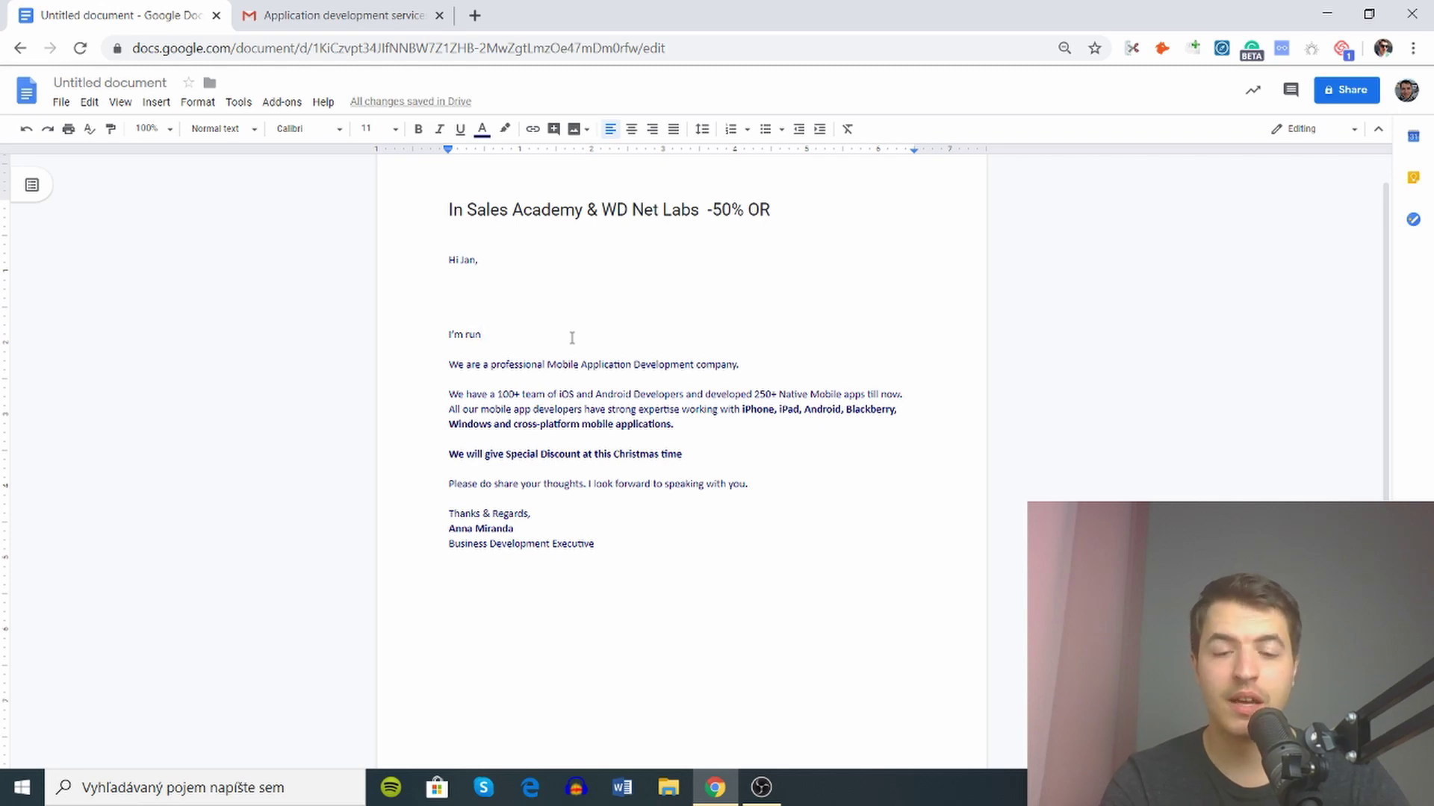
text( marketing at)
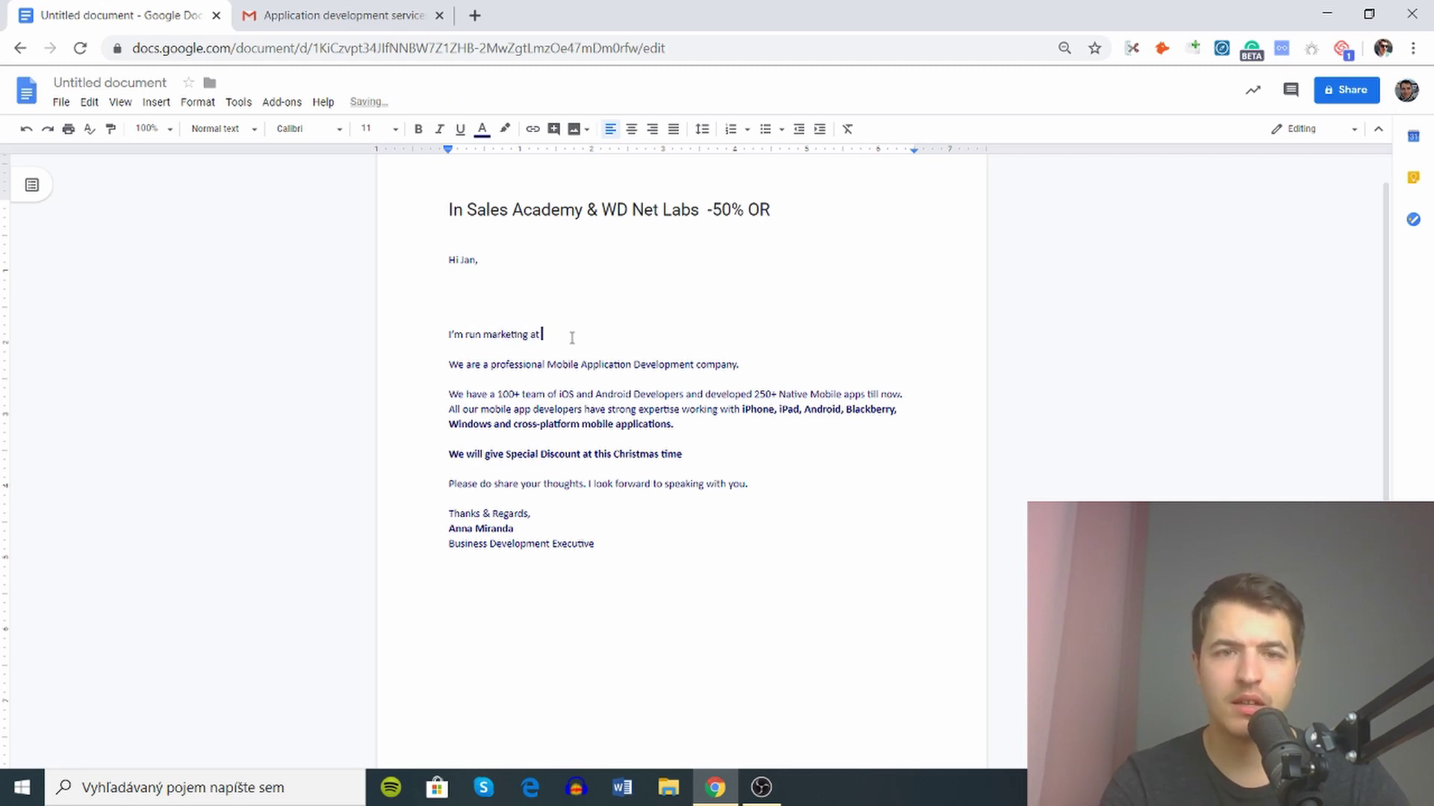
text( WD Ne)
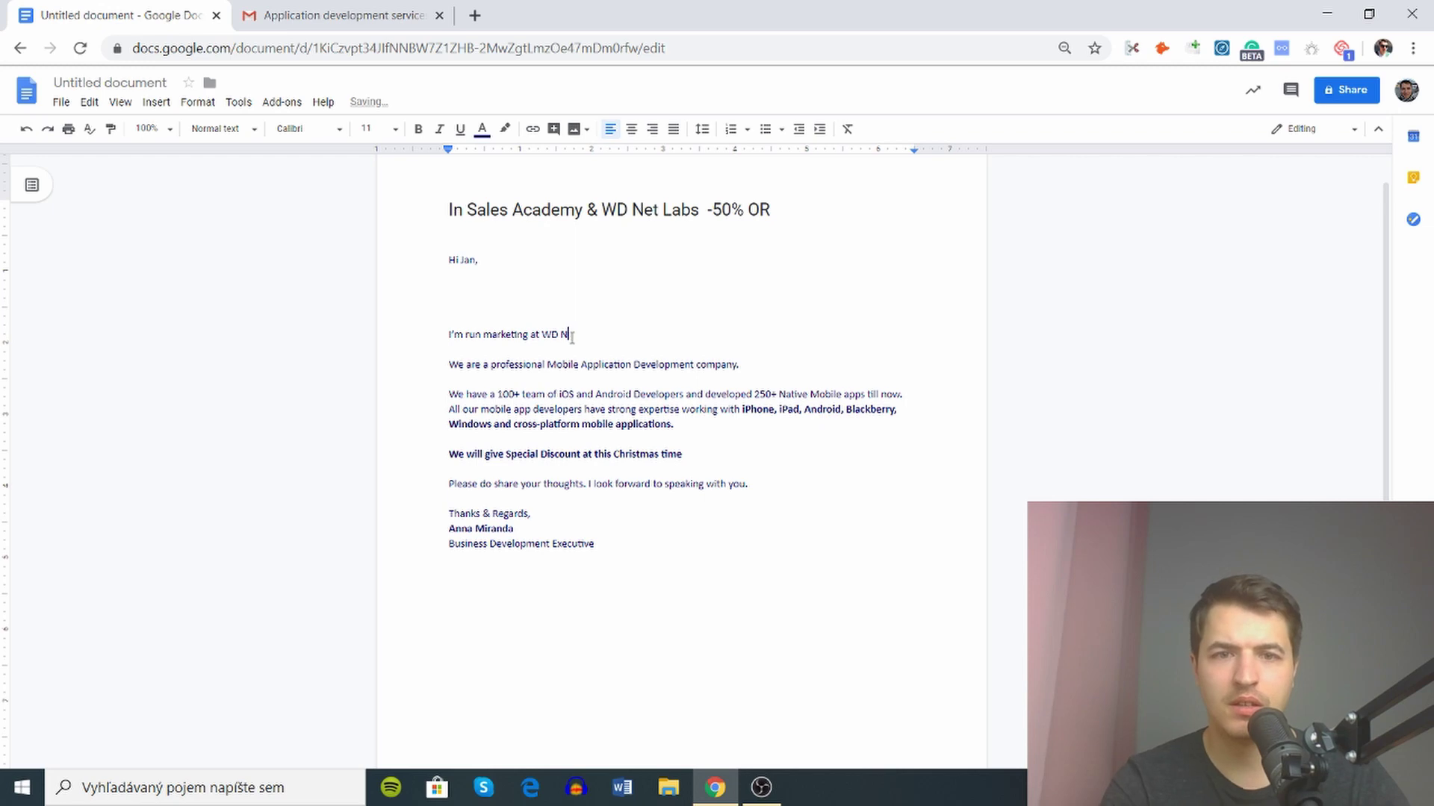
text(t Labs and I)
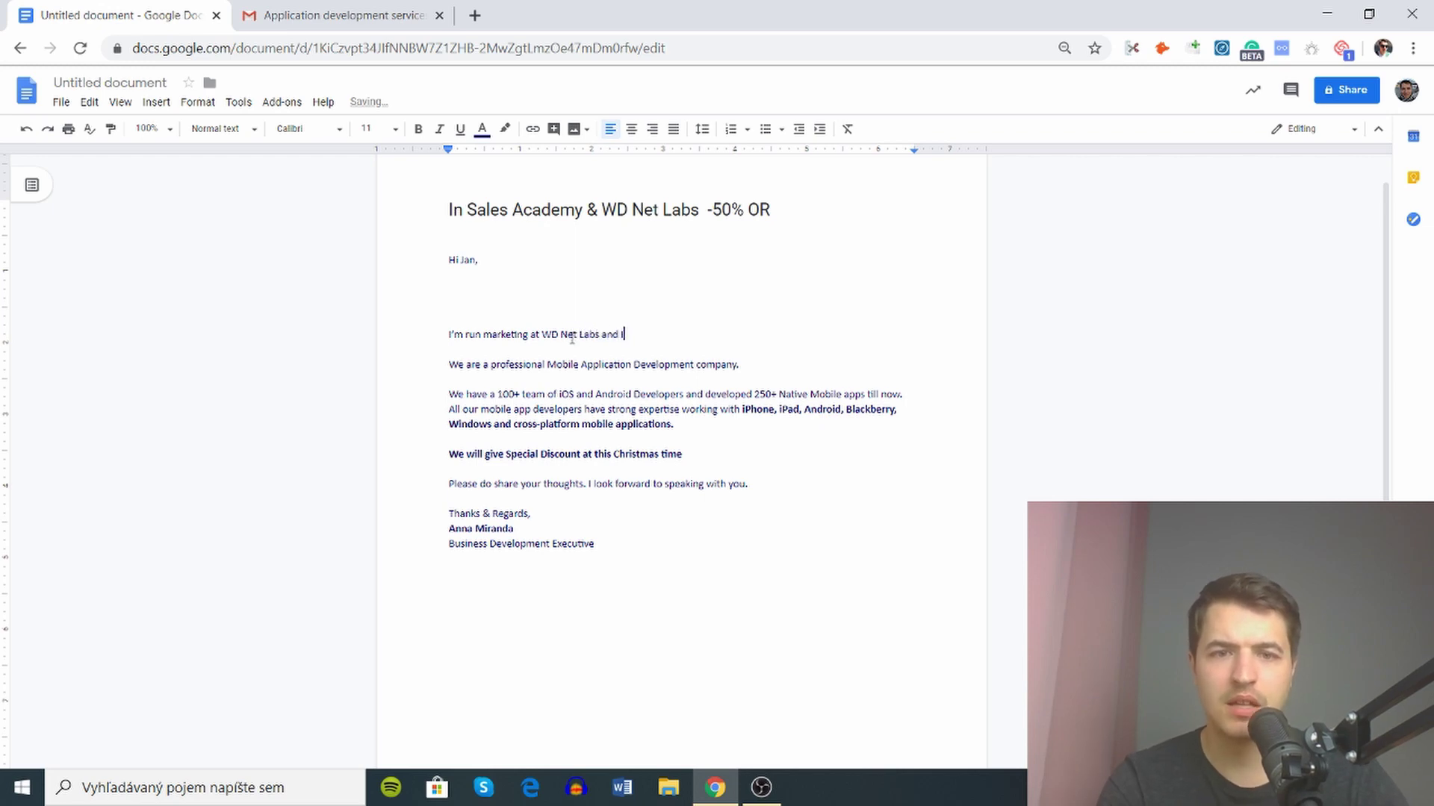
key(BackSpace)
key(BackSpace)
key(BackSpace)
key(BackSpace)
key(BackSpace)
text(which Is a )
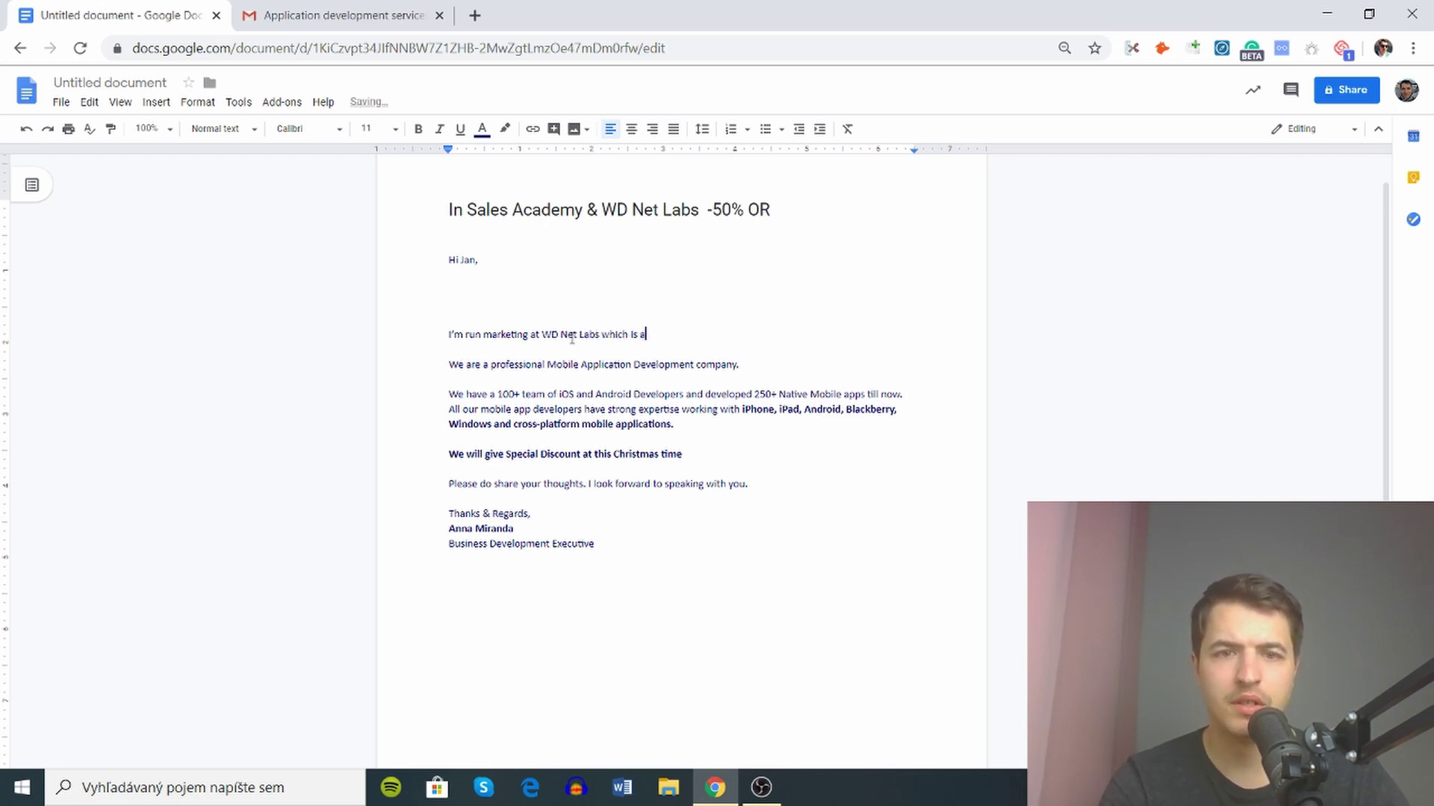
text(mobile app agen)
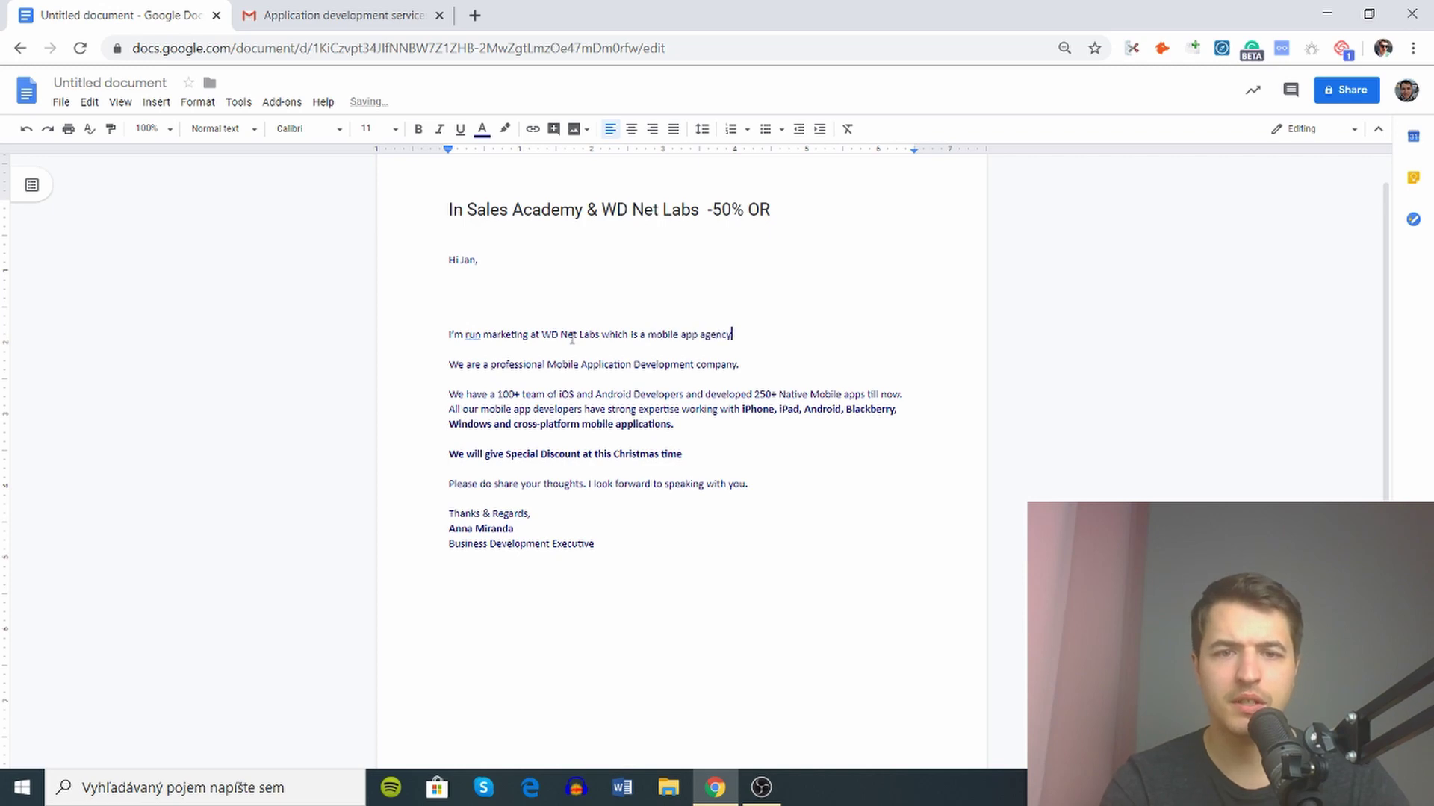
text(cy)
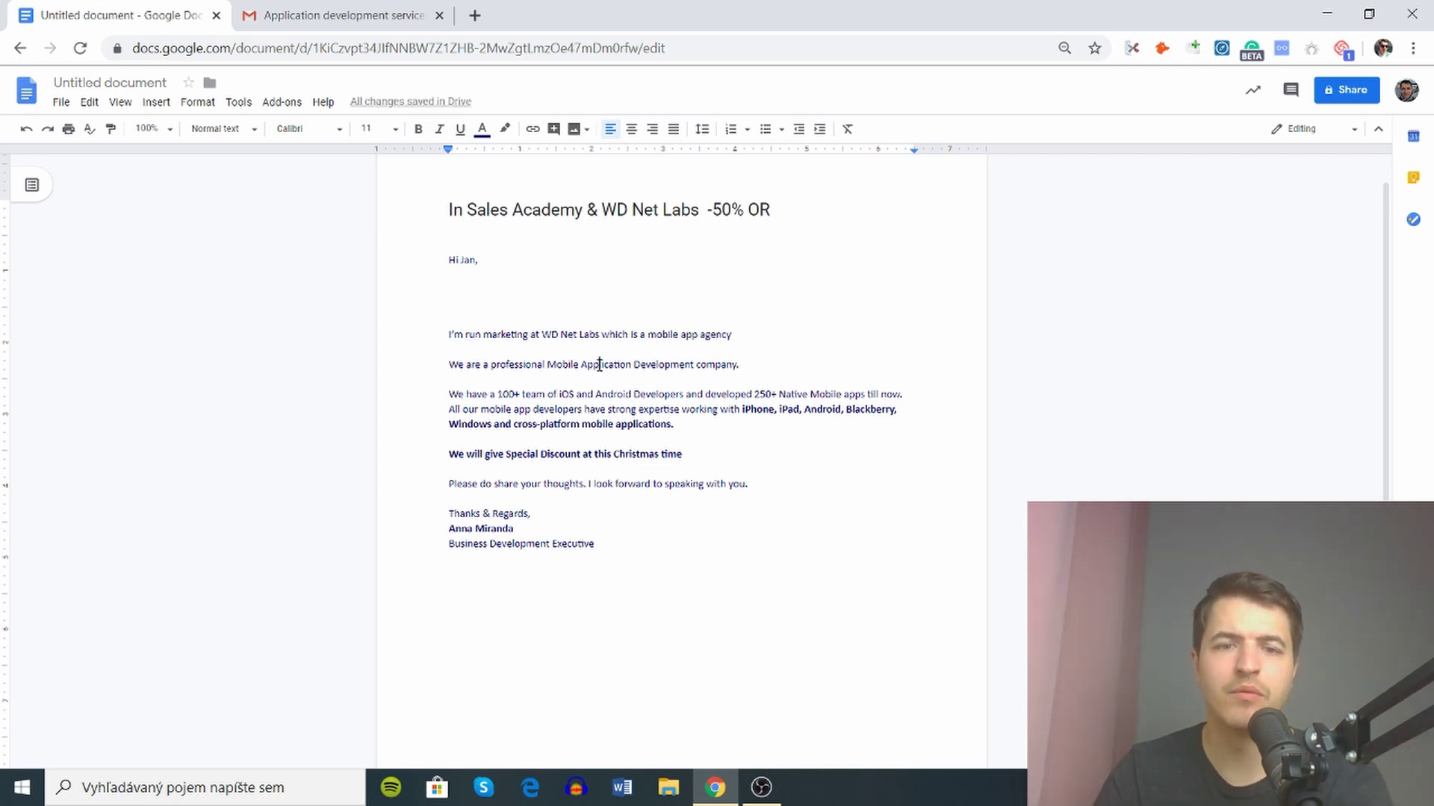
Delete the 'We are a professional' company description paragraph and add two blank lines
triple_click(600, 365)
key(BackSpace)
key(BackSpace)
key(Return)
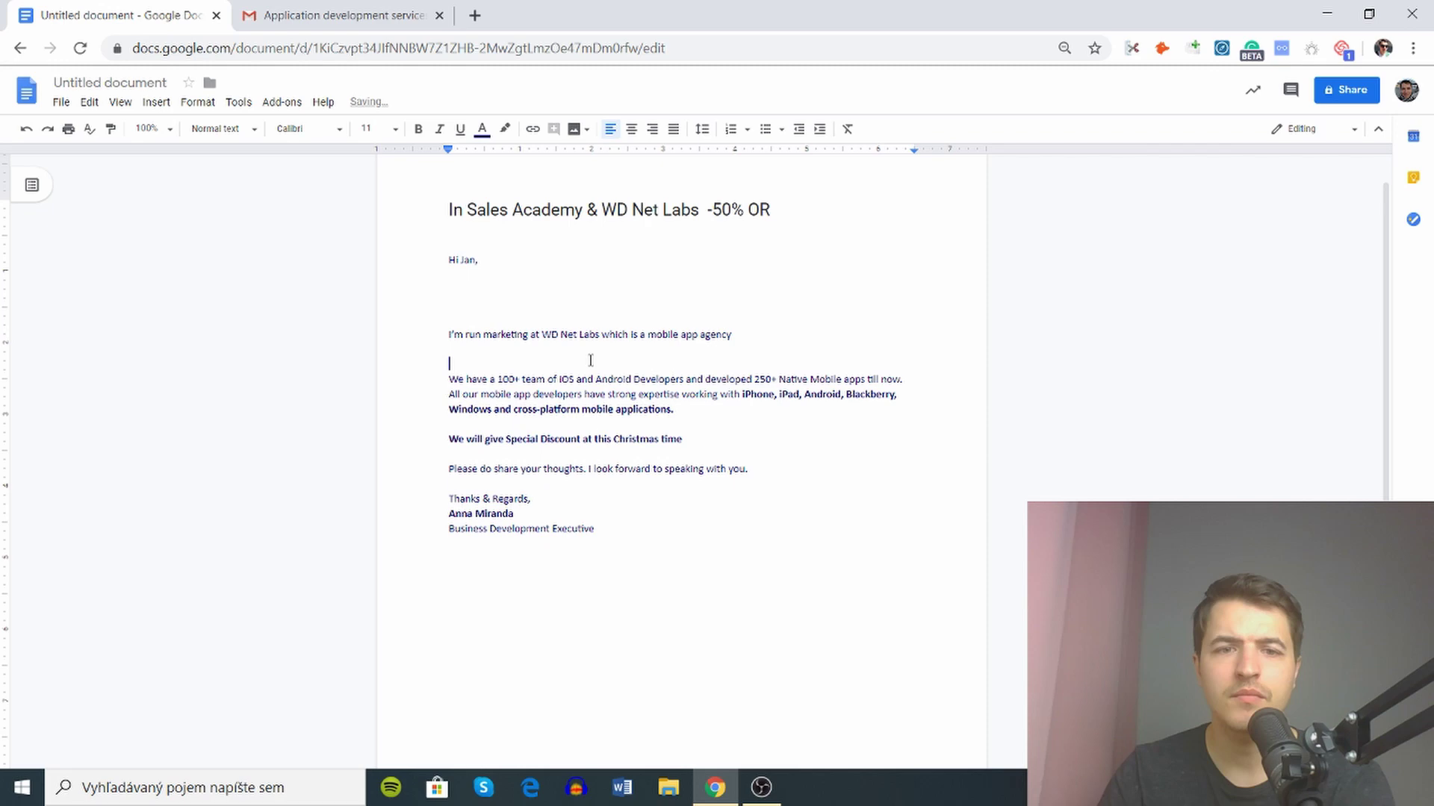
key(Return)
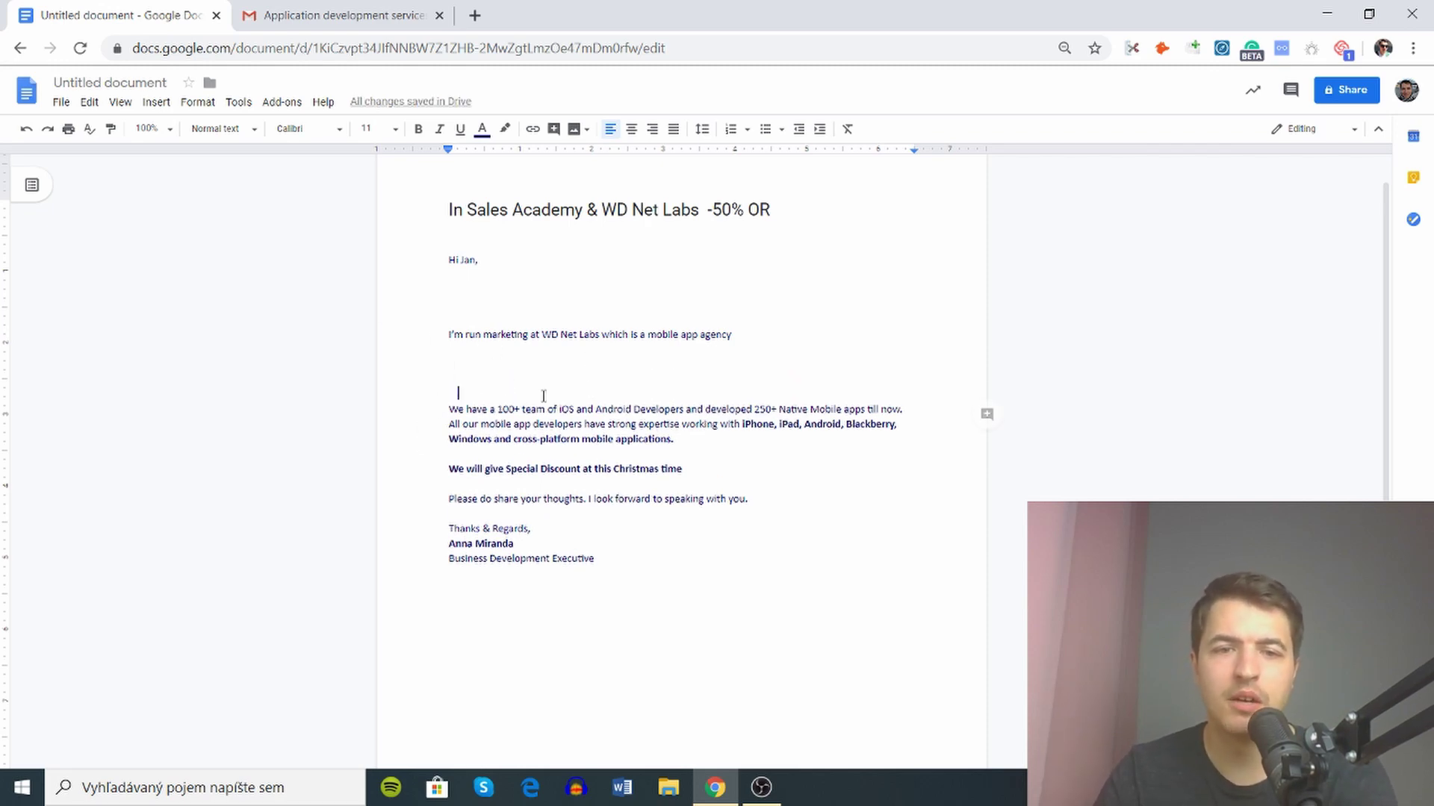
Break the team sentence after 'Developers' with a blank line between the two parts
click(660, 409)
drag(660, 409, 515, 425)
click(711, 409)
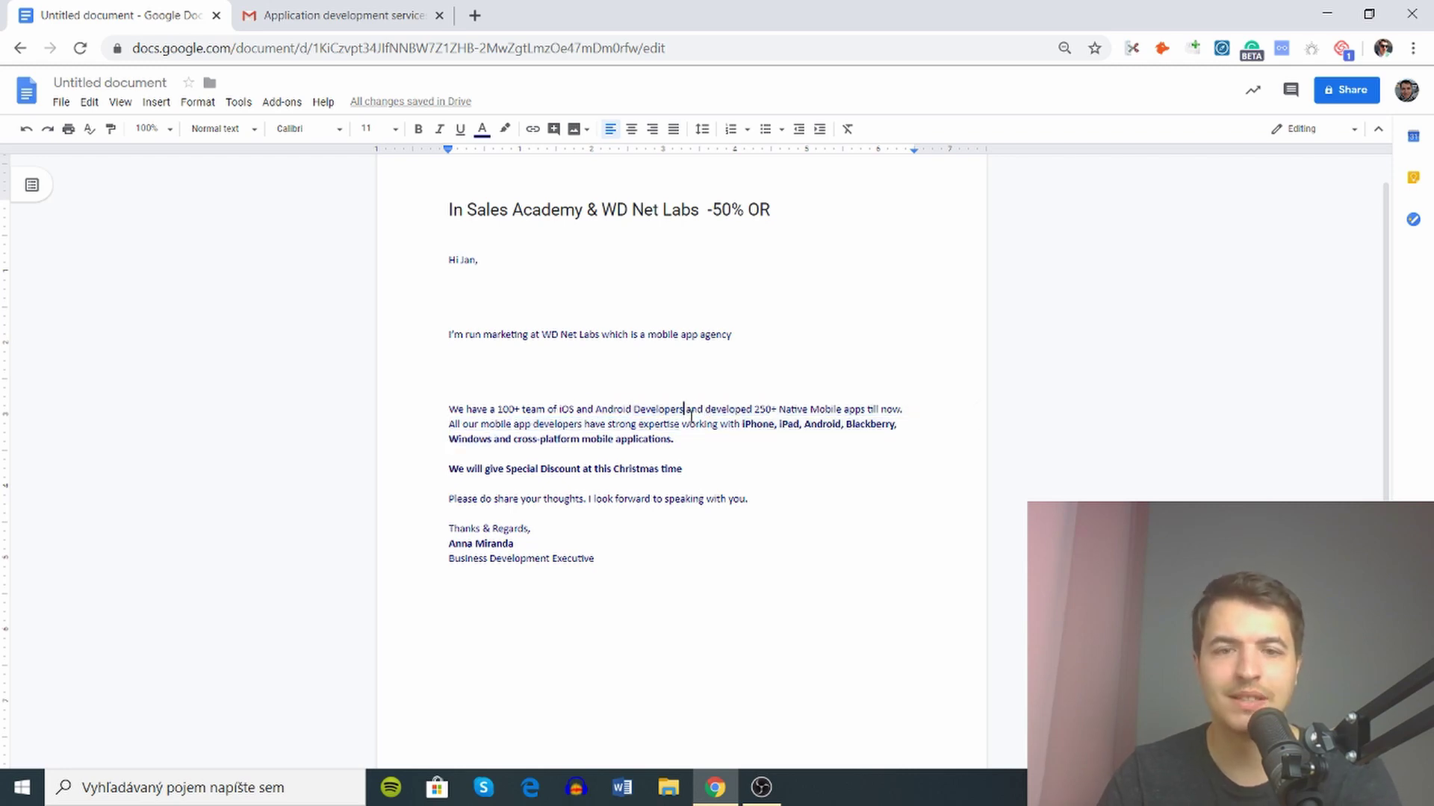
key(Return)
key(Left)
key(Return)
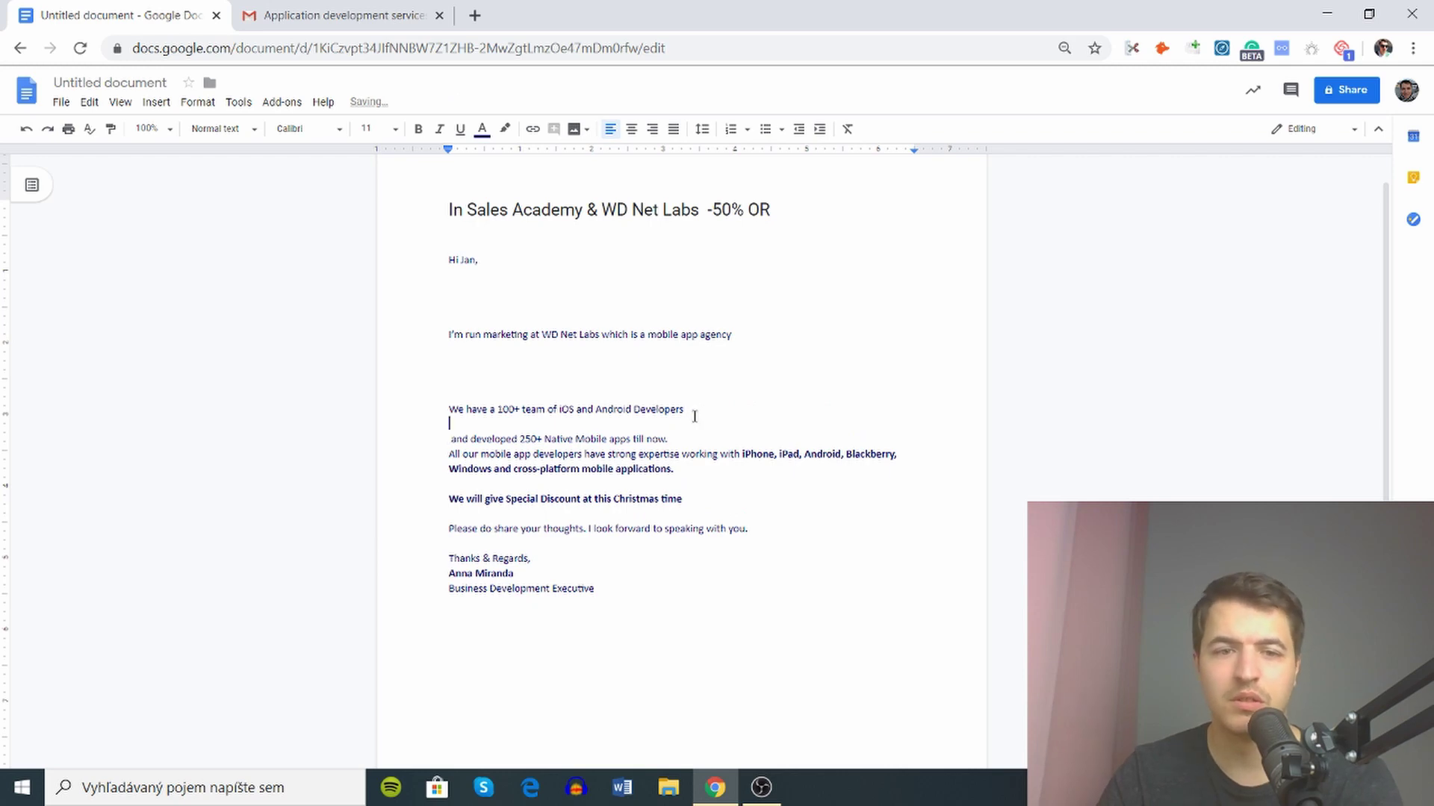
drag(694, 415, 691, 412)
key(BackSpace)
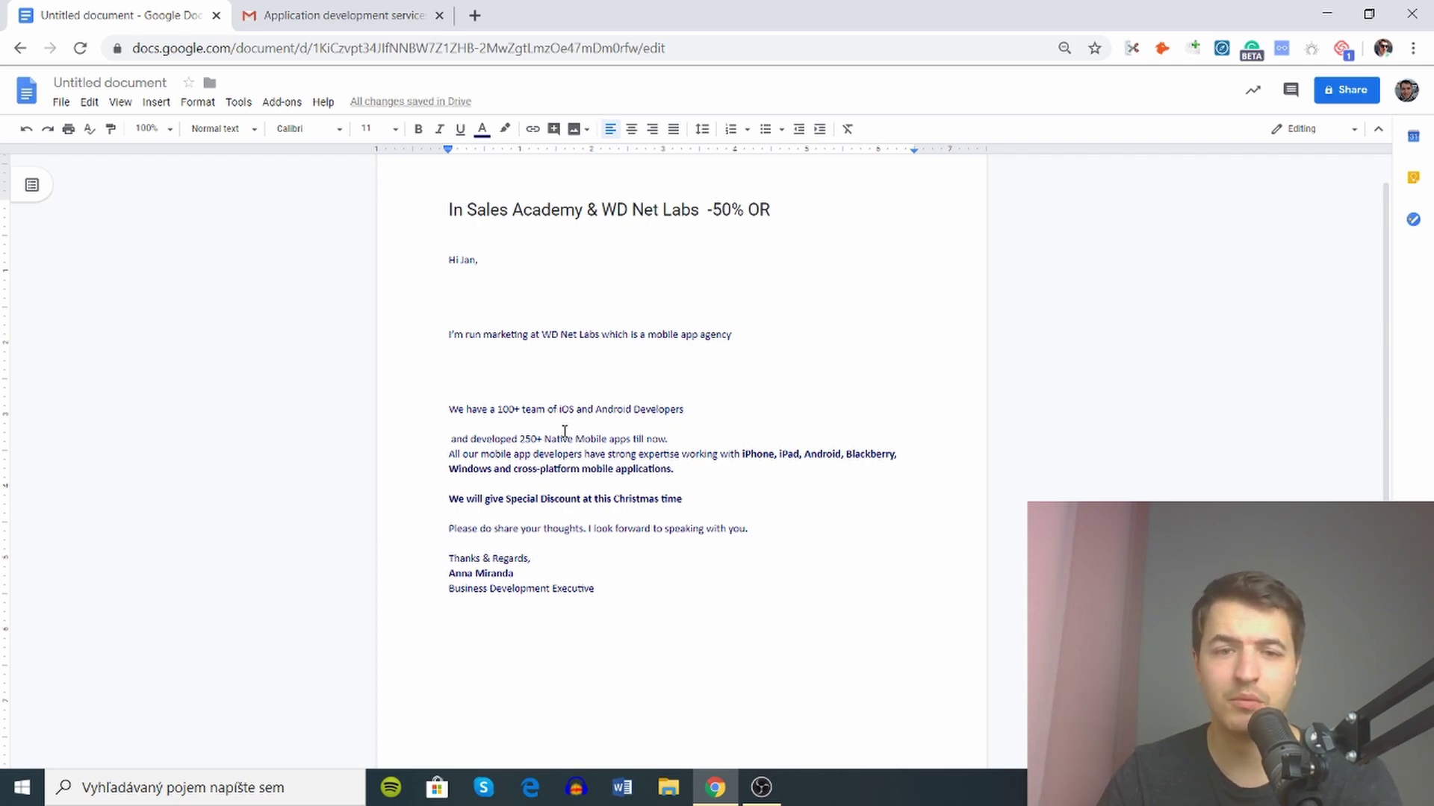
Put '250+ Native Mobile apps till now.' on its own line and delete the mobile expertise paragraph
triple_click(632, 439)
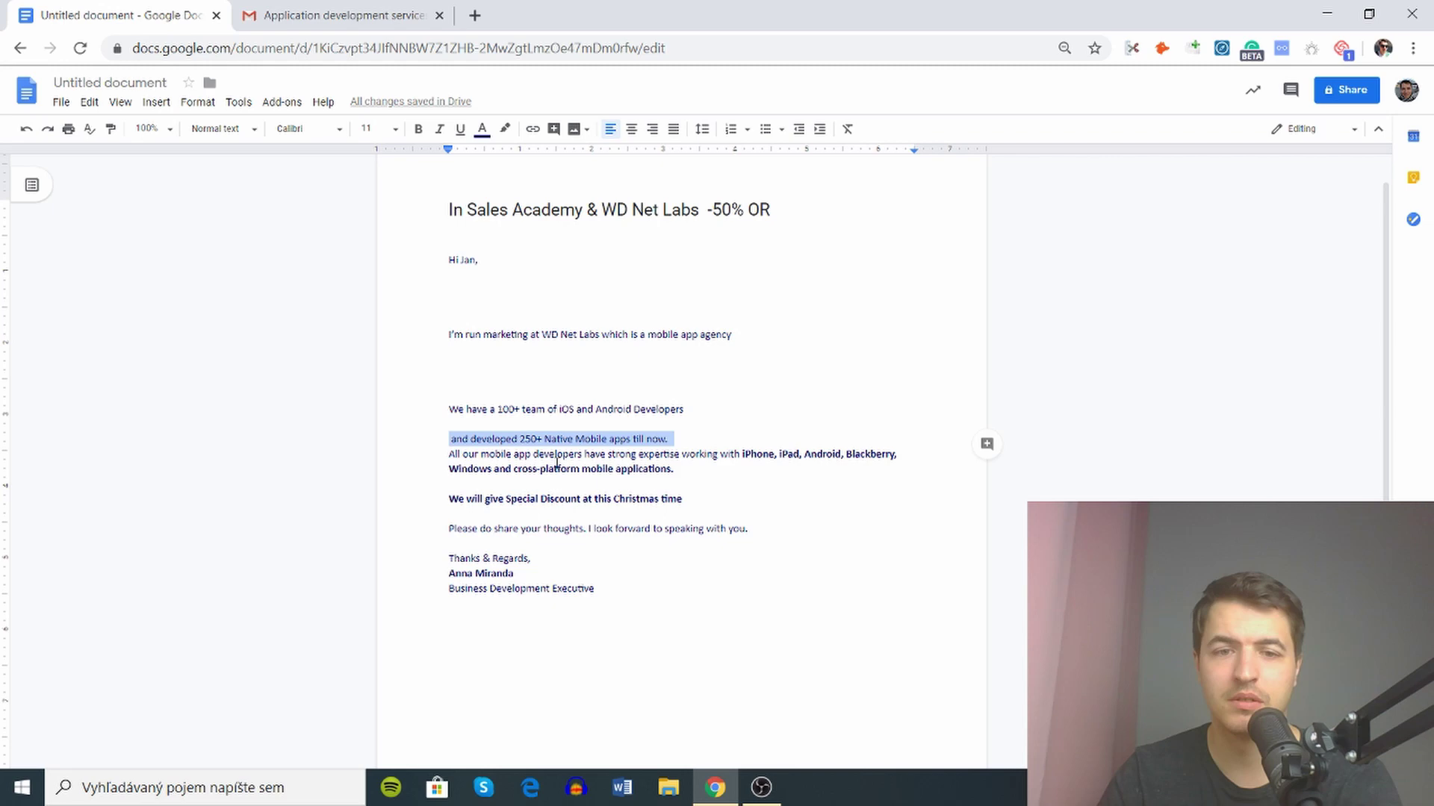
double_click(569, 411)
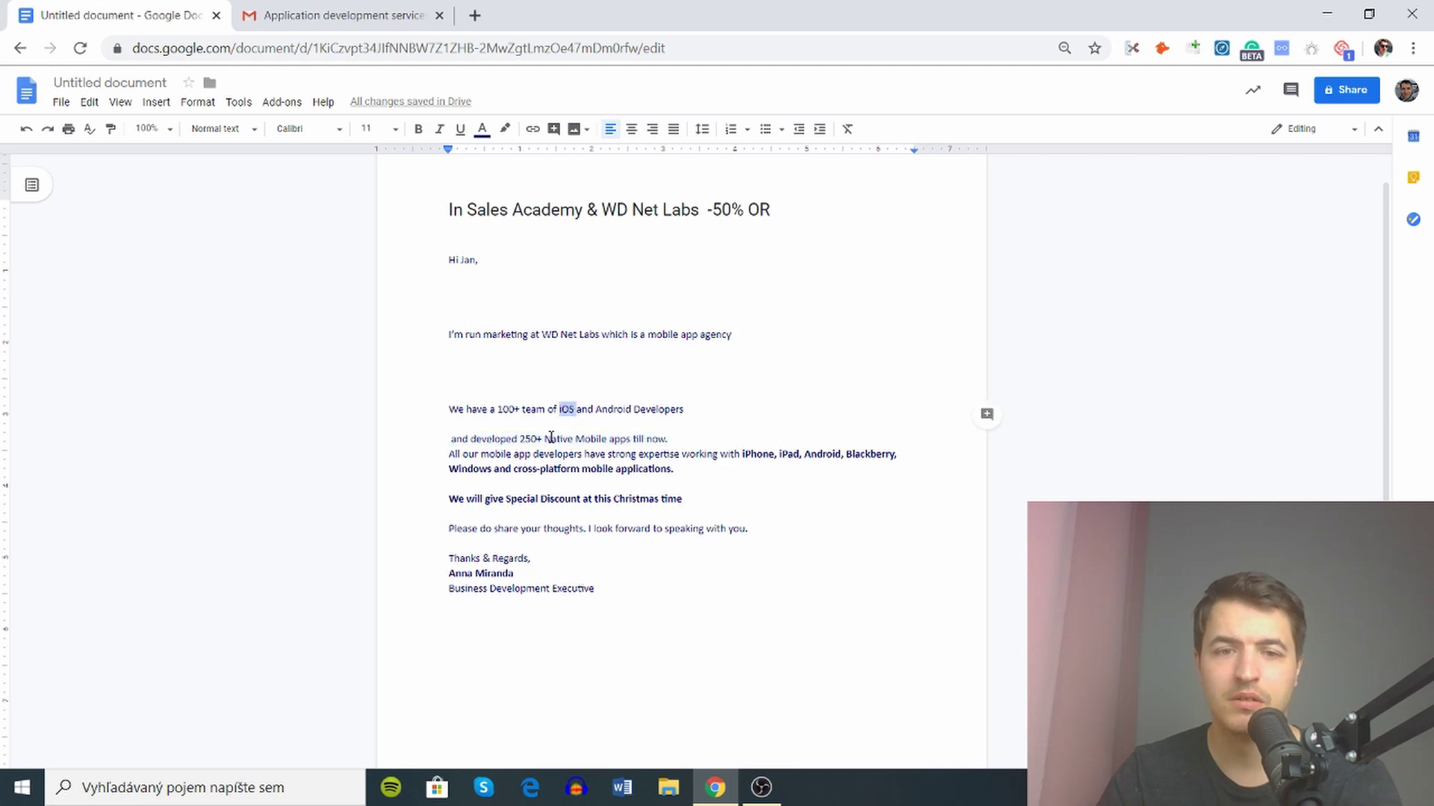
click(521, 442)
key(Return)
key(Return)
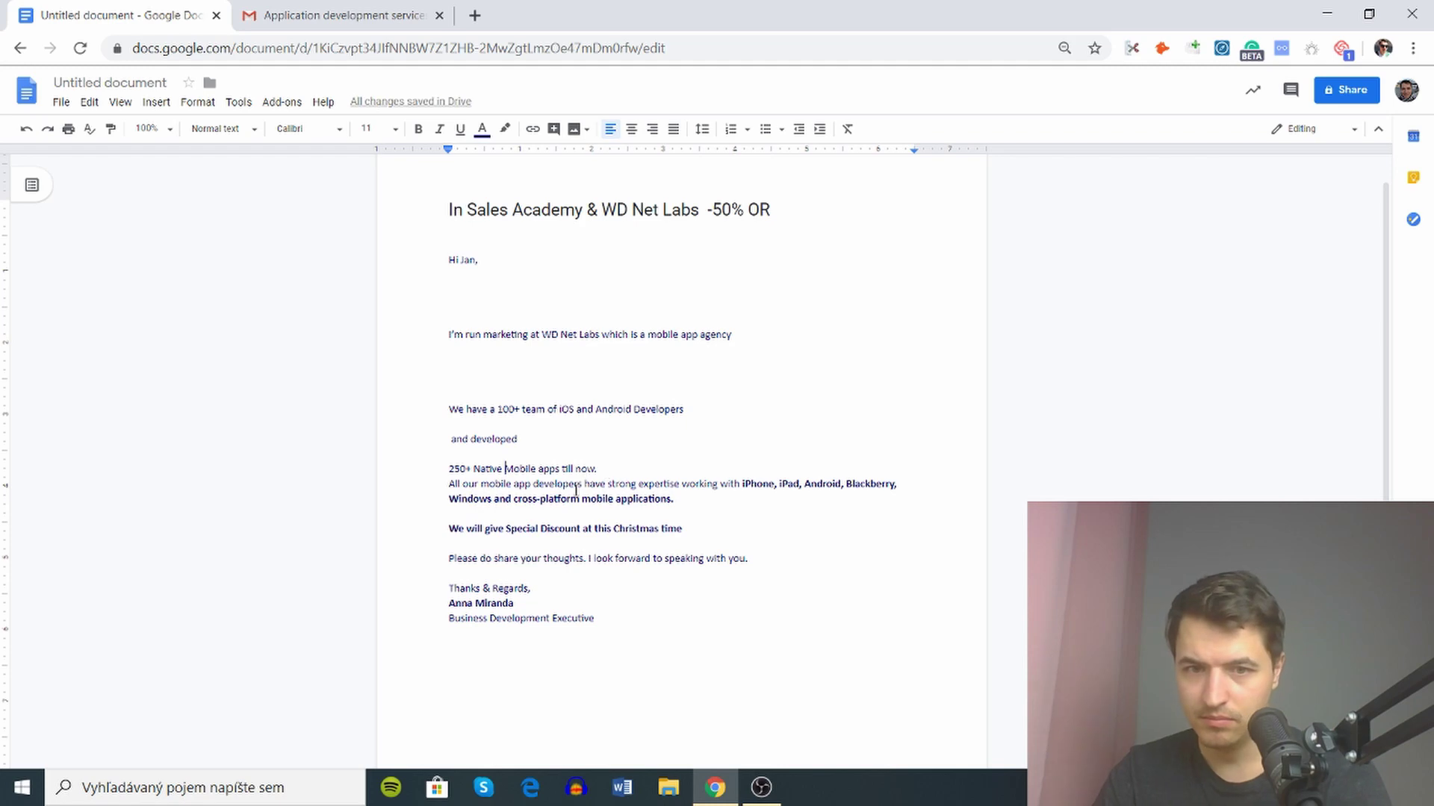
triple_click(477, 490)
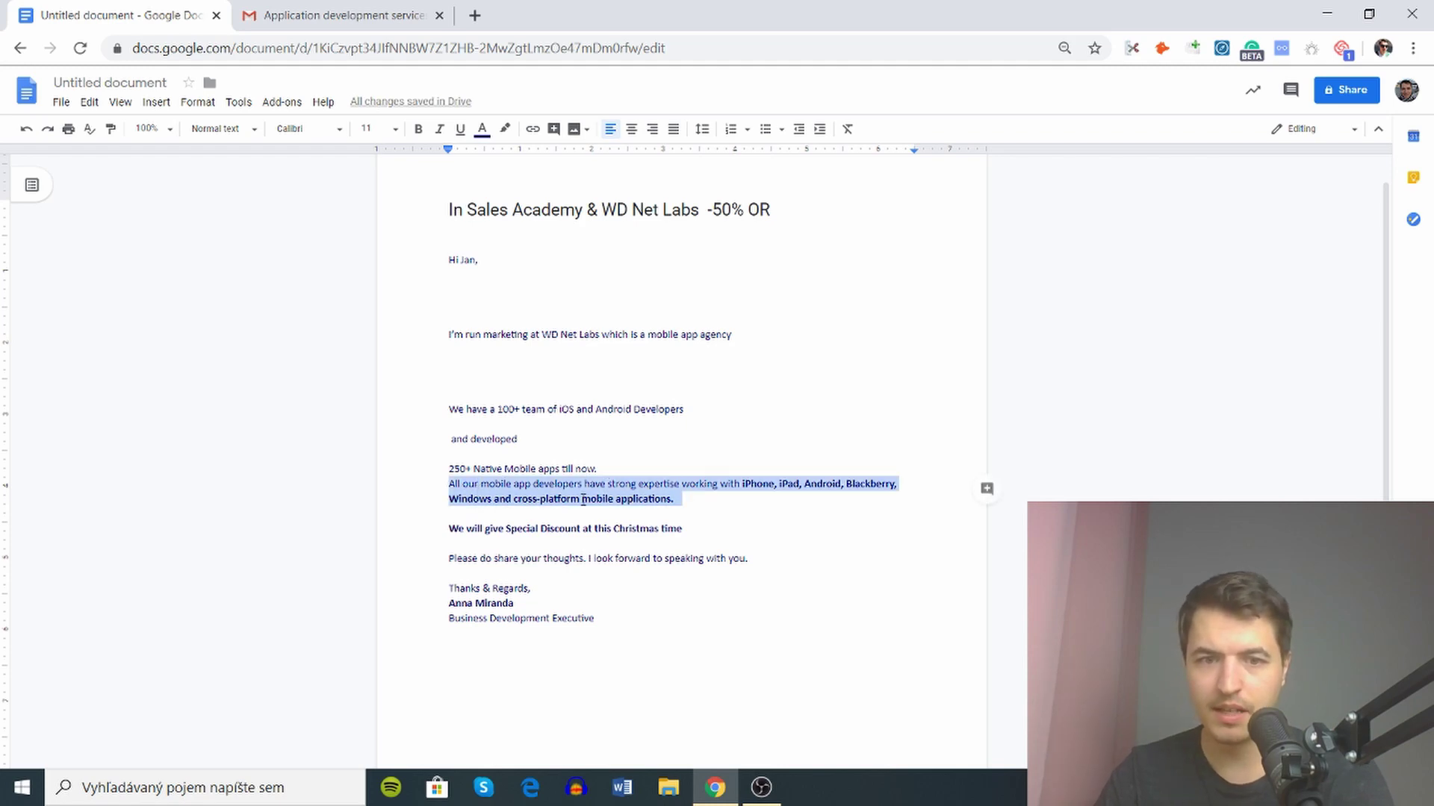
key(BackSpace)
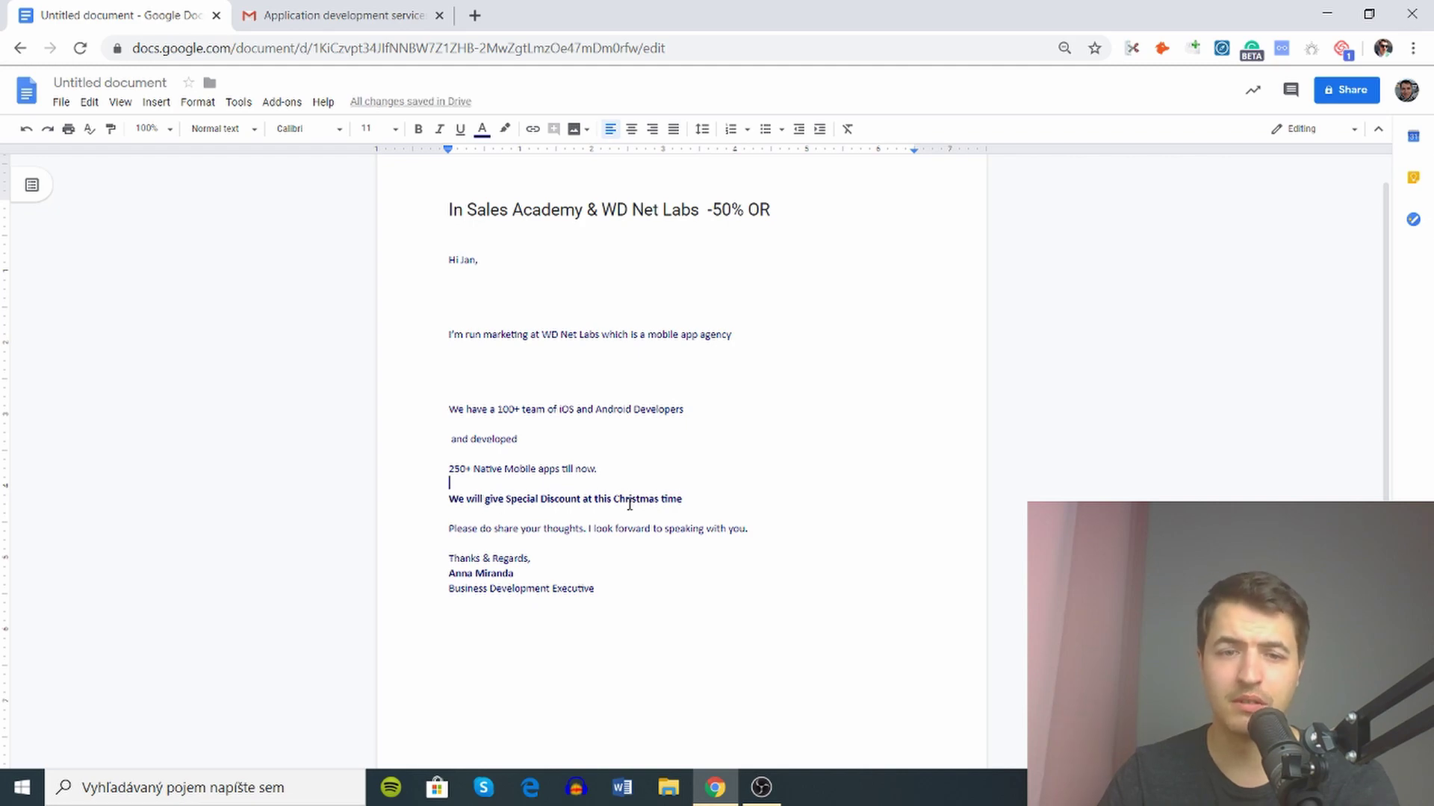
Paste over the Christmas discount line and end it with a period
triple_click(705, 501)
text(We will give Special Discount at this Christmas time)
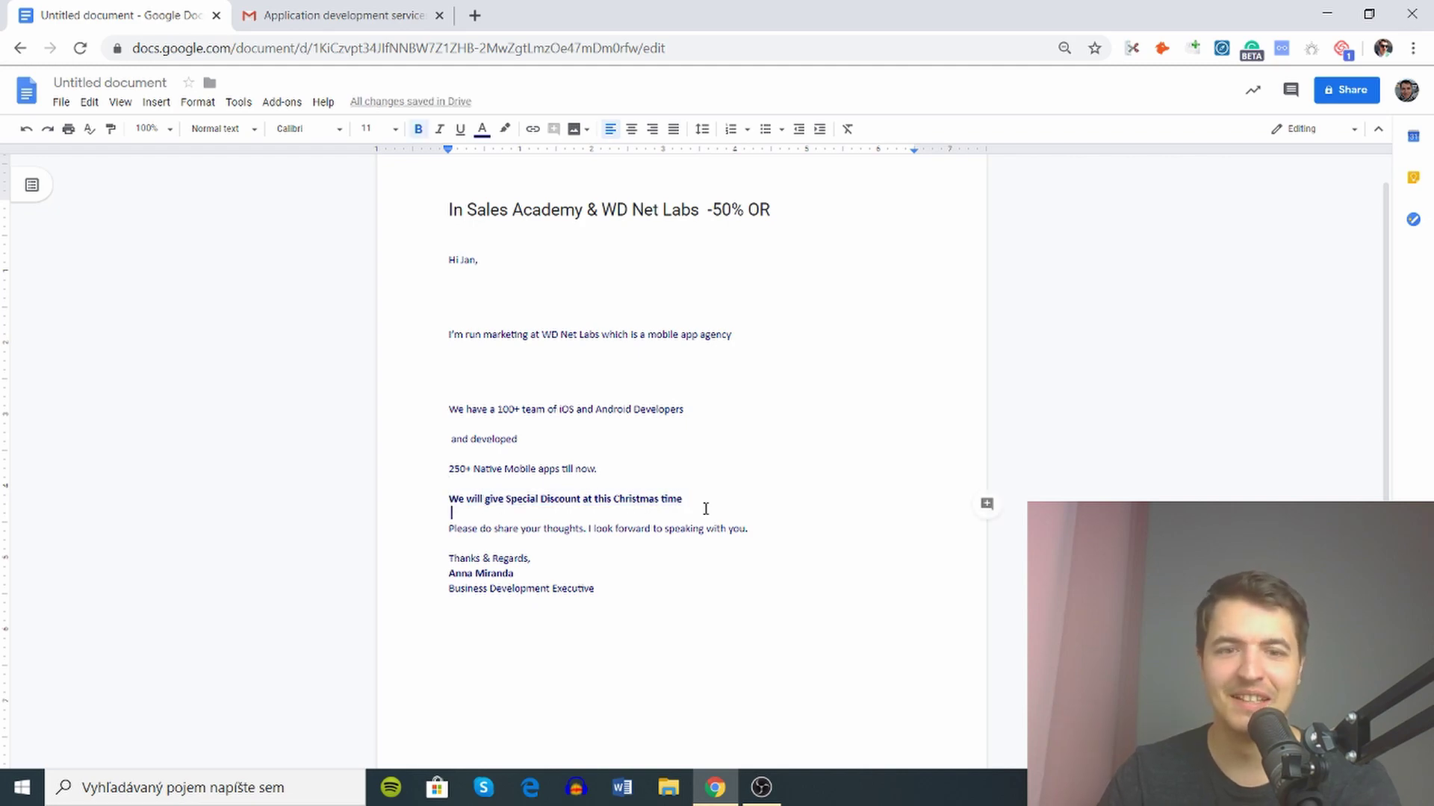
click(689, 499)
text(.)
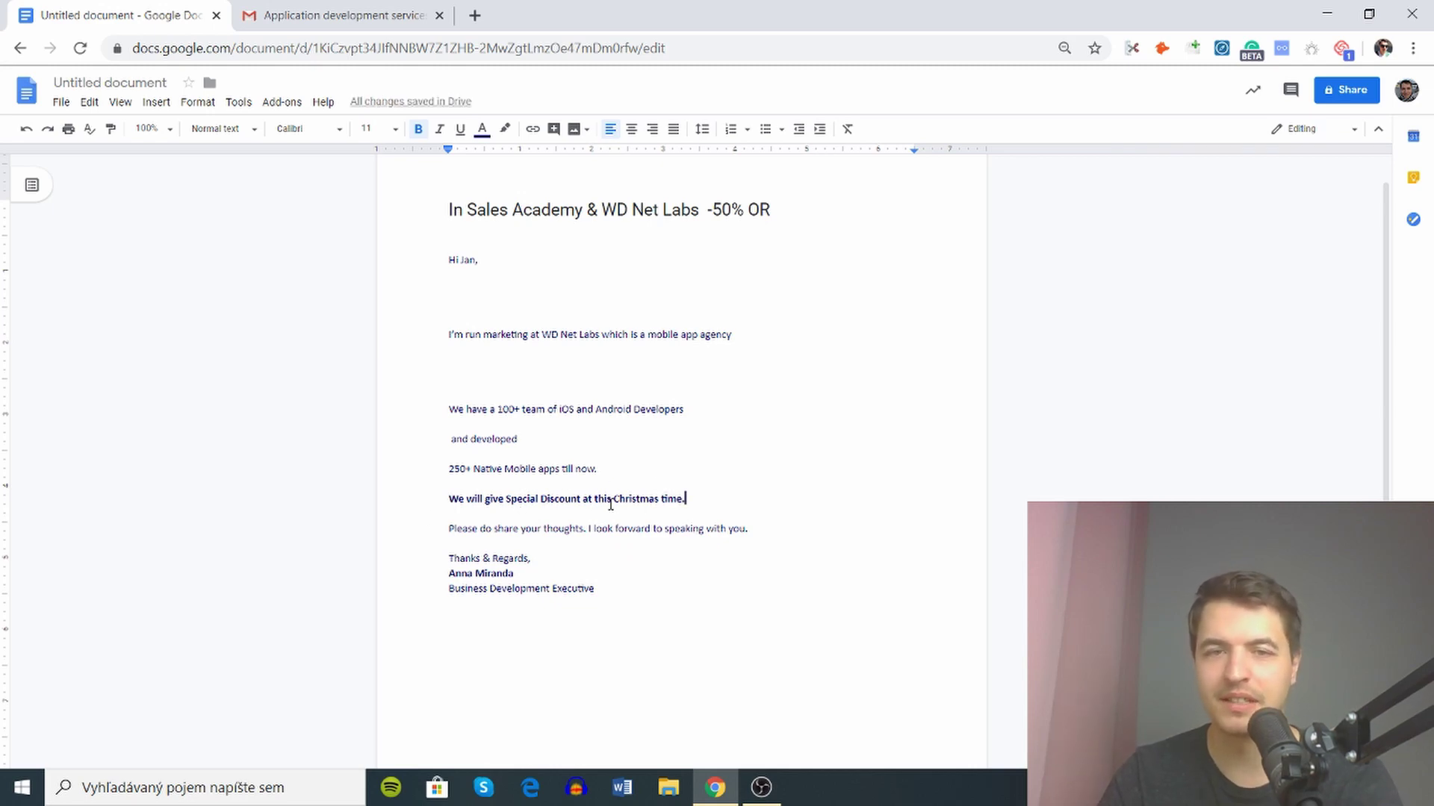
Lowercase 'Special Discount' to 'special discount' in the Christmas sentence
click(506, 499)
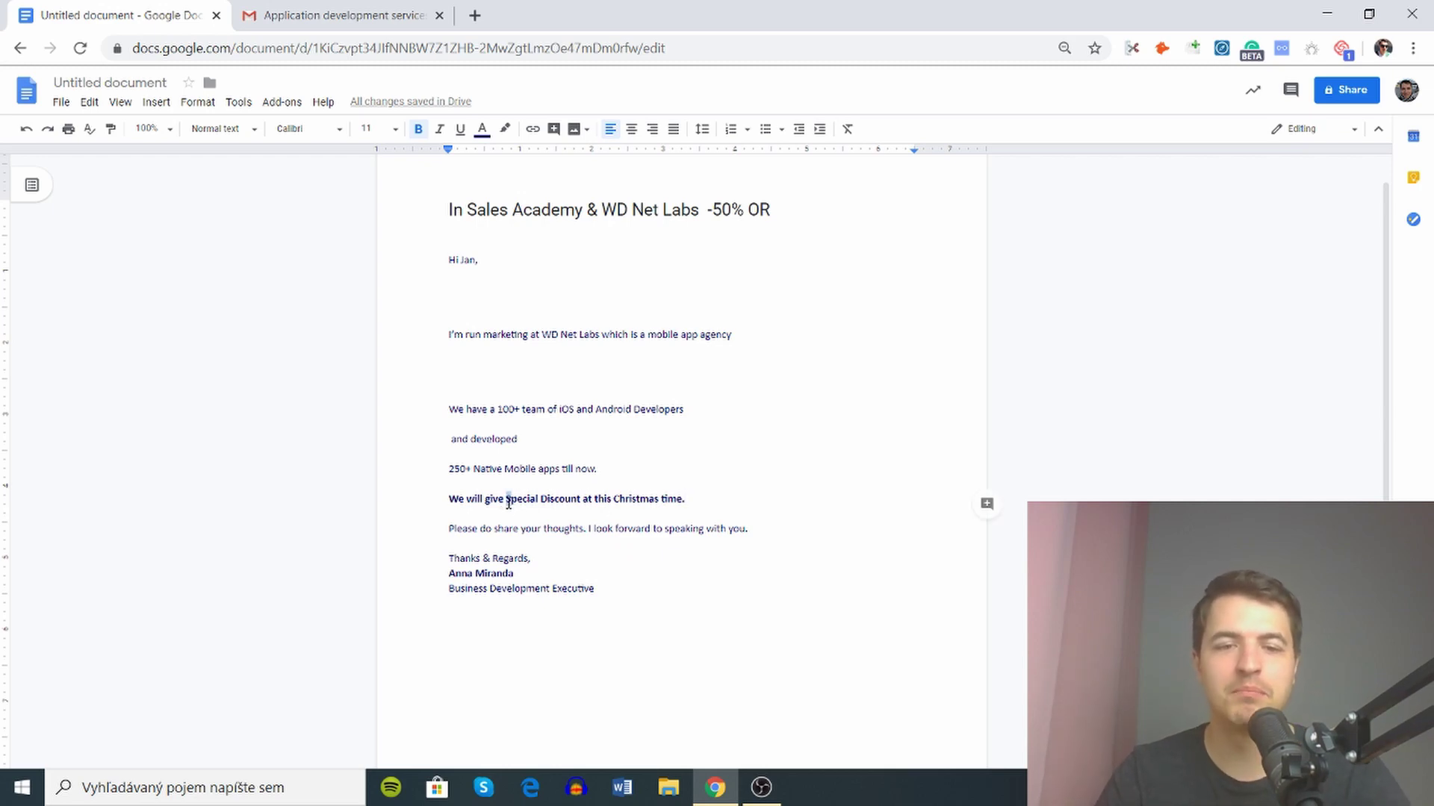
key(Delete)
text(s)
click(540, 498)
key(Delete)
text(d)
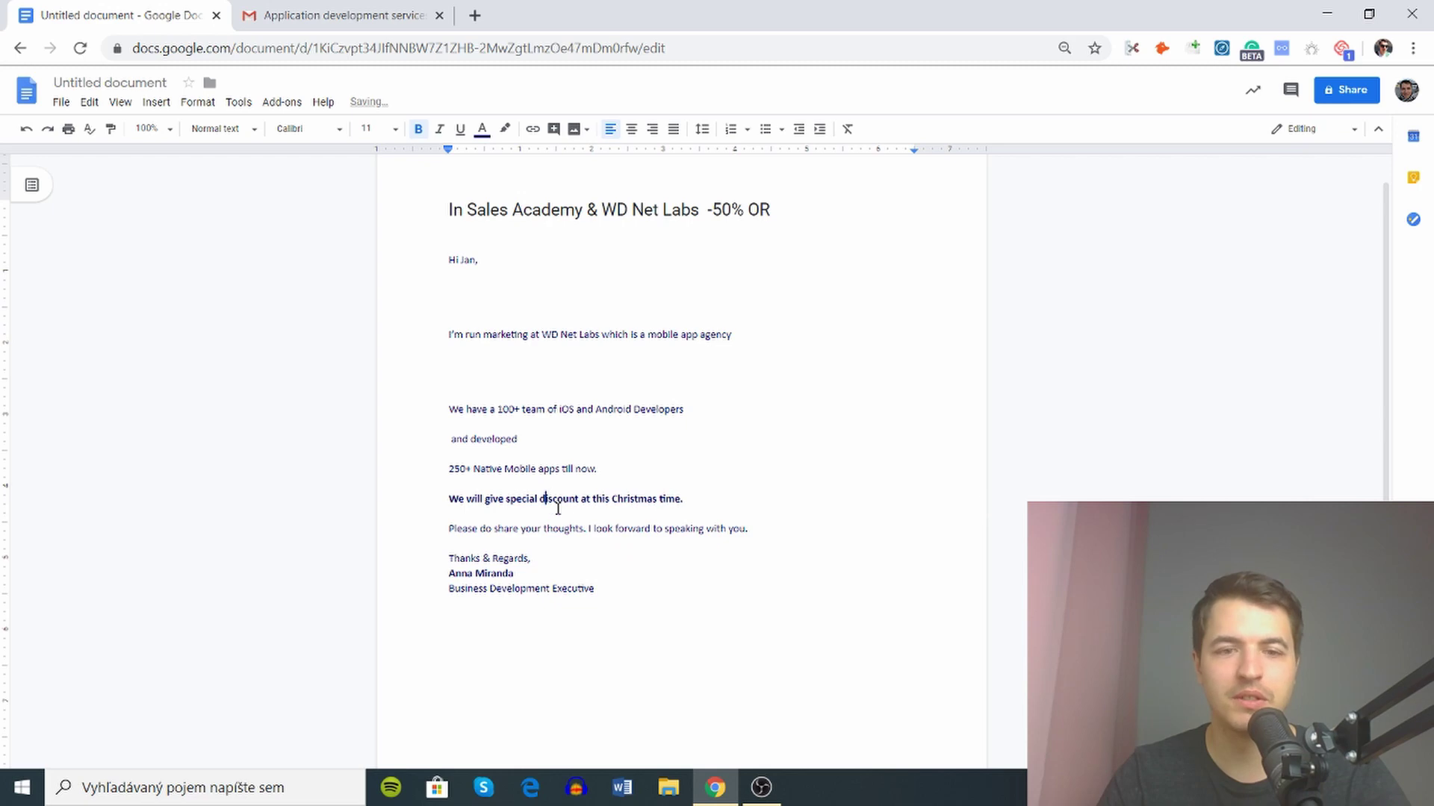
Delete the whole bold Christmas special-discount sentence
click(560, 511)
triple_click(573, 501)
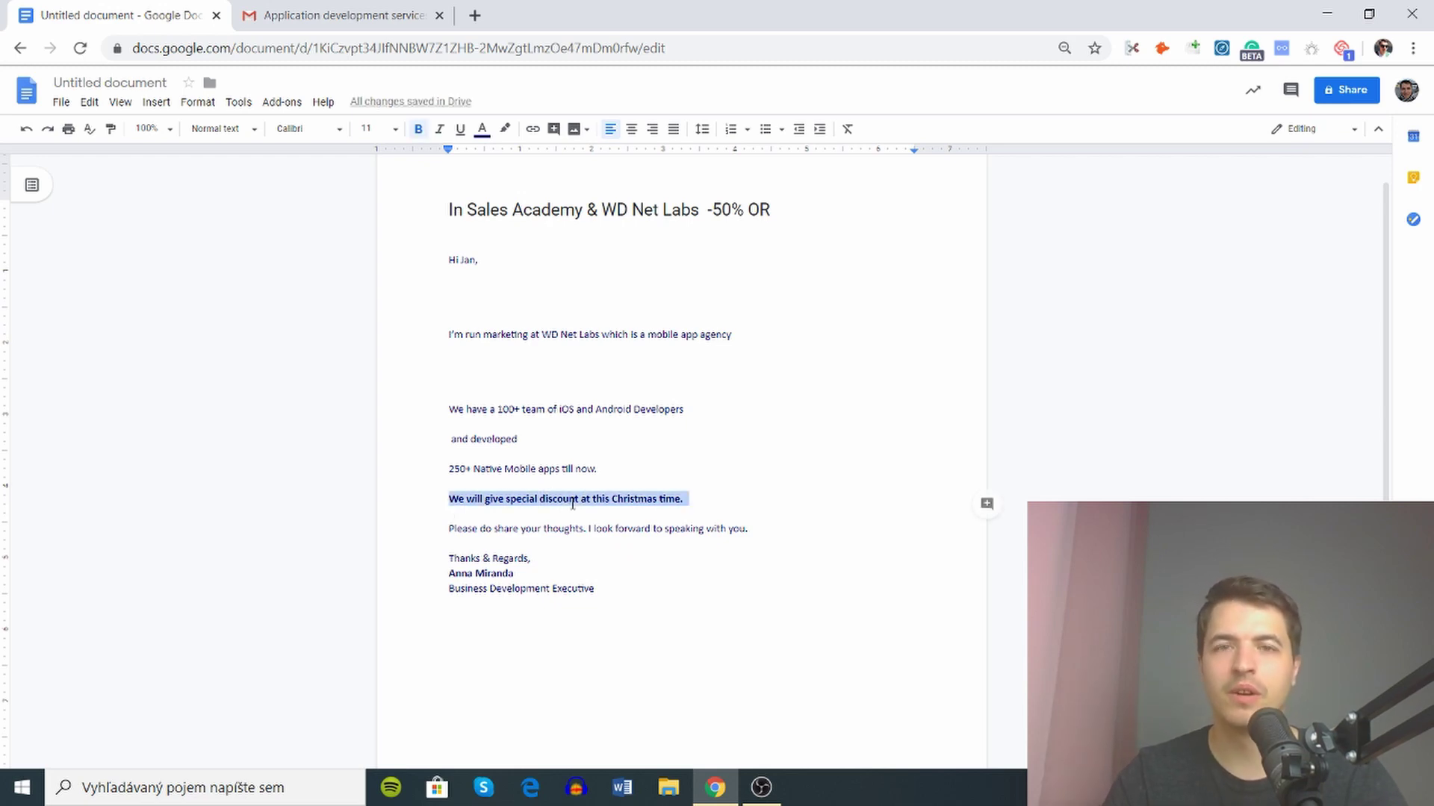
key(BackSpace)
key(BackSpace)
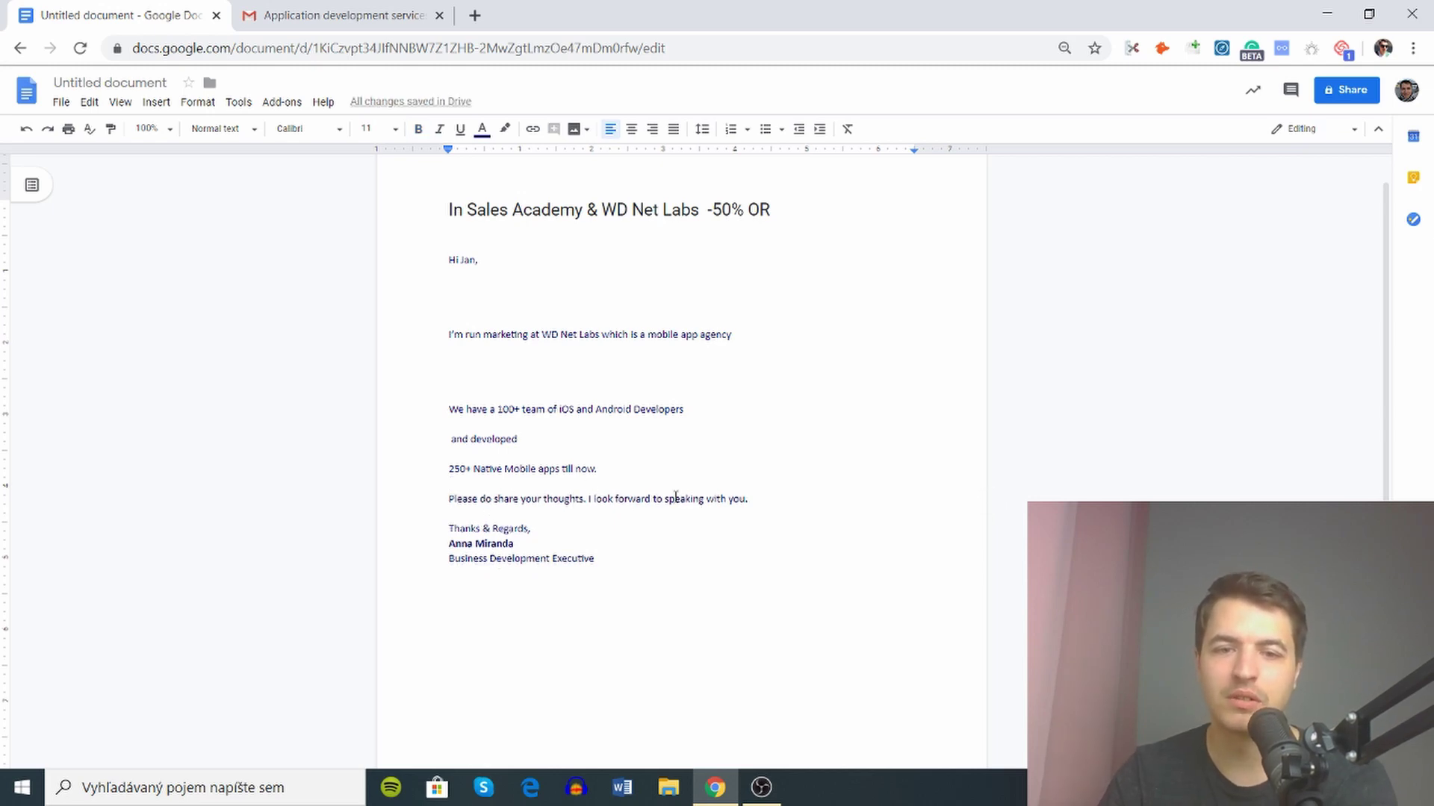
triple_click(986, 502)
click(722, 486)
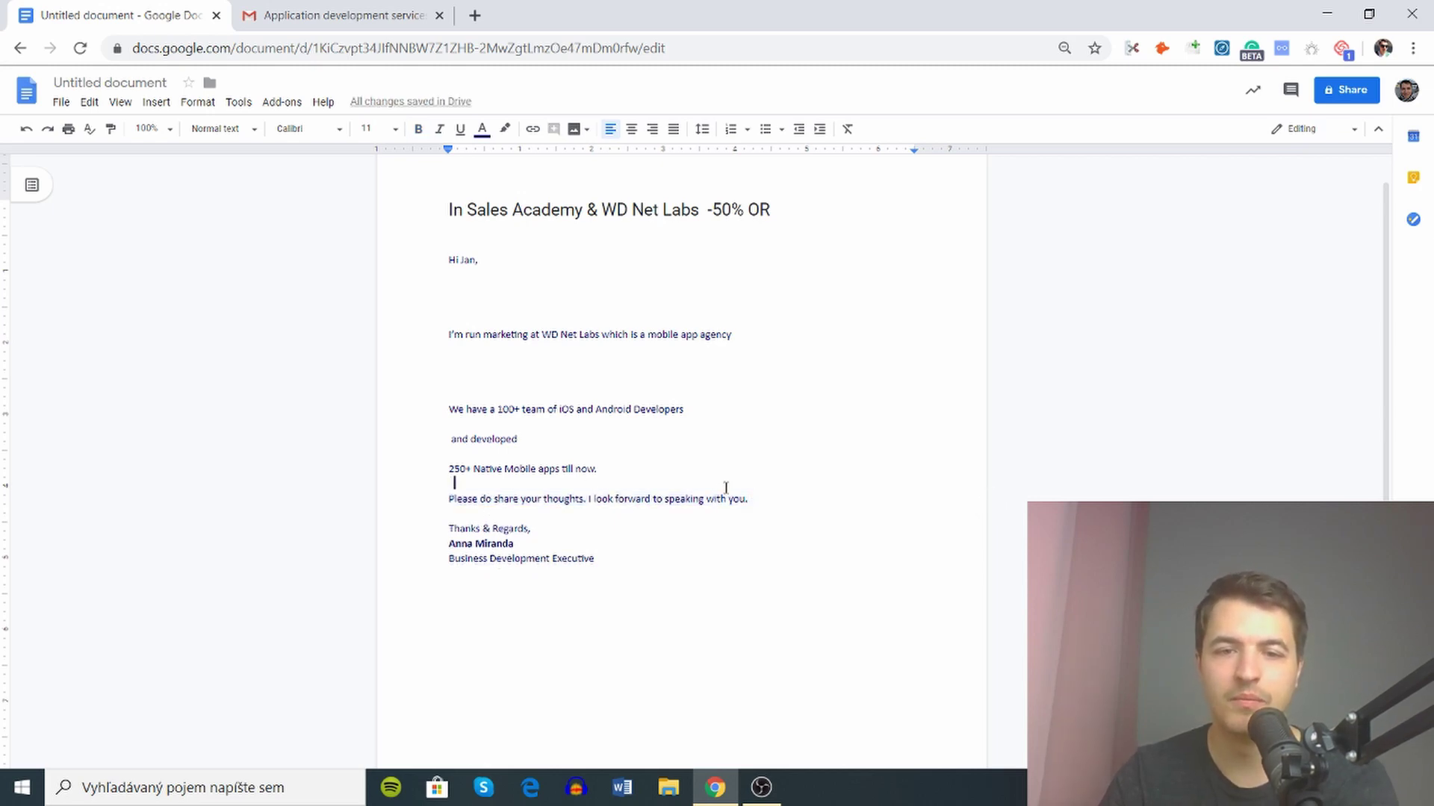
double_click(601, 469)
double_click(561, 528)
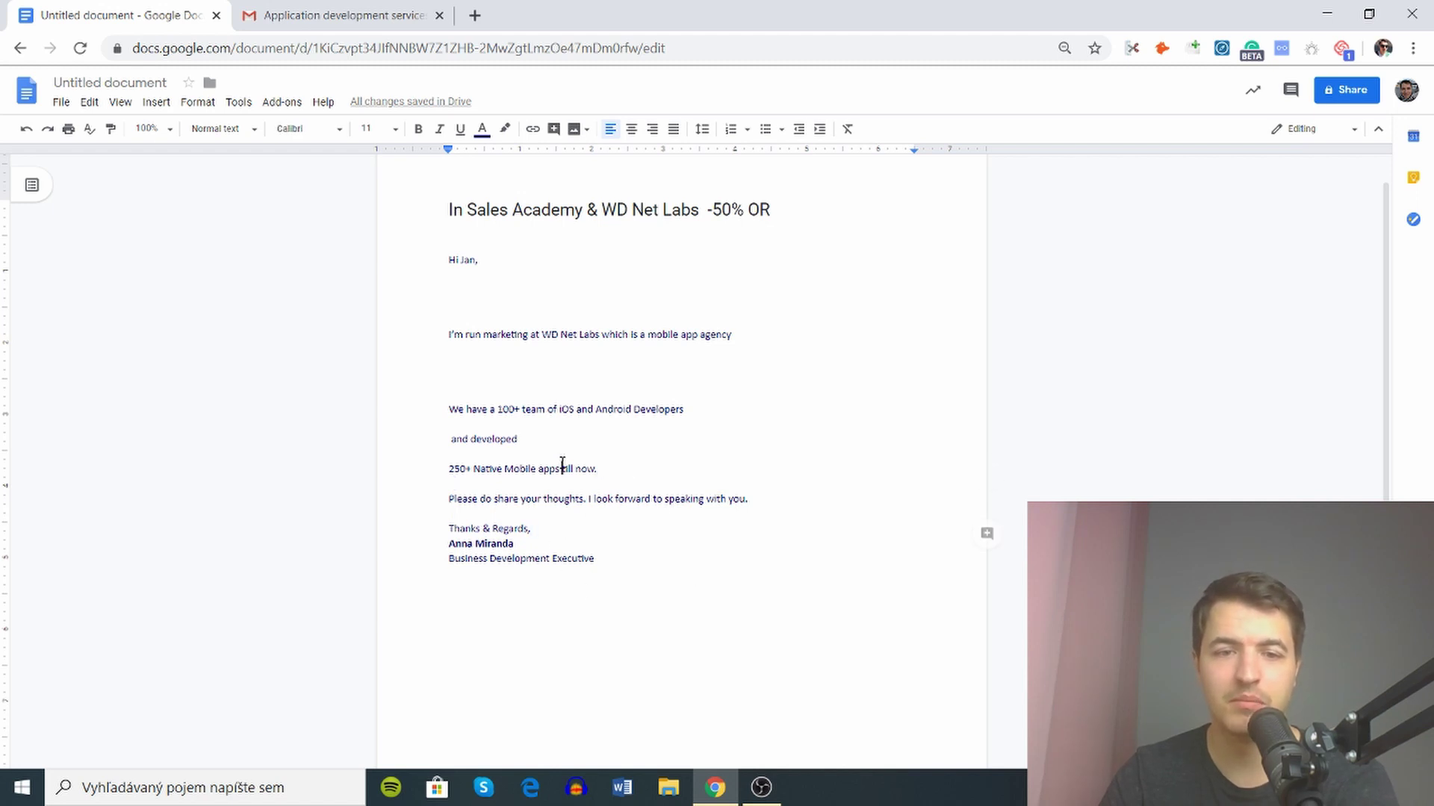
double_click(565, 426)
click(564, 363)
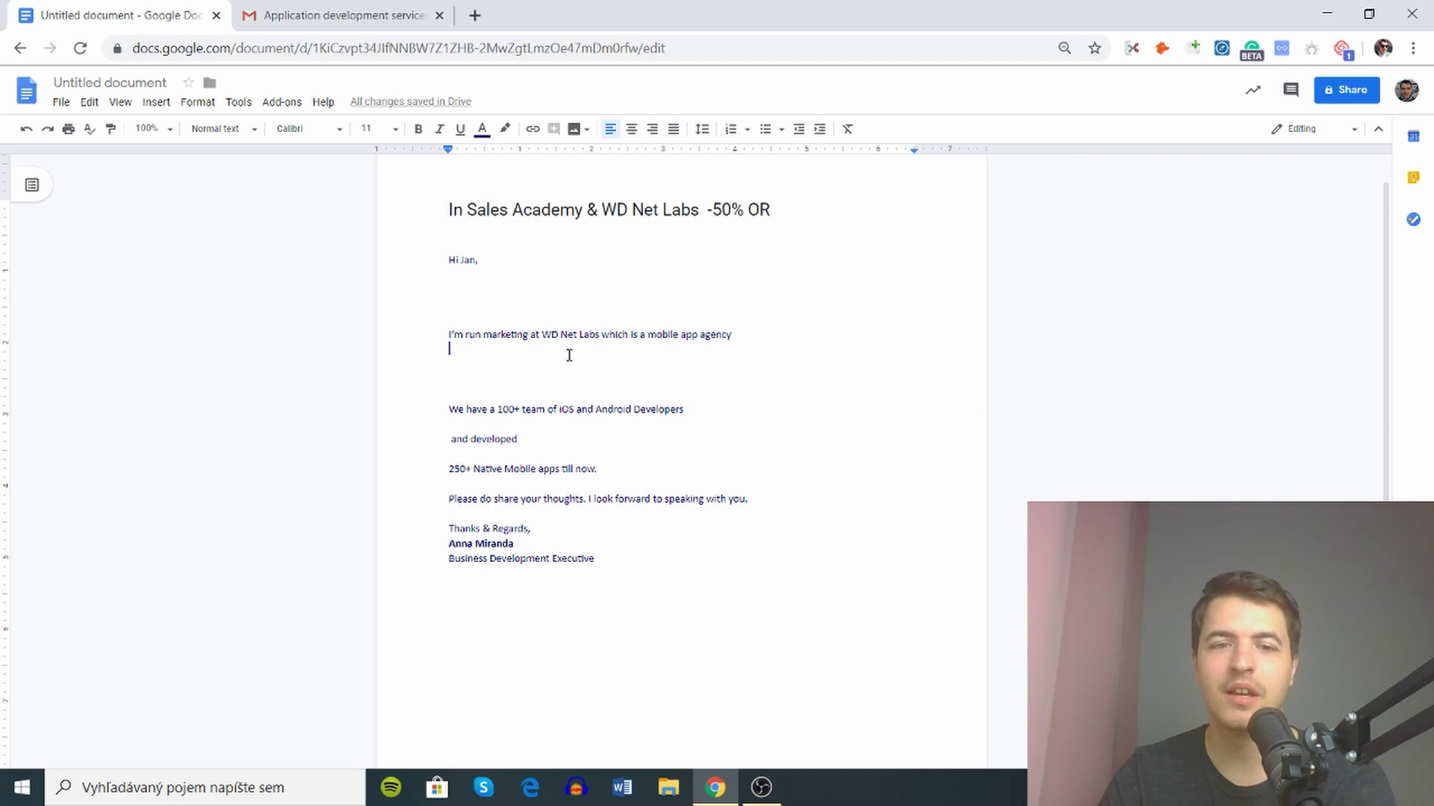
key(ctrl+Tab)
click(138, 9)
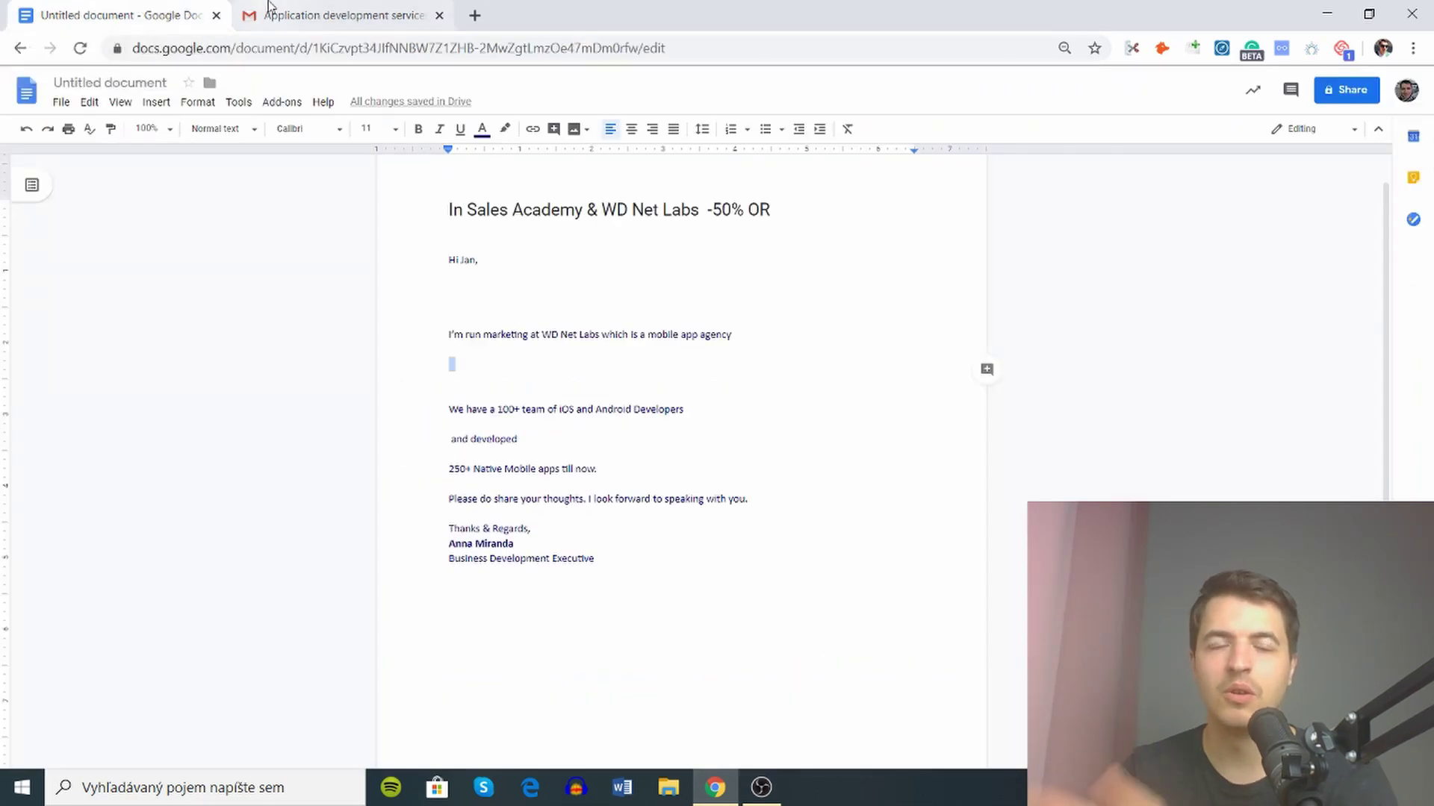
click(351, 10)
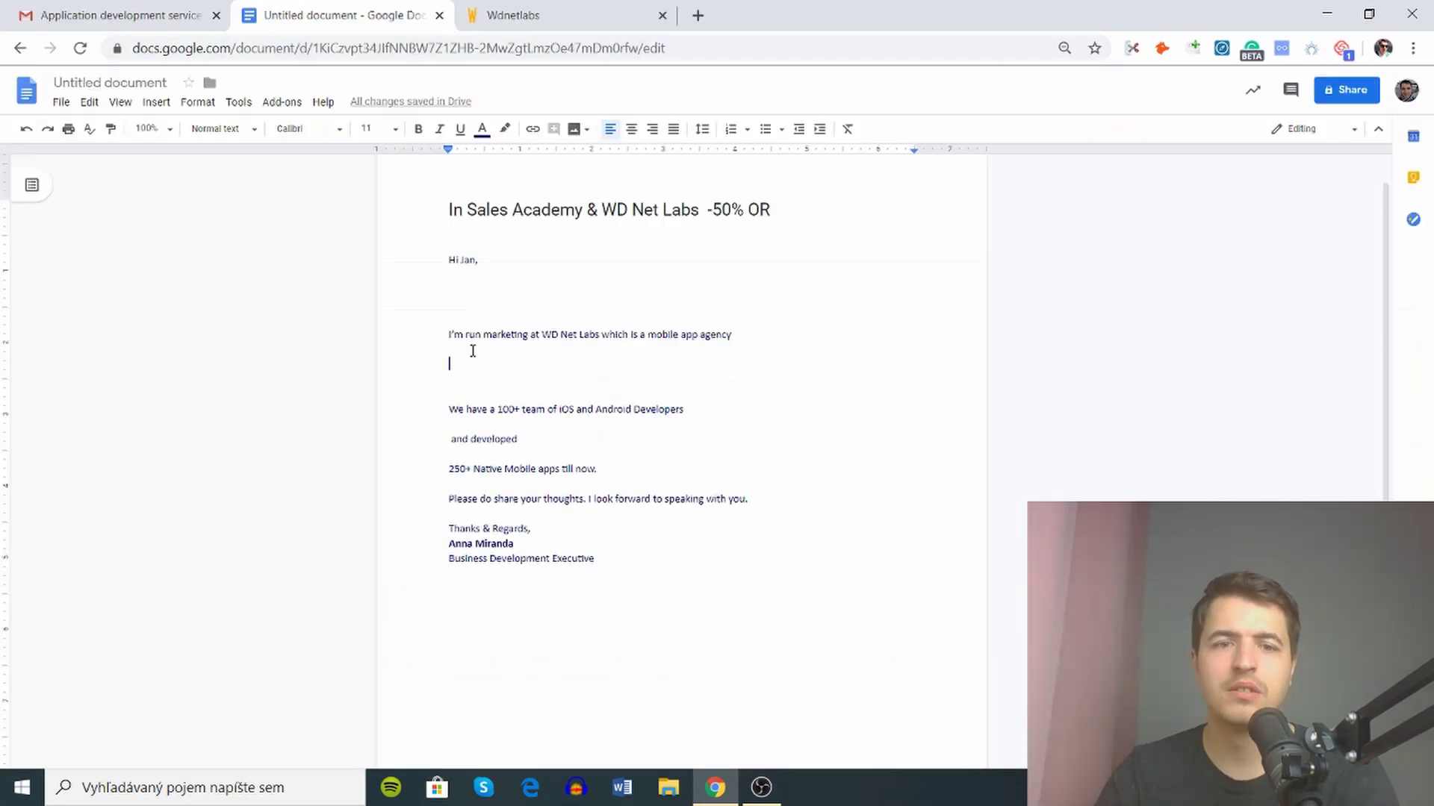
click(463, 290)
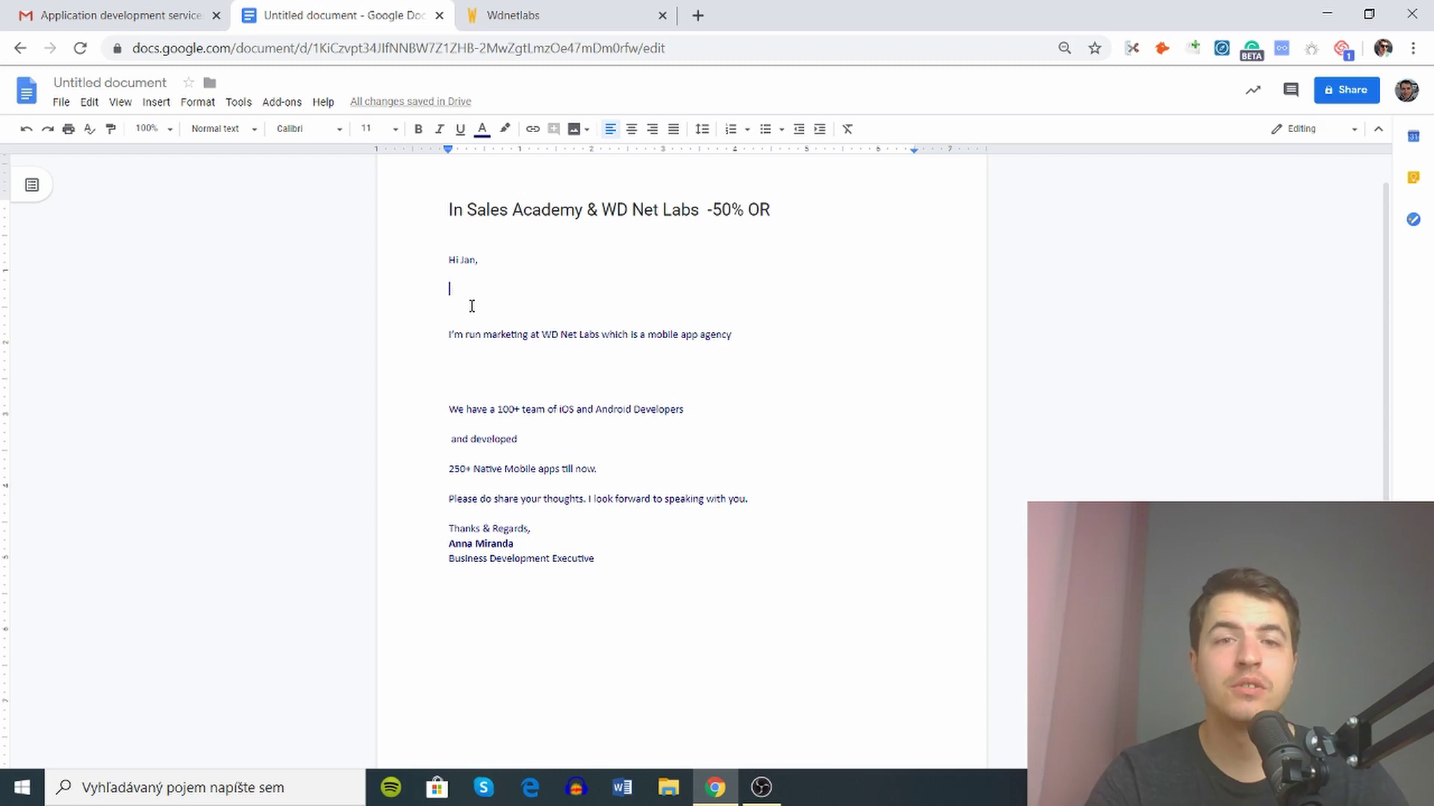
Write the opening line 'I came across In Sales Academy on Clutch, and…' and remove the extra blank line
text(I)
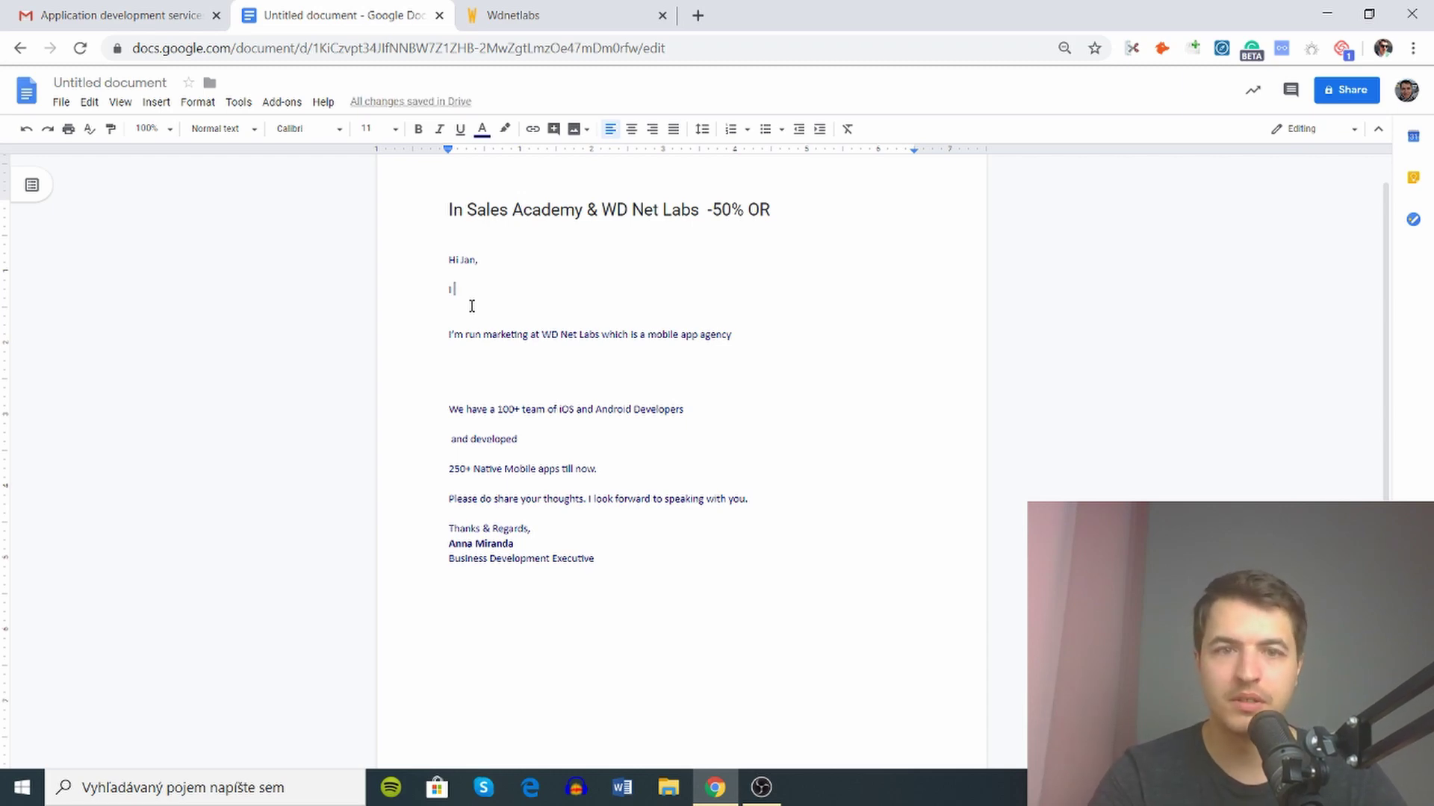
text( dca)
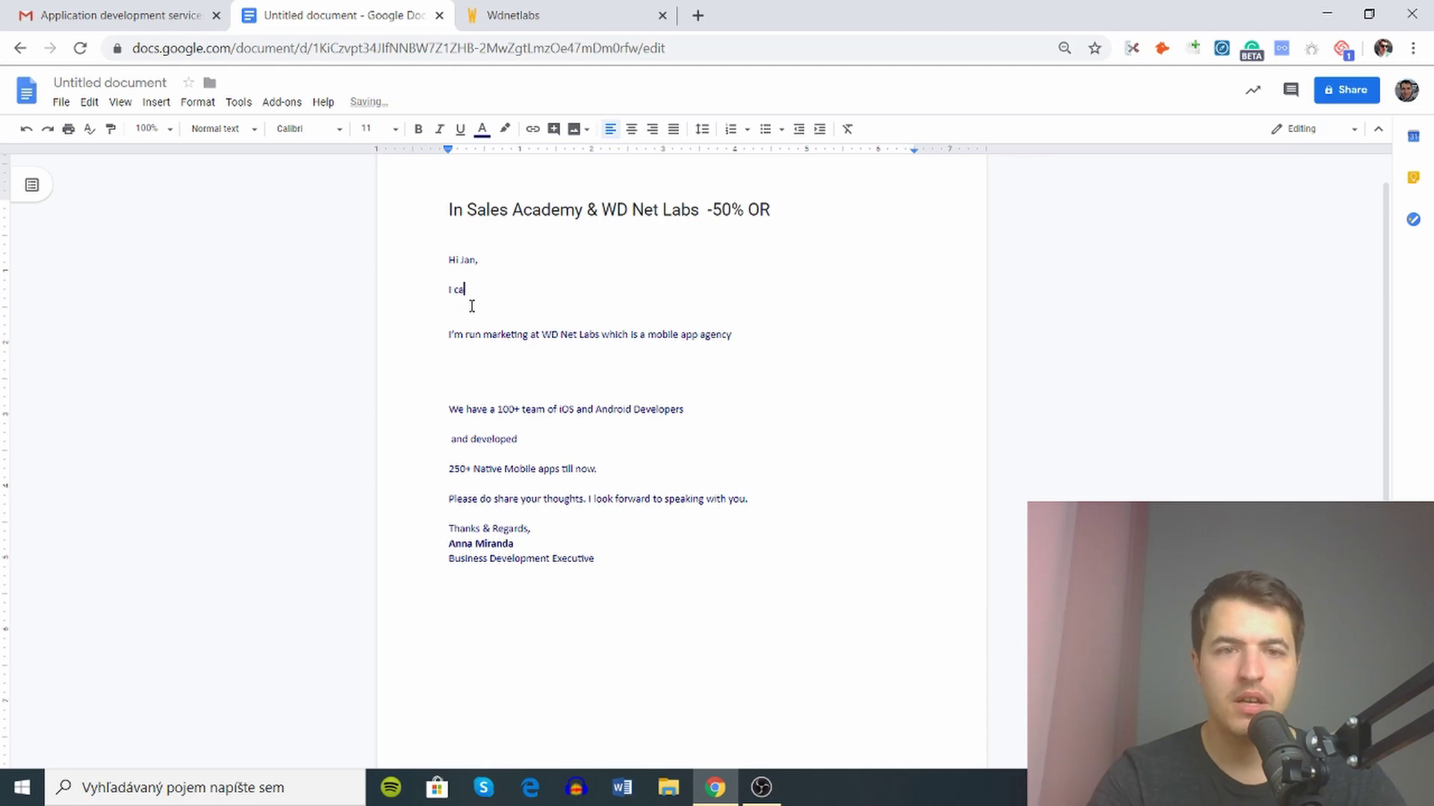
text(me across In )
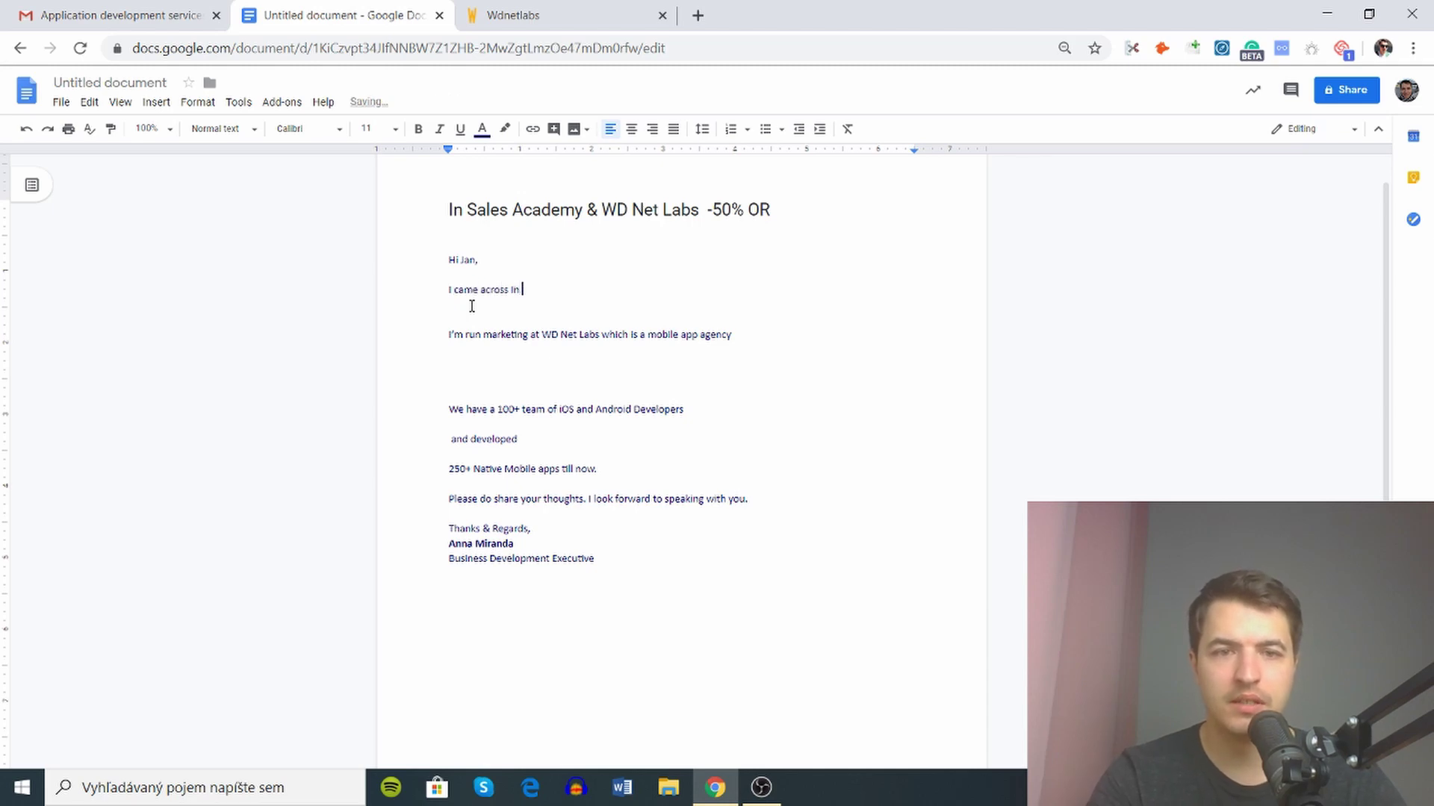
text(Sales Academy )
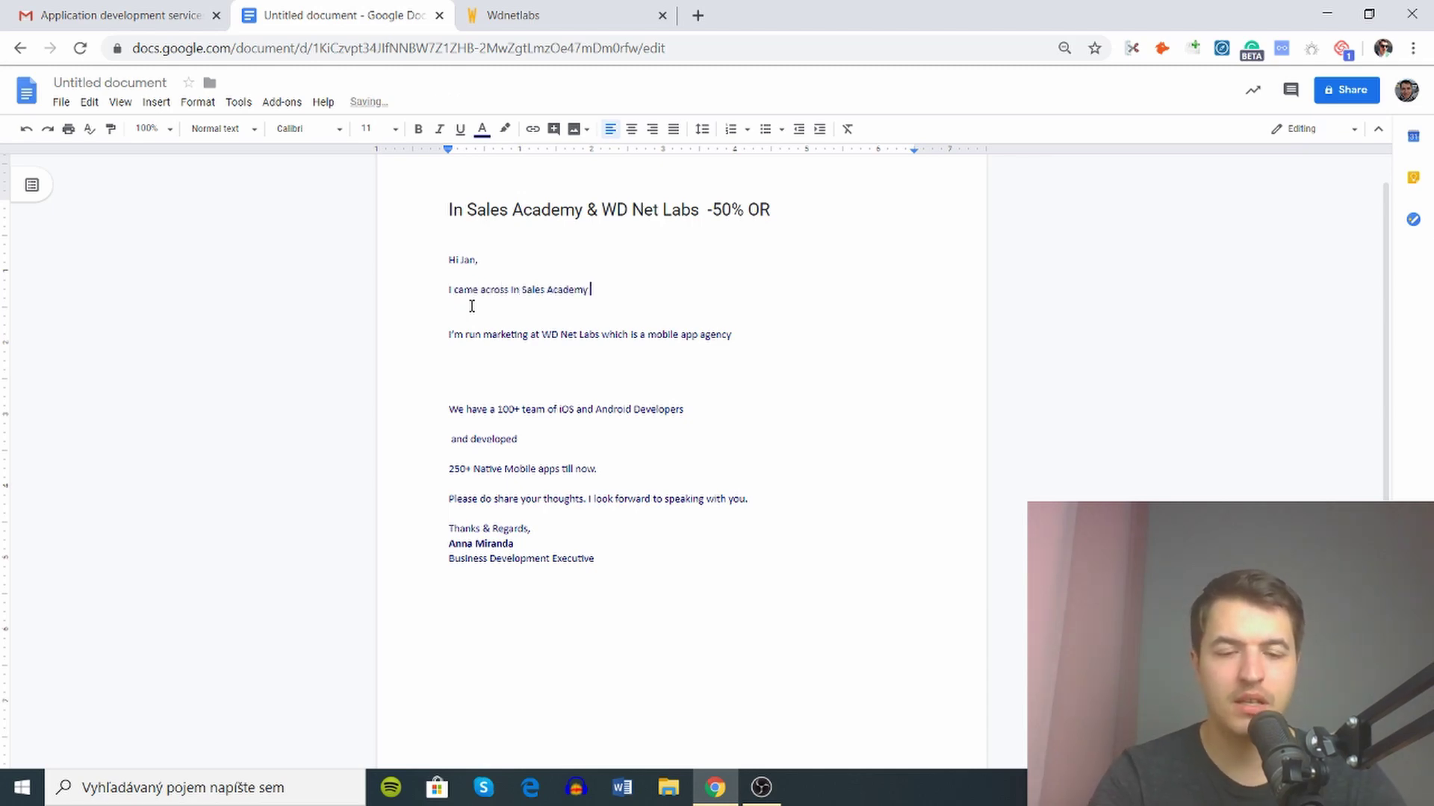
text(on Clutch, and)
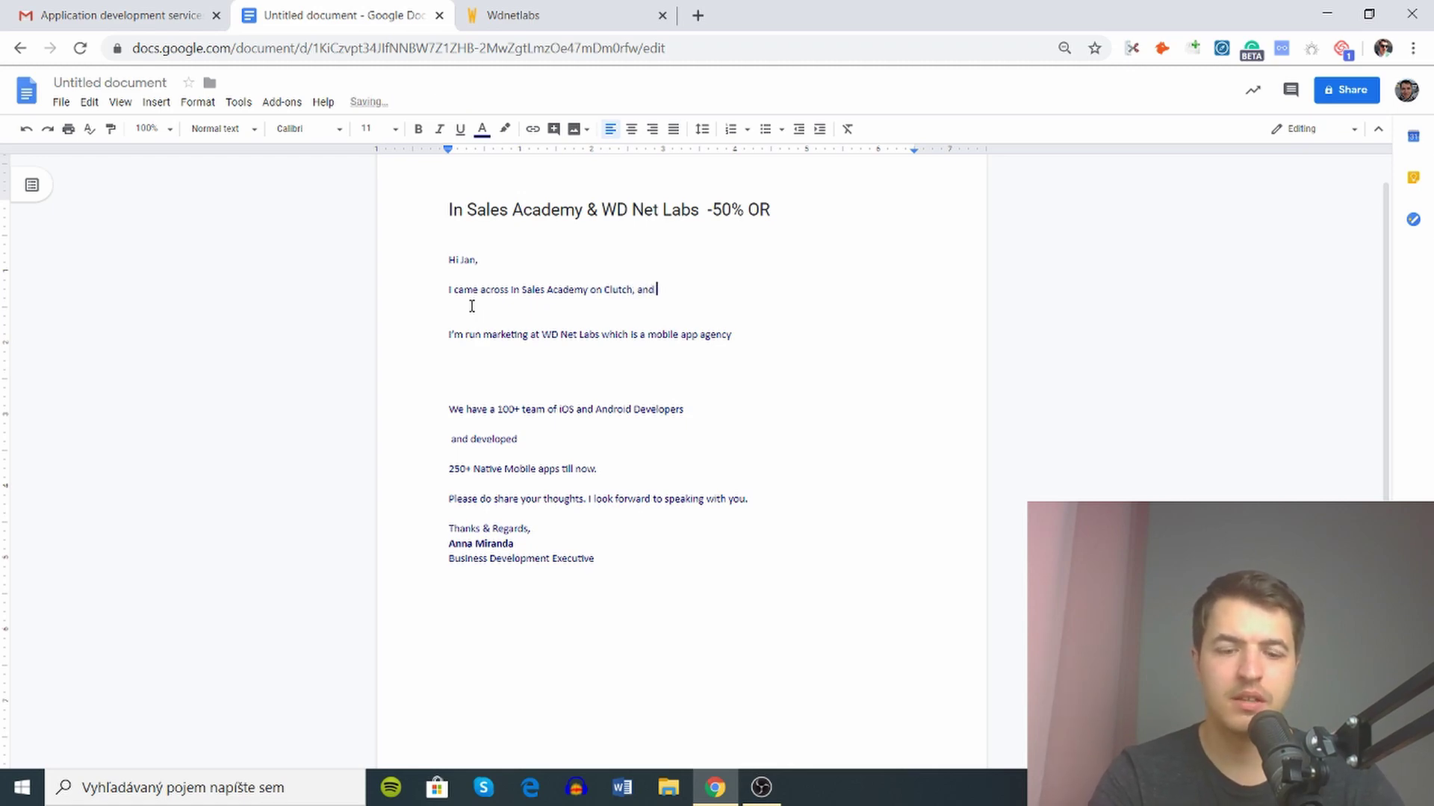
text(I noticed that you help software companies from Europe execute and optimize various B2B marketing campaigns.)
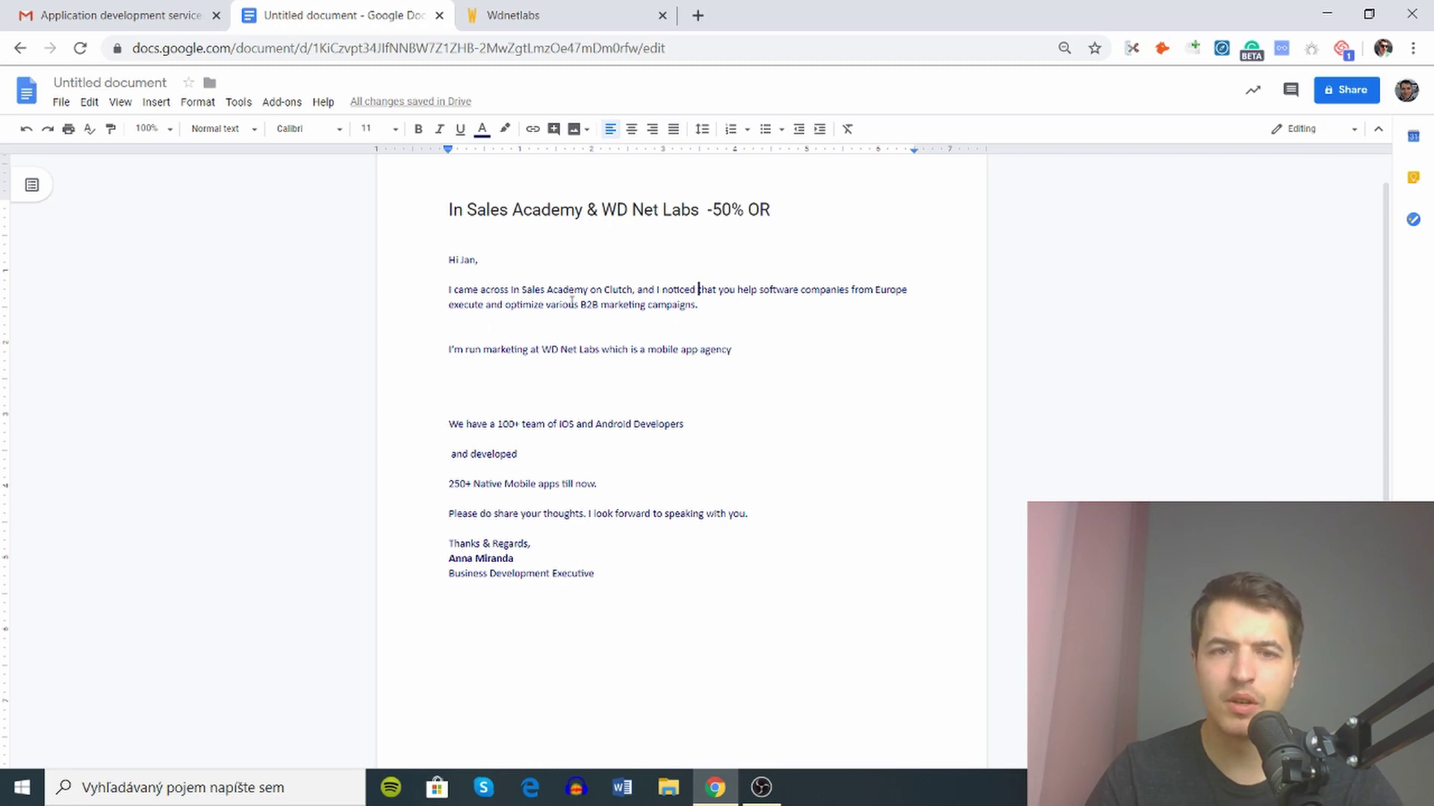
click(712, 306)
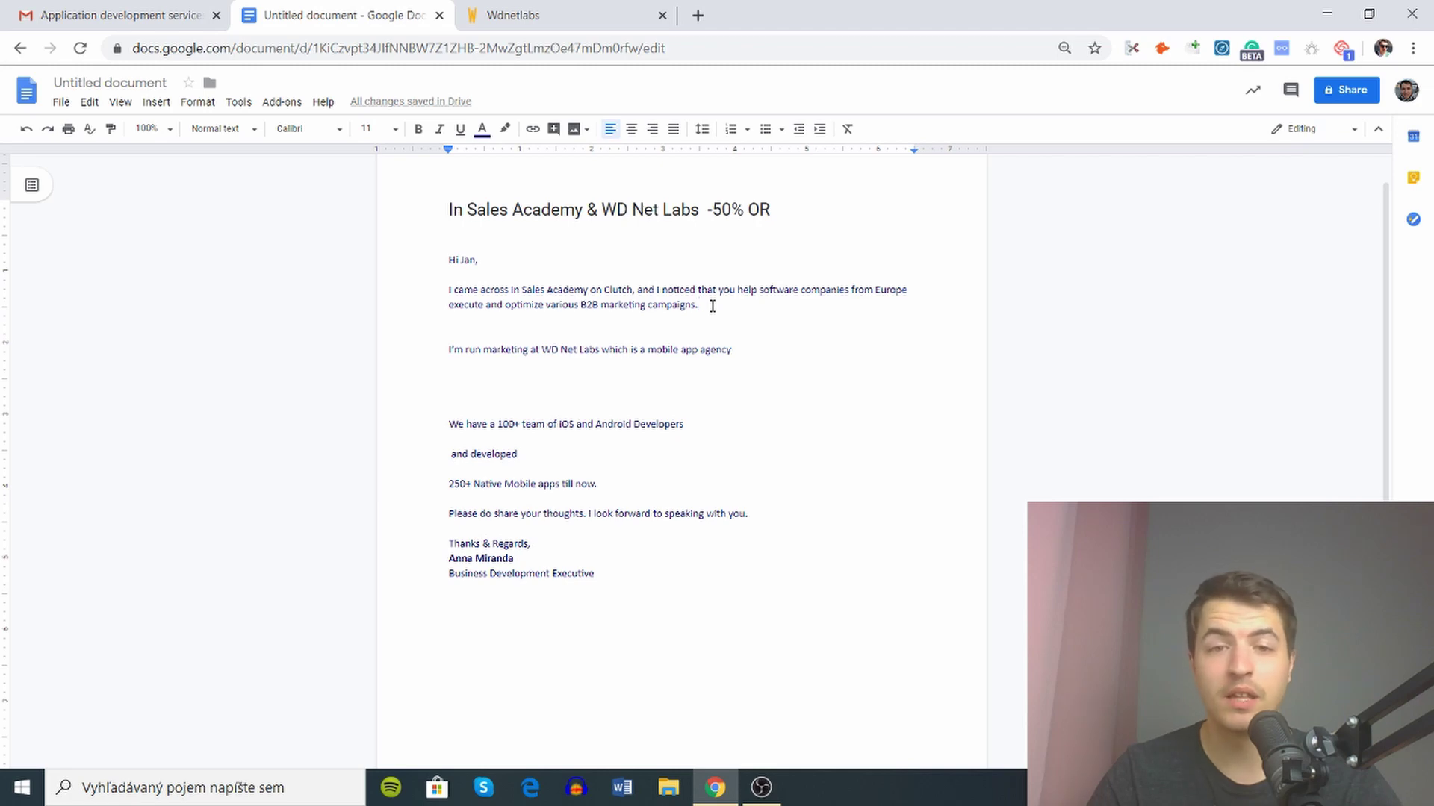
key(Delete)
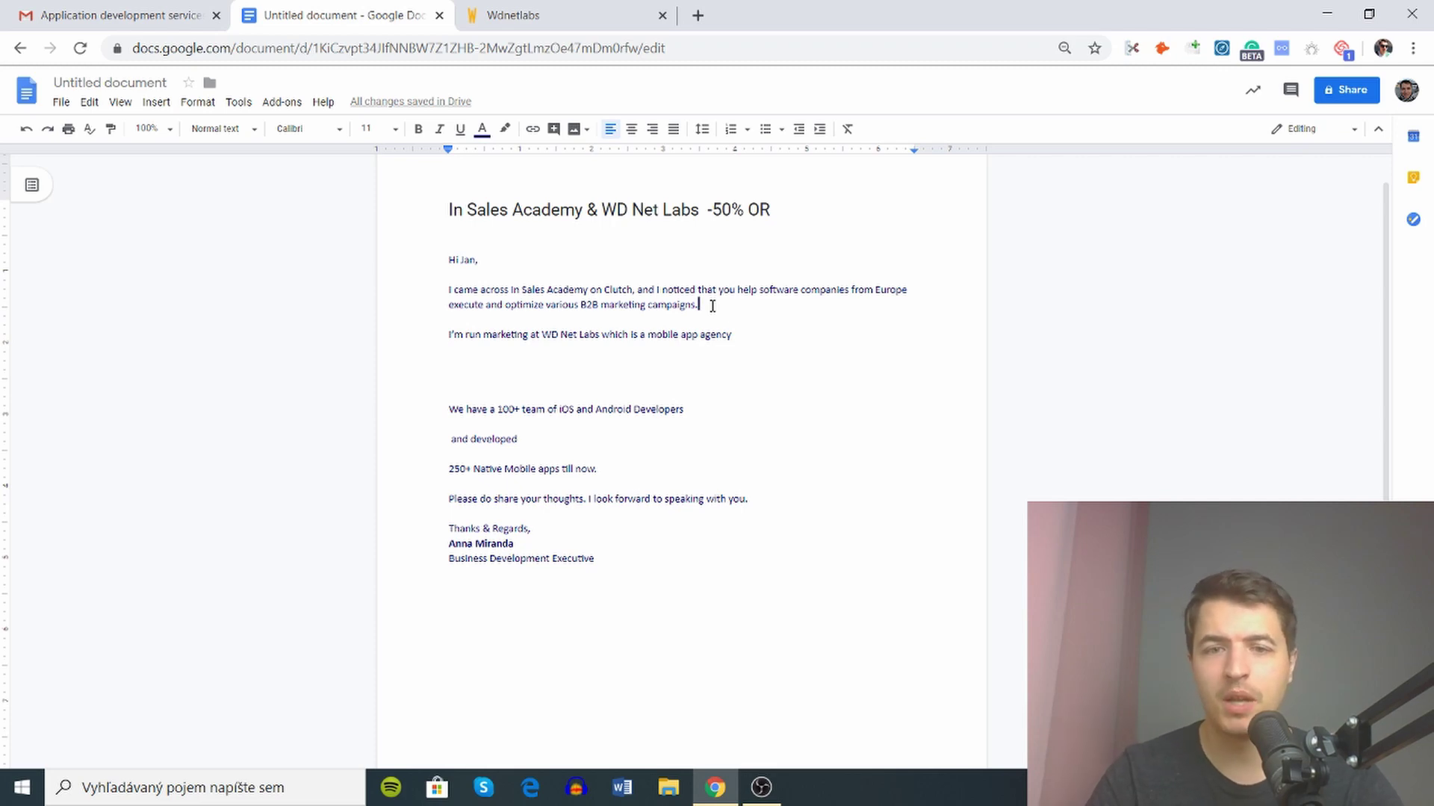
Remove the trailing space after 'agency' and start typing the workflow-software introduction with 'and w'
drag(768, 329, 769, 342)
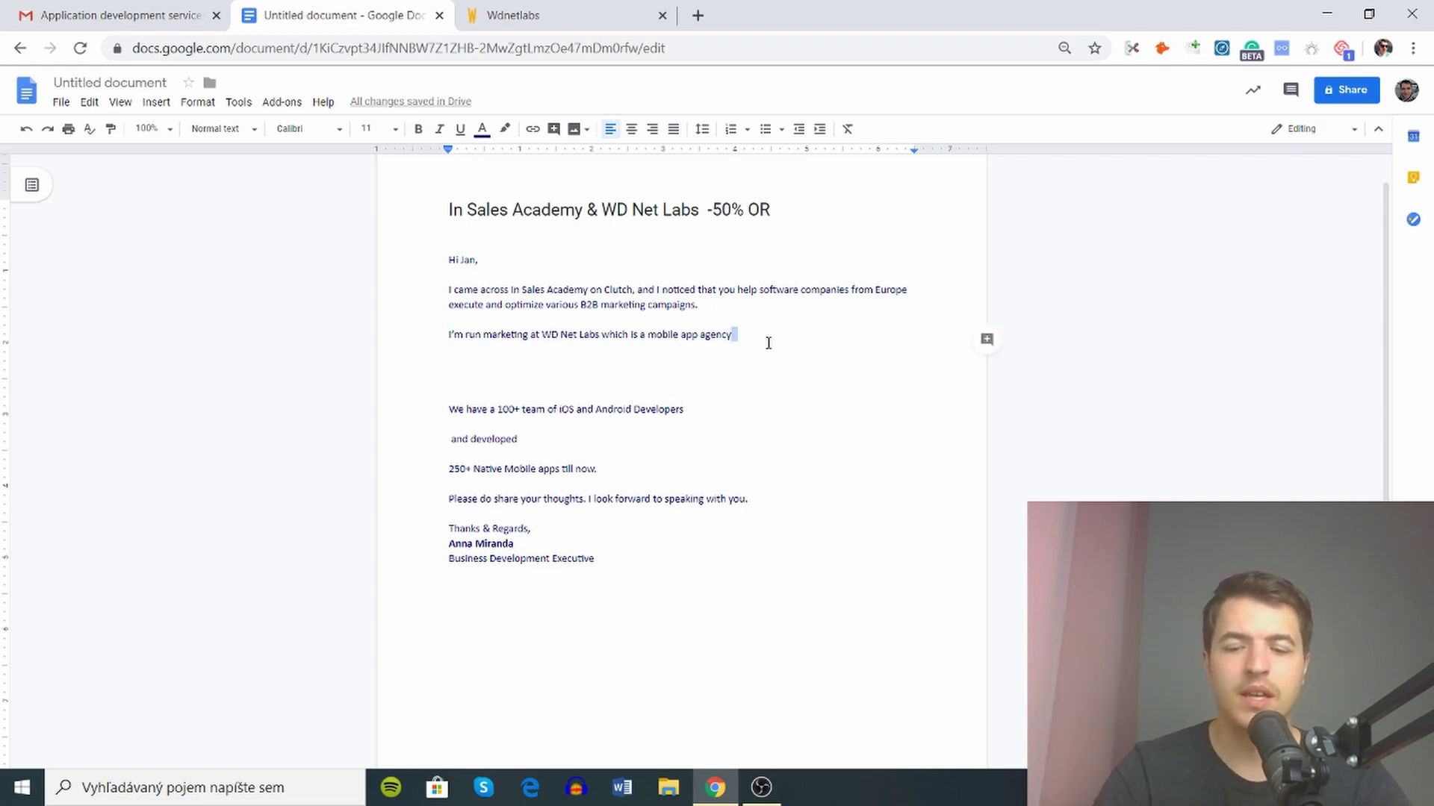
key(BackSpace)
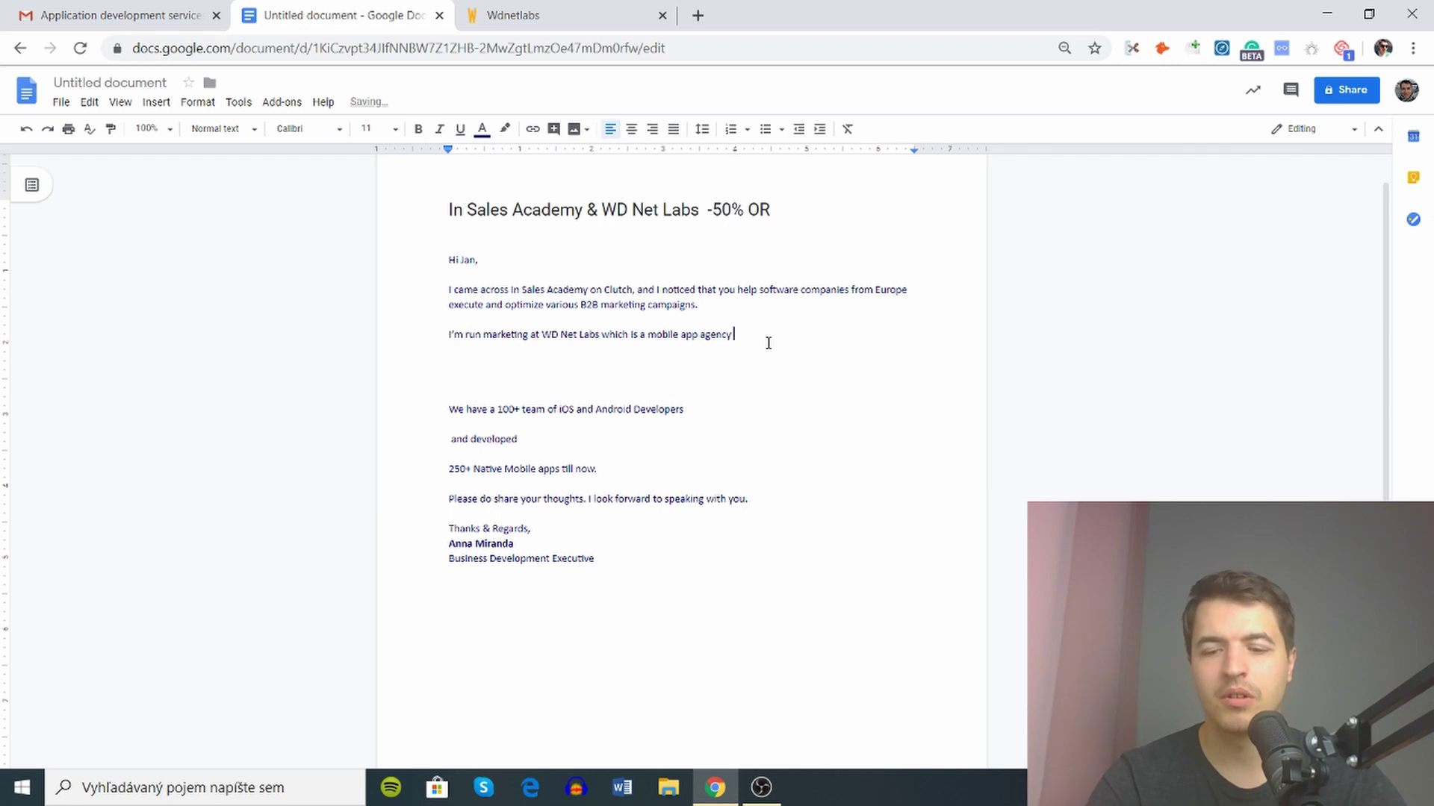
key(Return)
key(BackSpace)
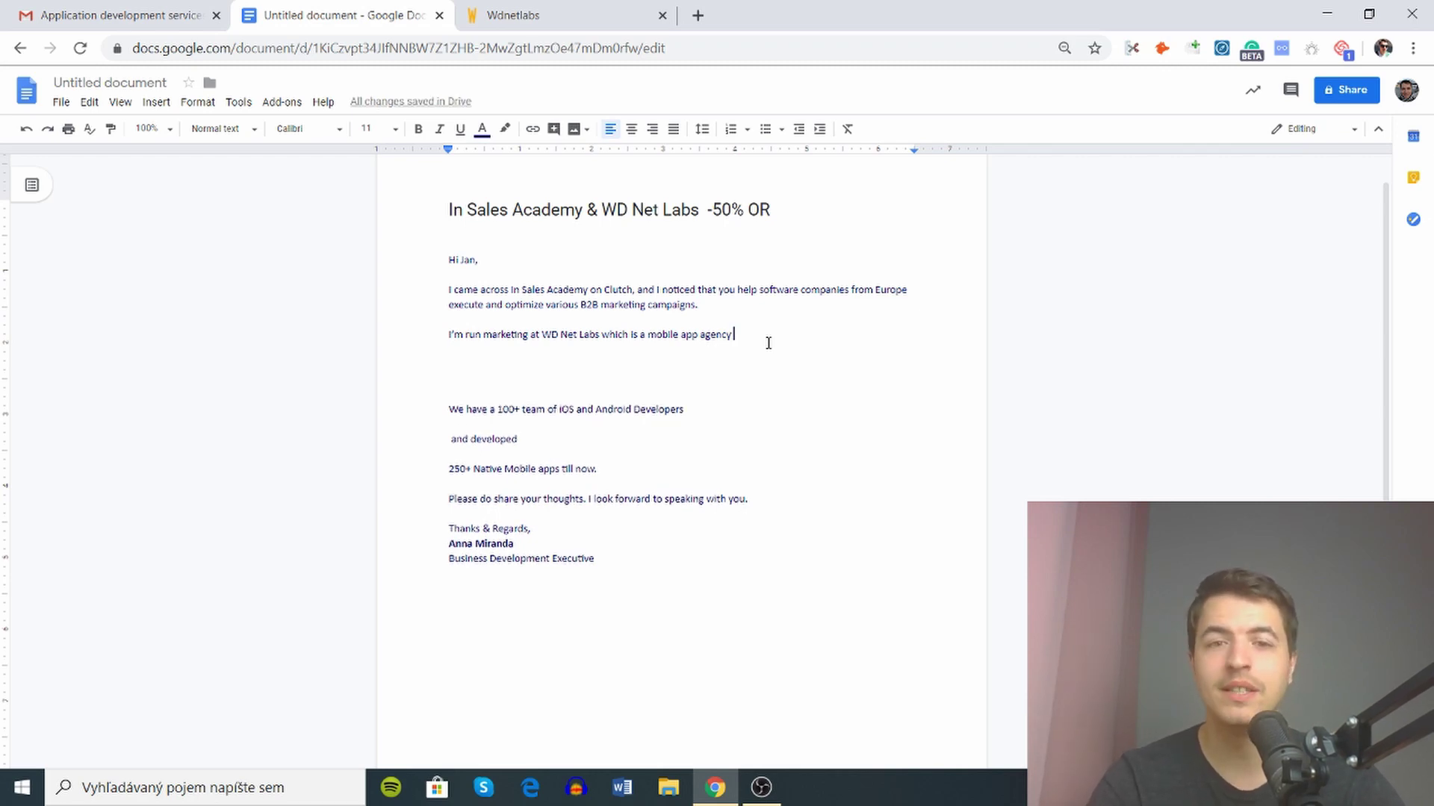
text(and w)
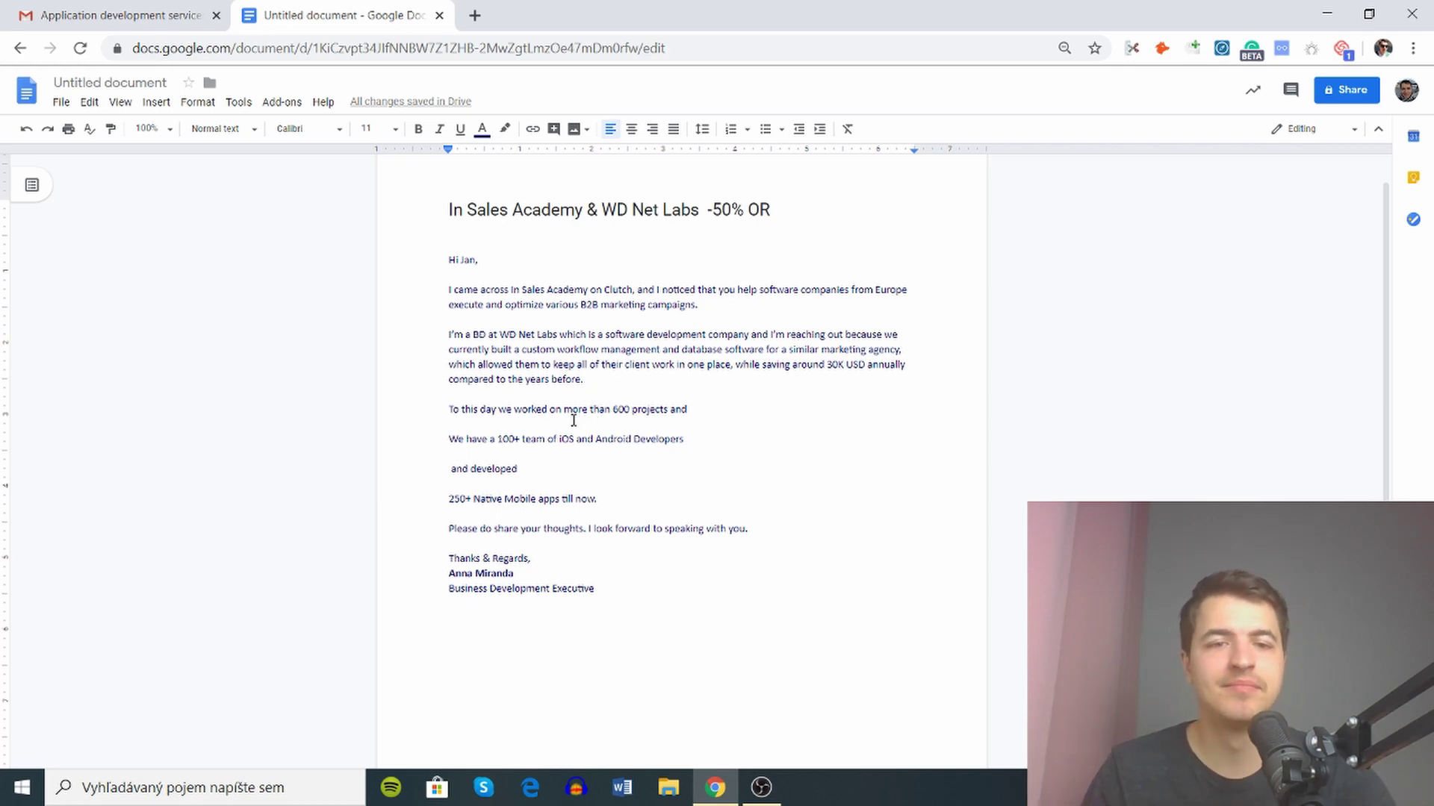
Start the 'I was wonde…' meeting sentence, add 'quick' before 'meeting', and remove 'this week'
click(699, 409)
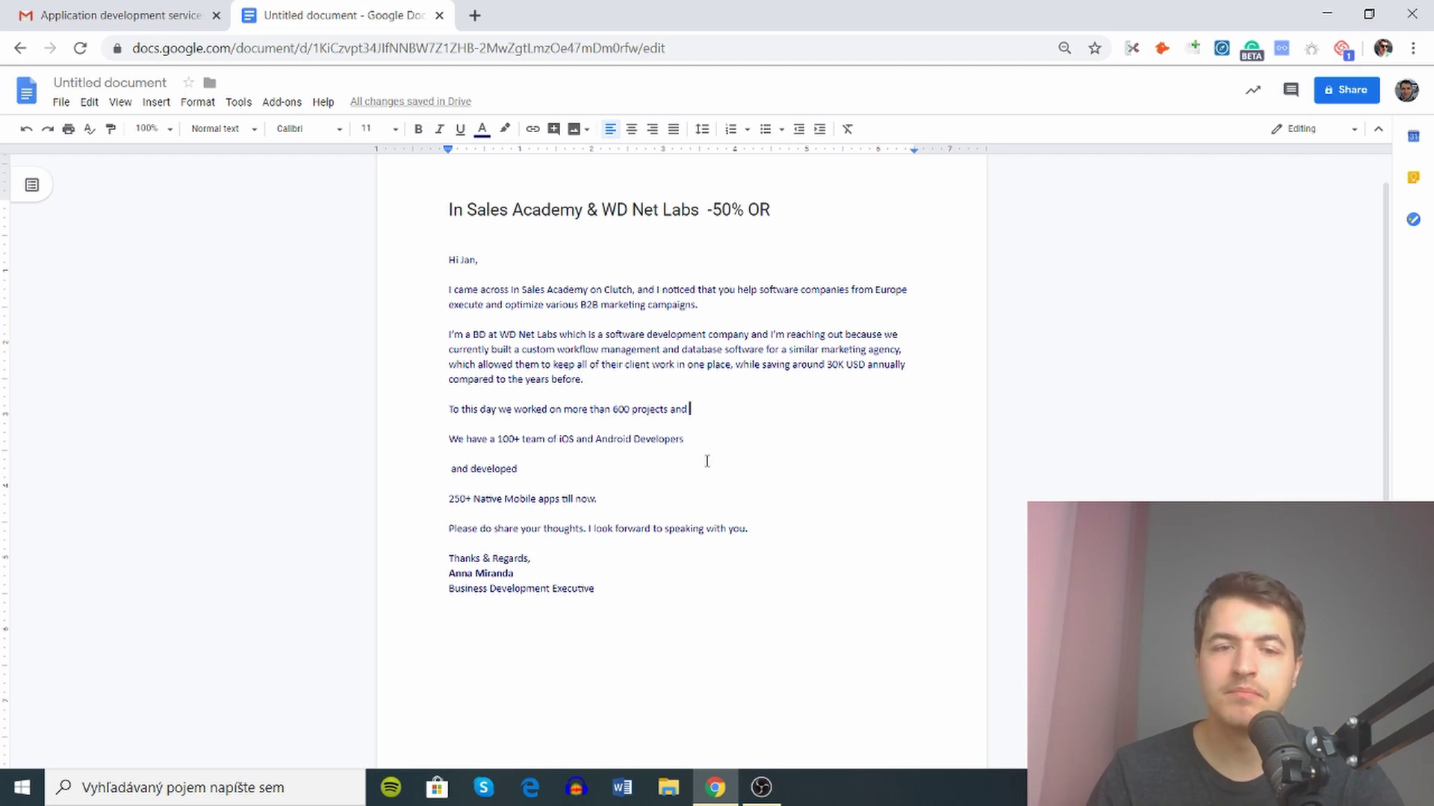
text(I wa)
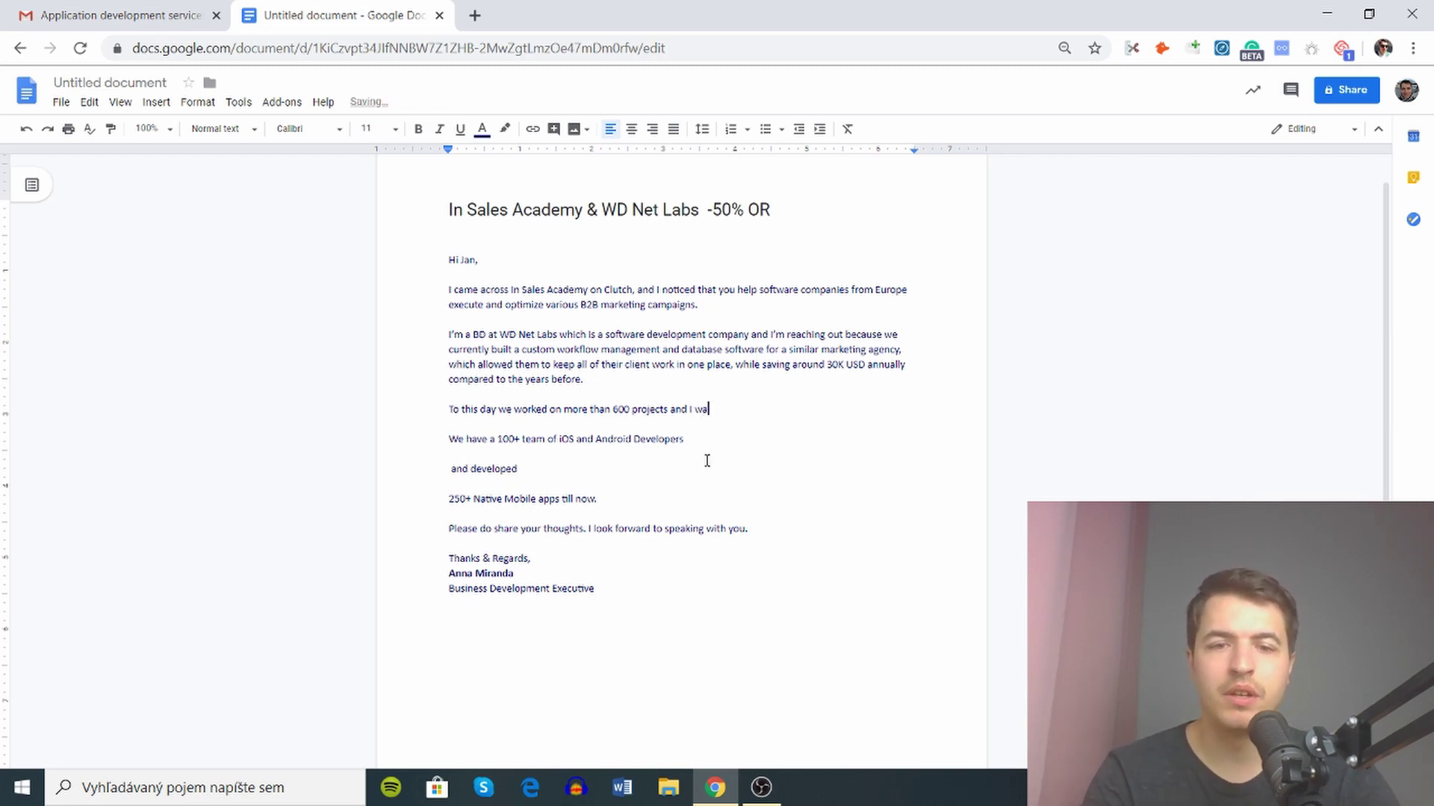
text(s wondering if you’d be up for a meeting with)
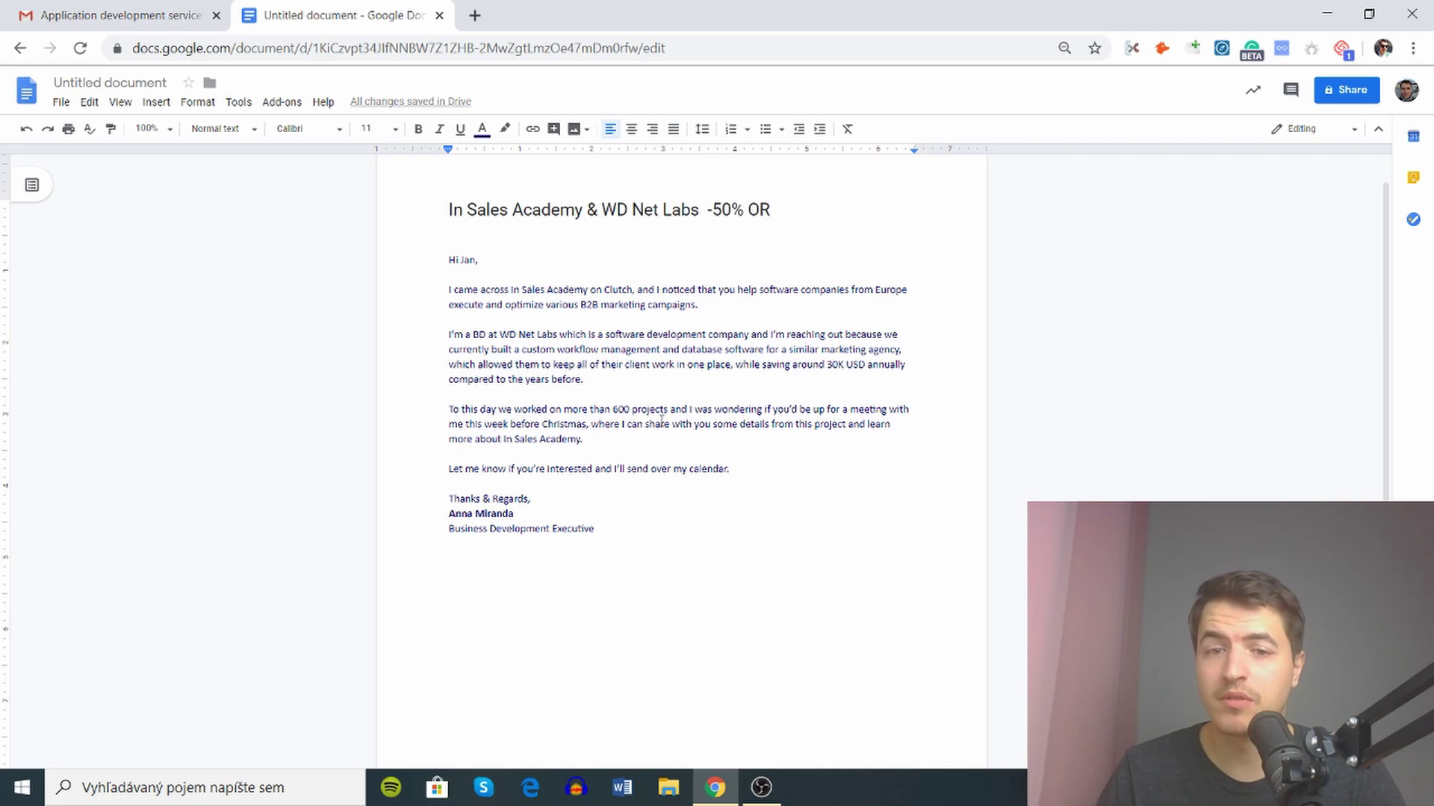
click(849, 409)
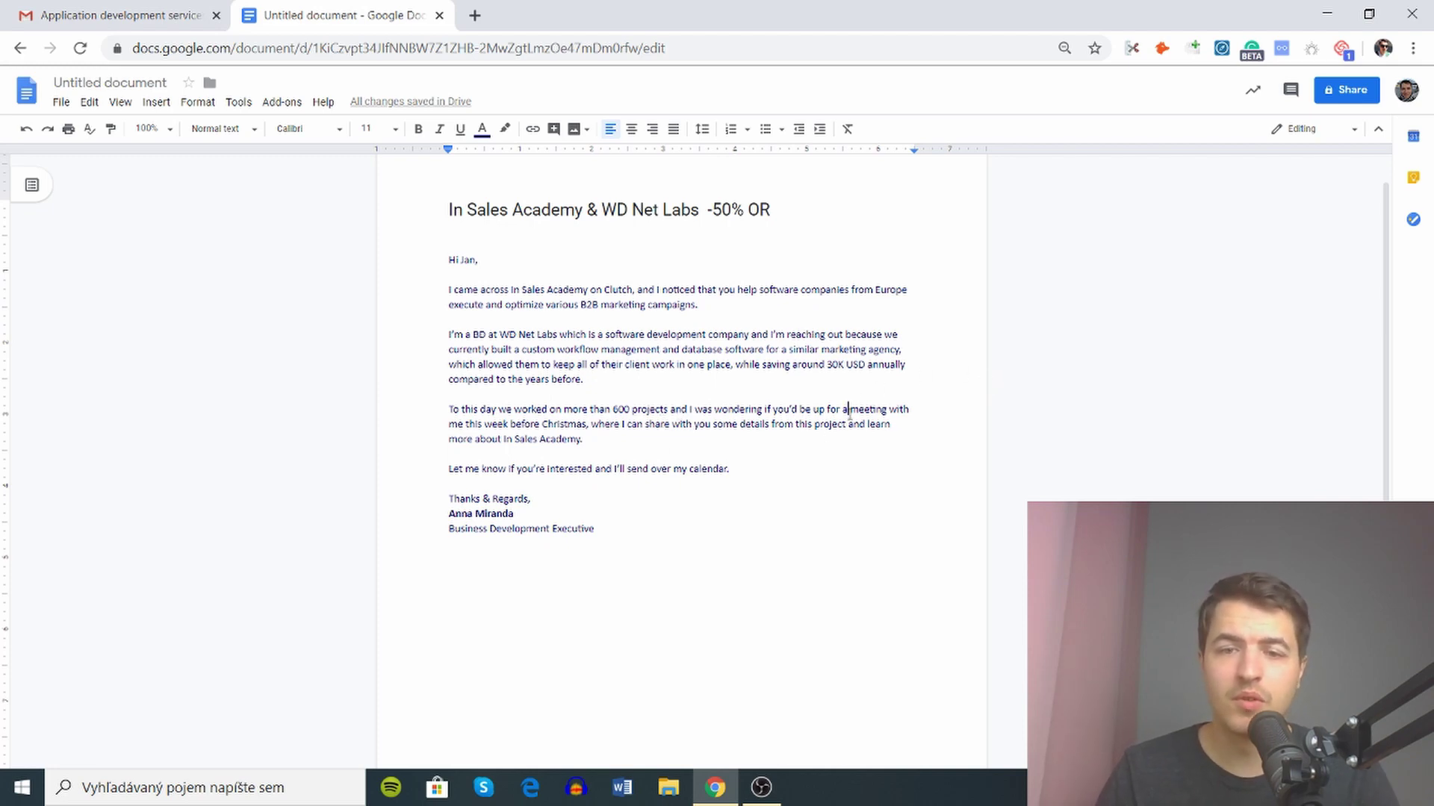
text(quick)
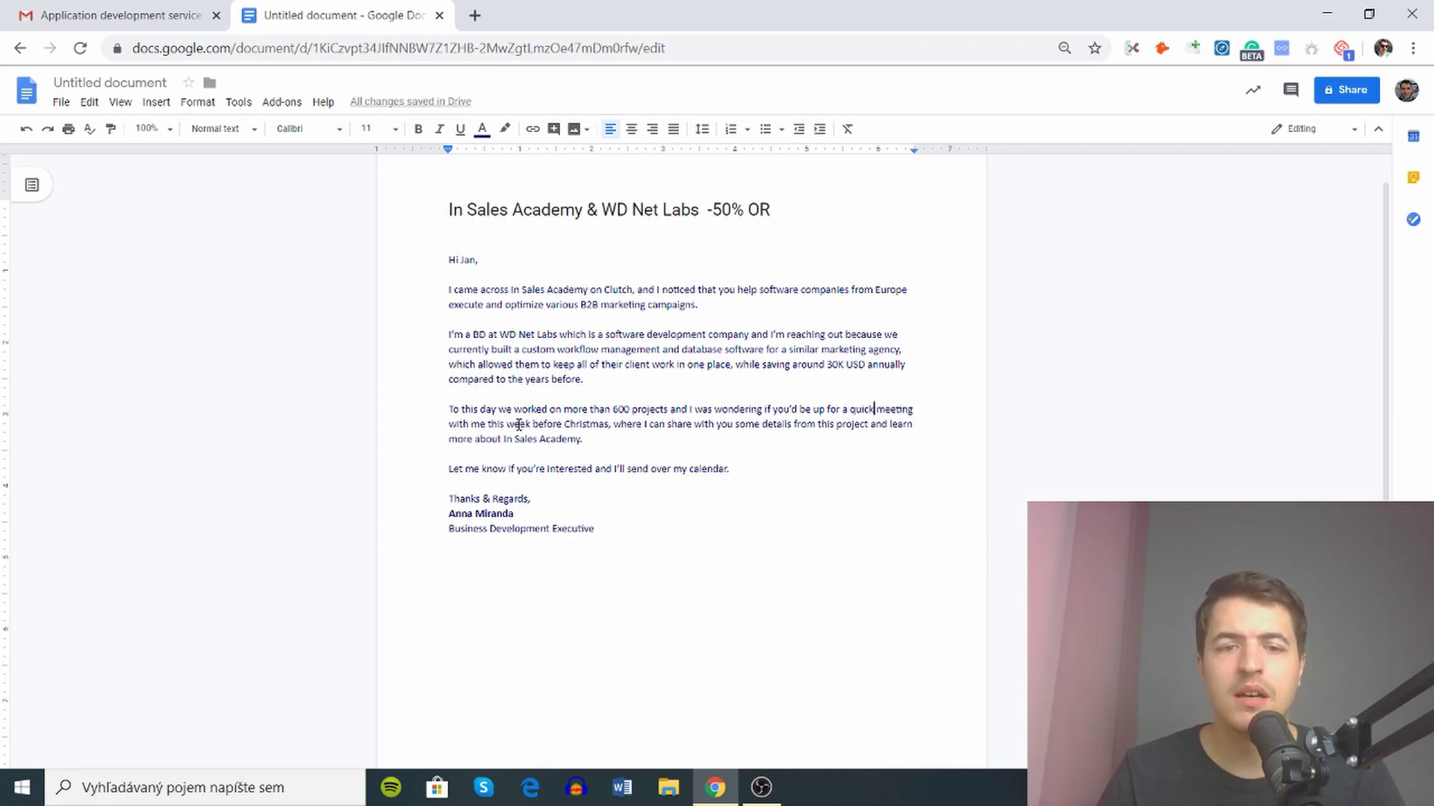
drag(531, 425, 487, 424)
key(BackSpace)
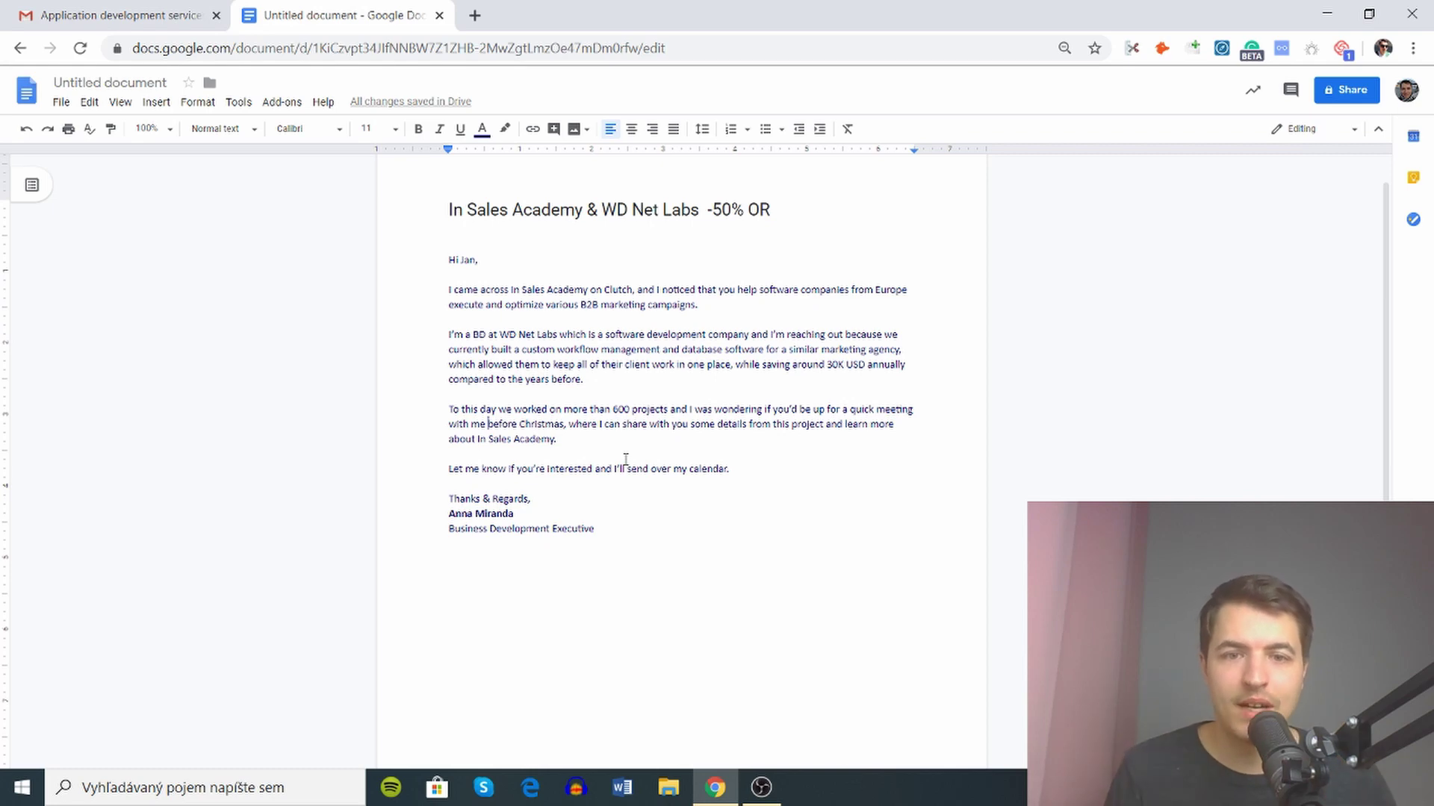
drag(617, 409, 656, 403)
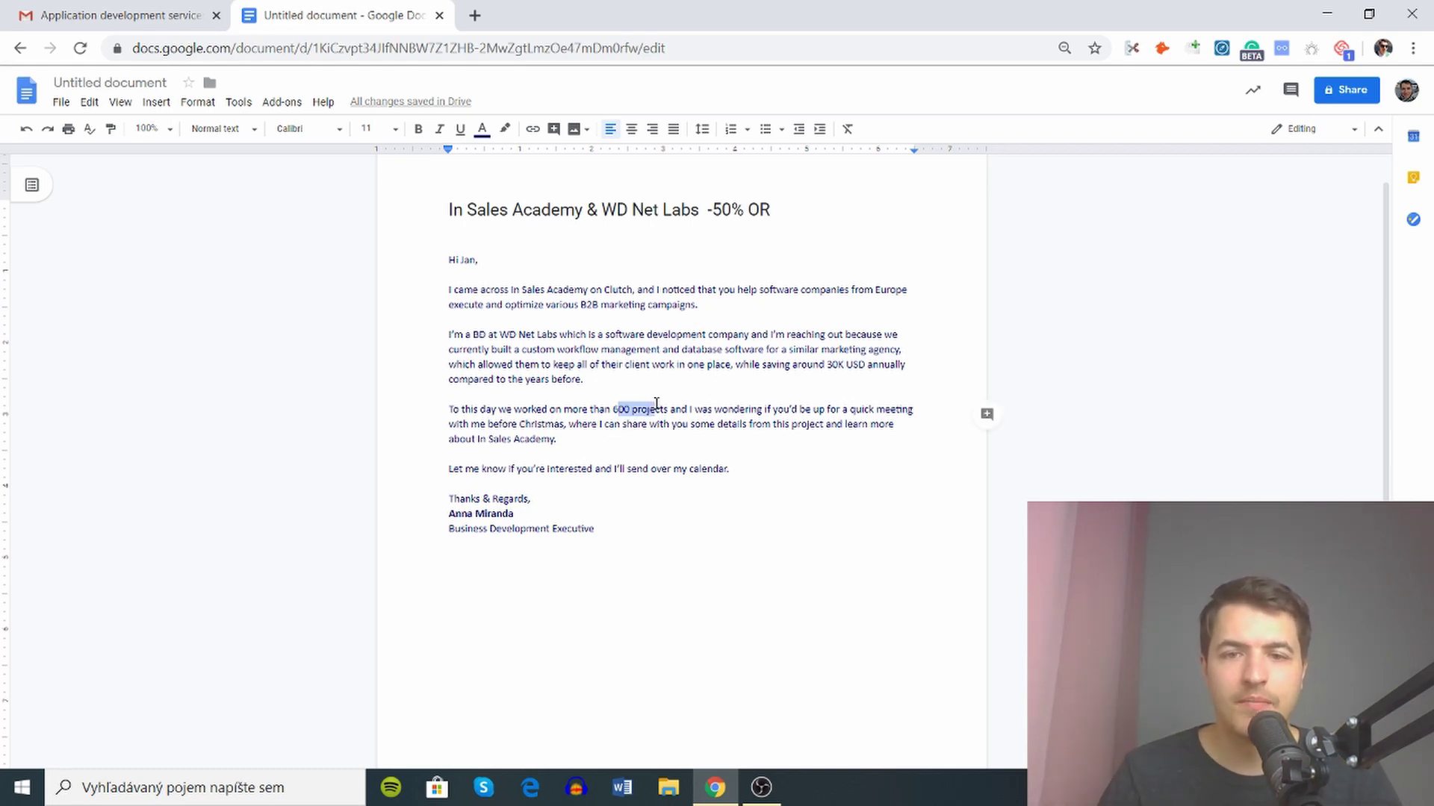
drag(852, 410, 890, 407)
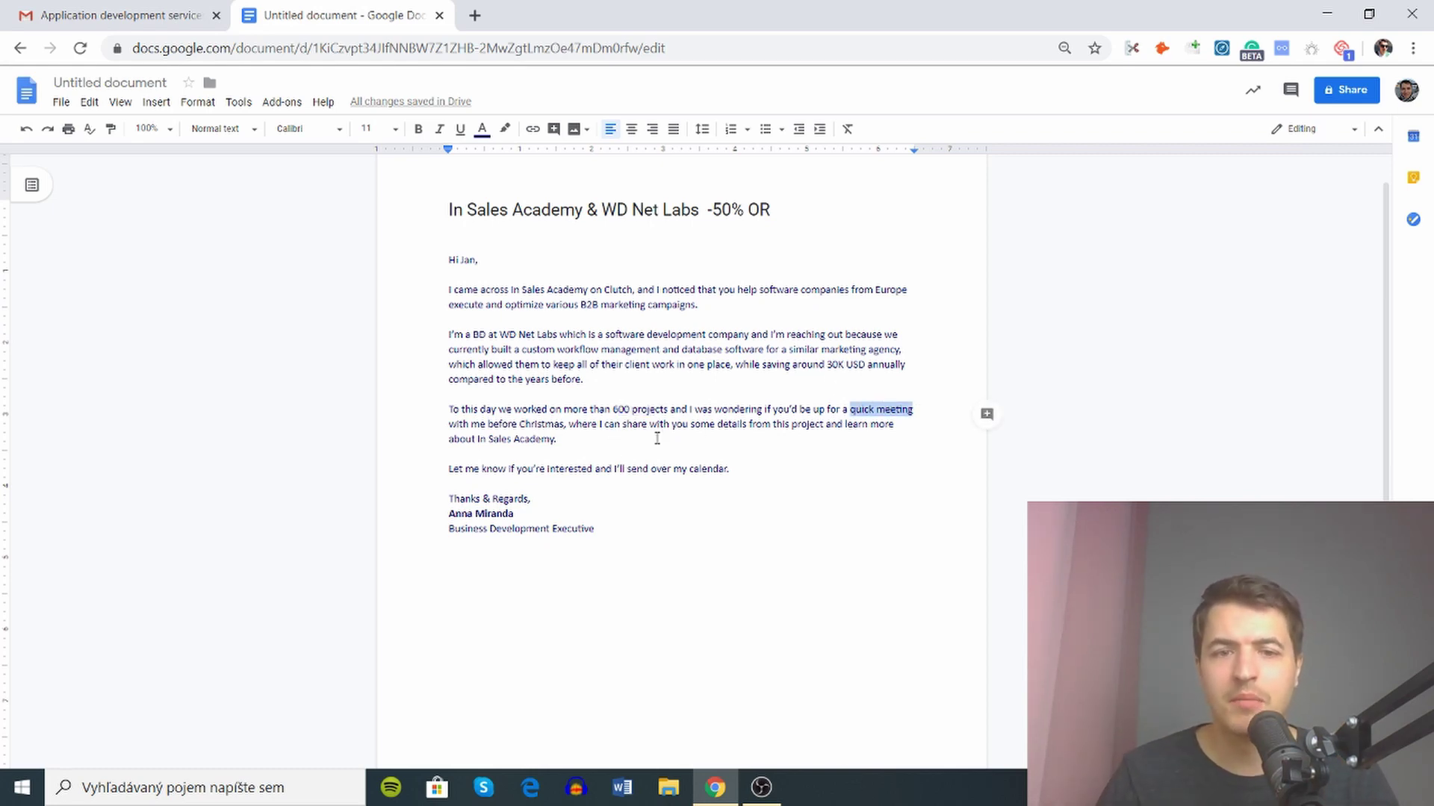
double_click(533, 425)
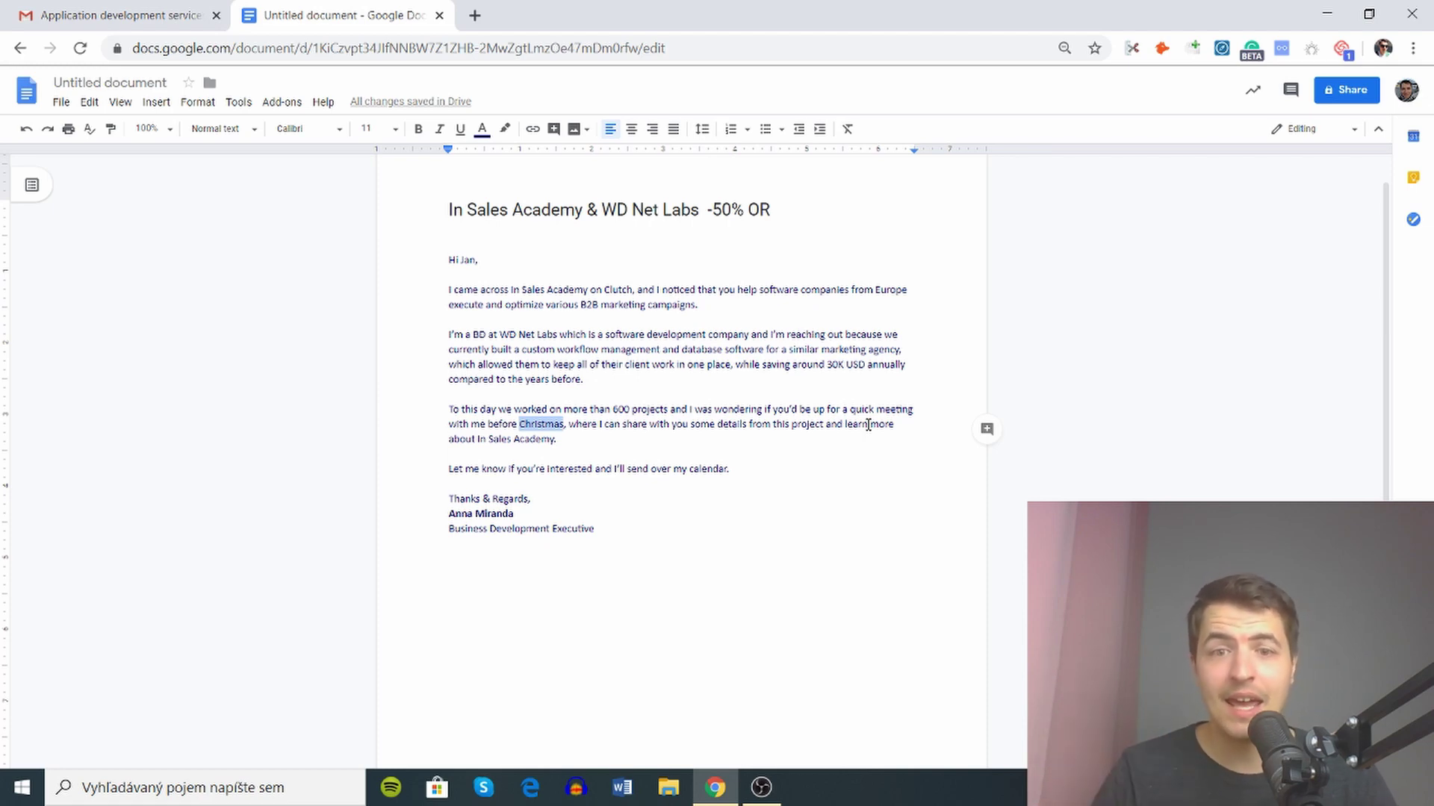
click(598, 376)
triple_click(597, 377)
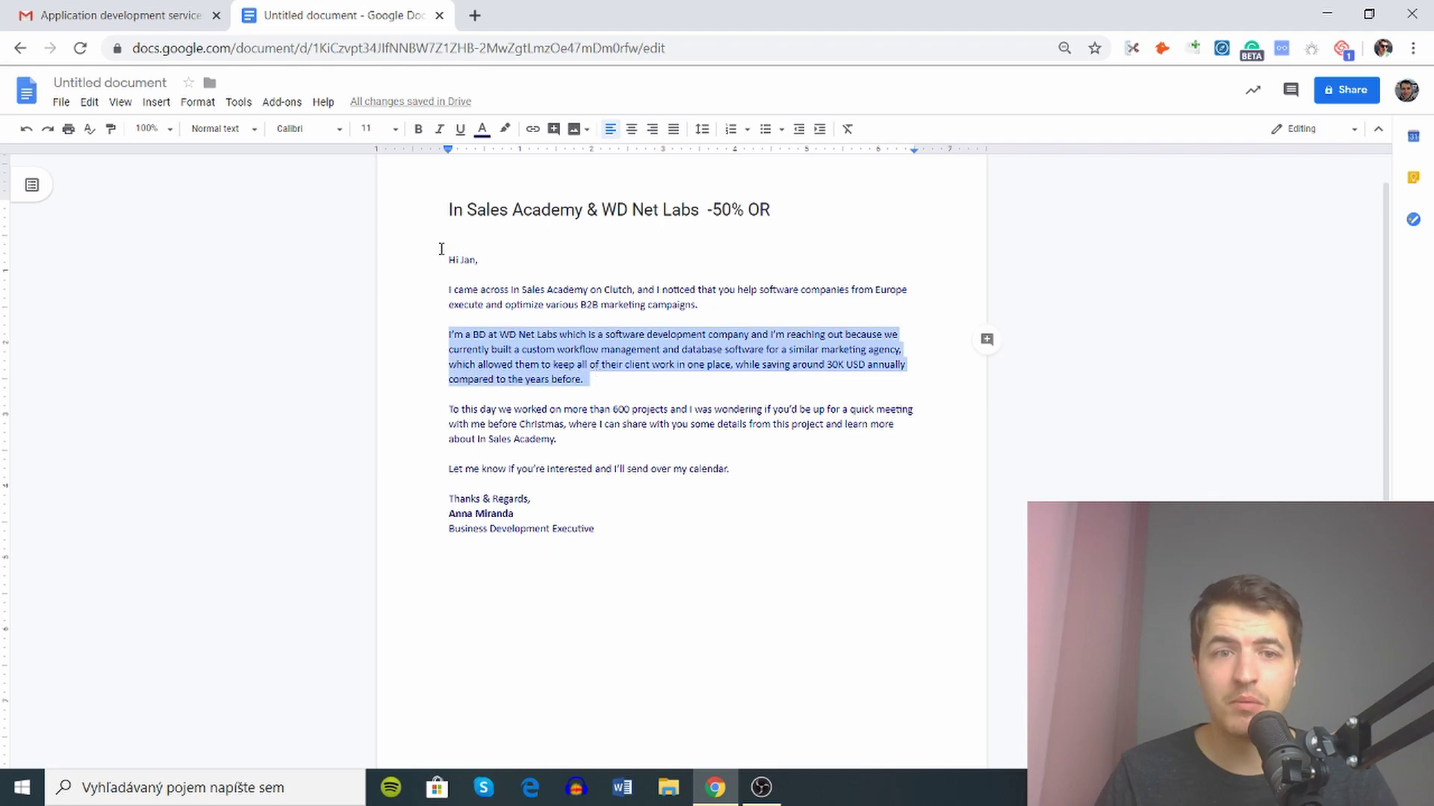
click(423, 130)
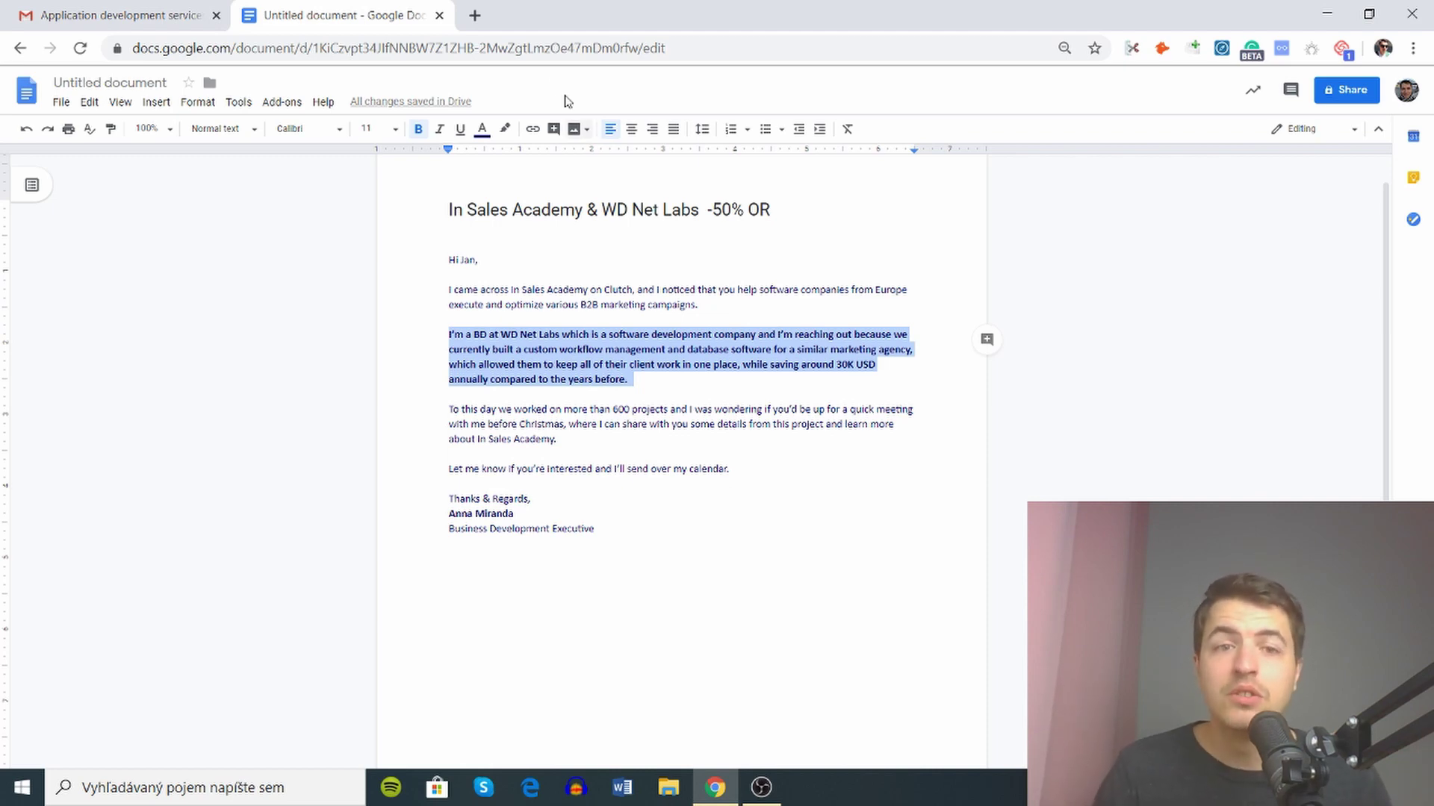
click(418, 128)
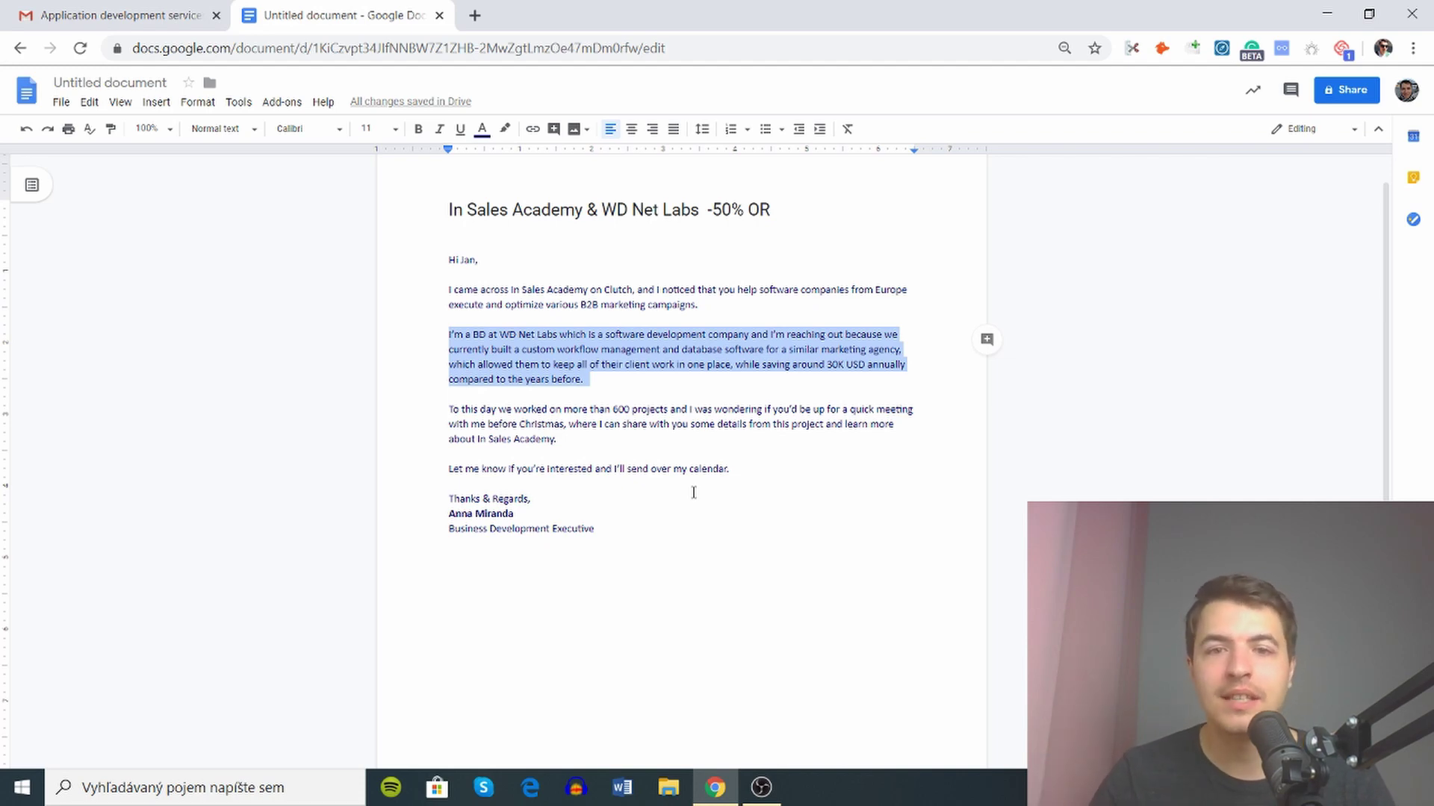
Bold the opening 'I came across…' Clutch paragraph
triple_click(520, 292)
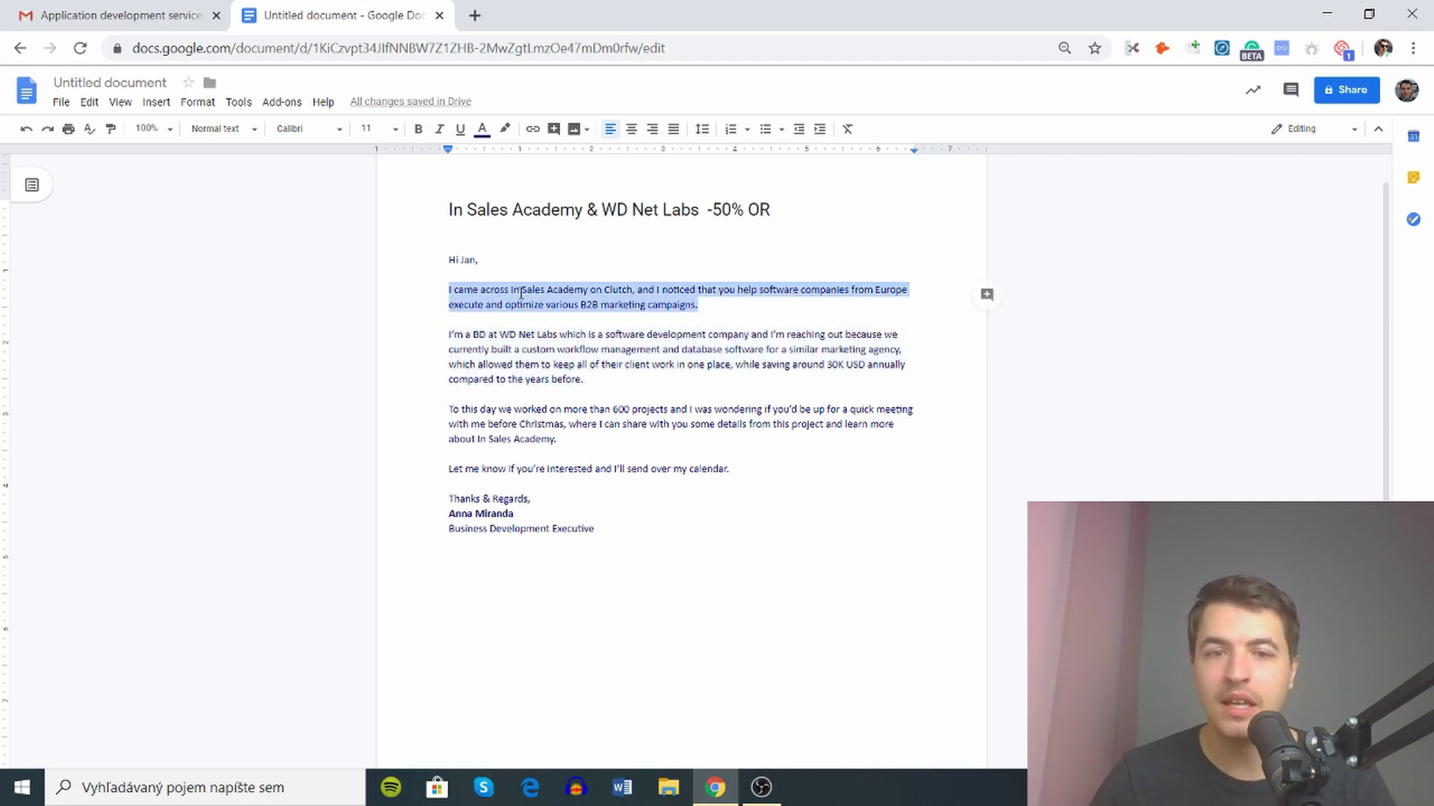
triple_click(542, 338)
triple_click(546, 288)
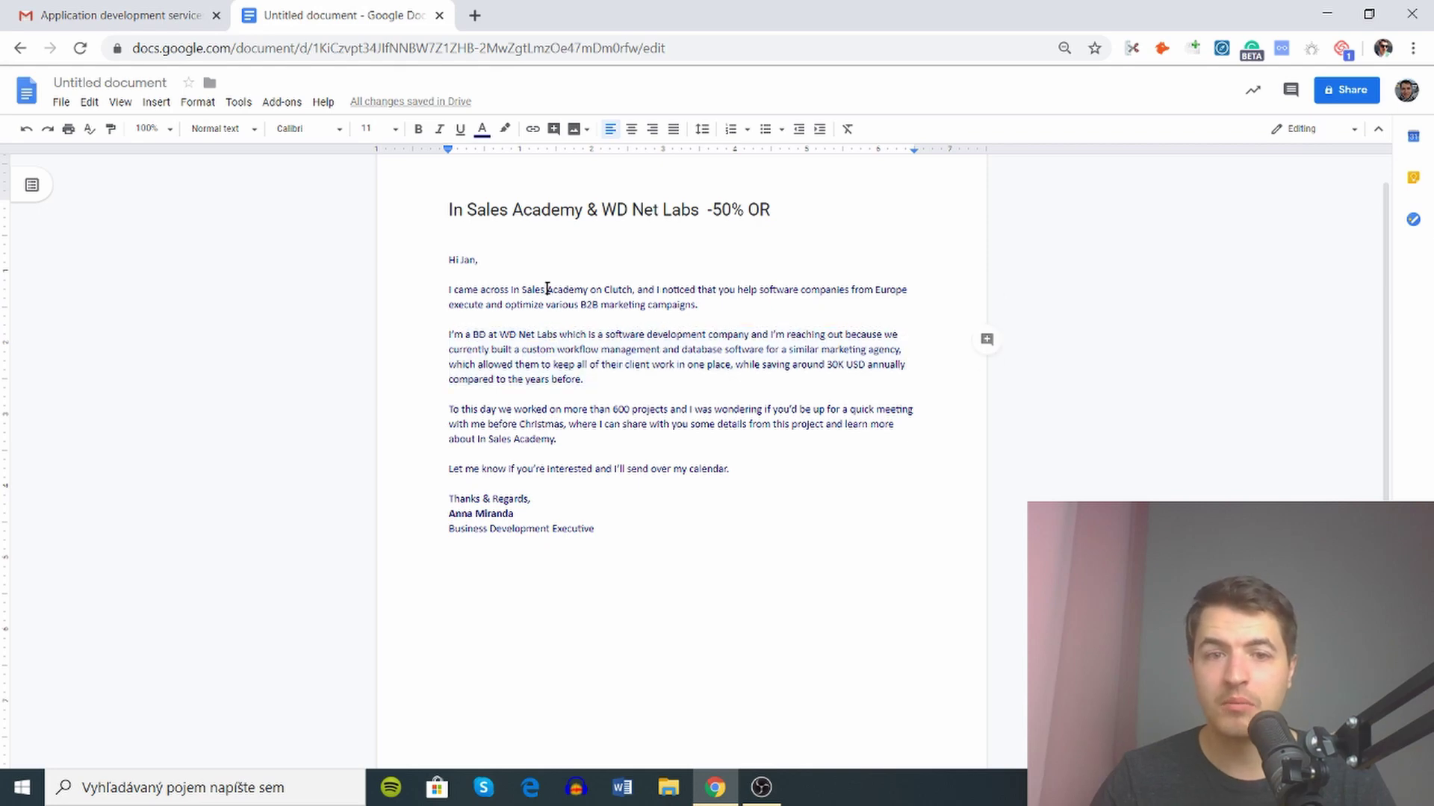
click(419, 129)
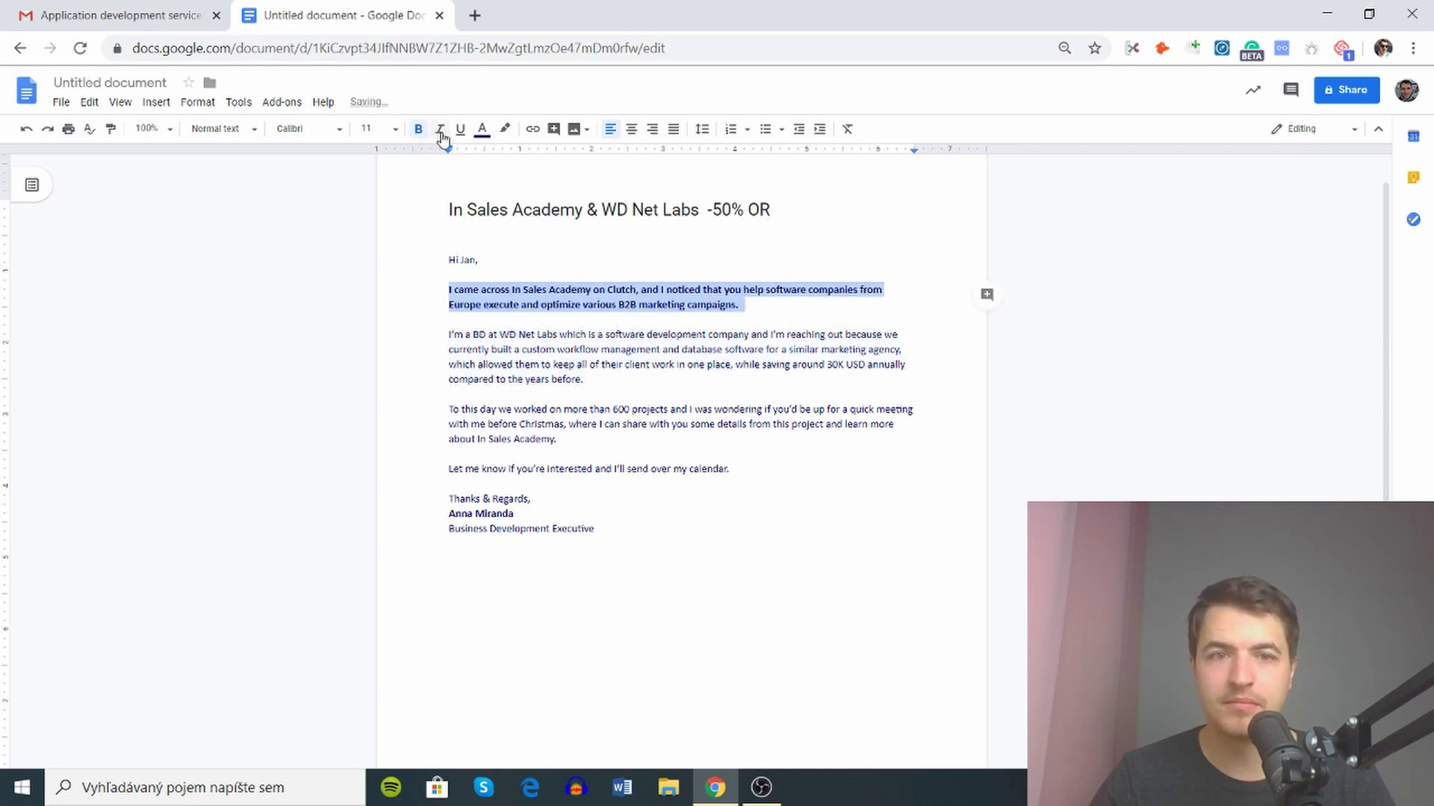
Bold 'In Sales Academy' at the end of the meeting paragraph
triple_click(476, 342)
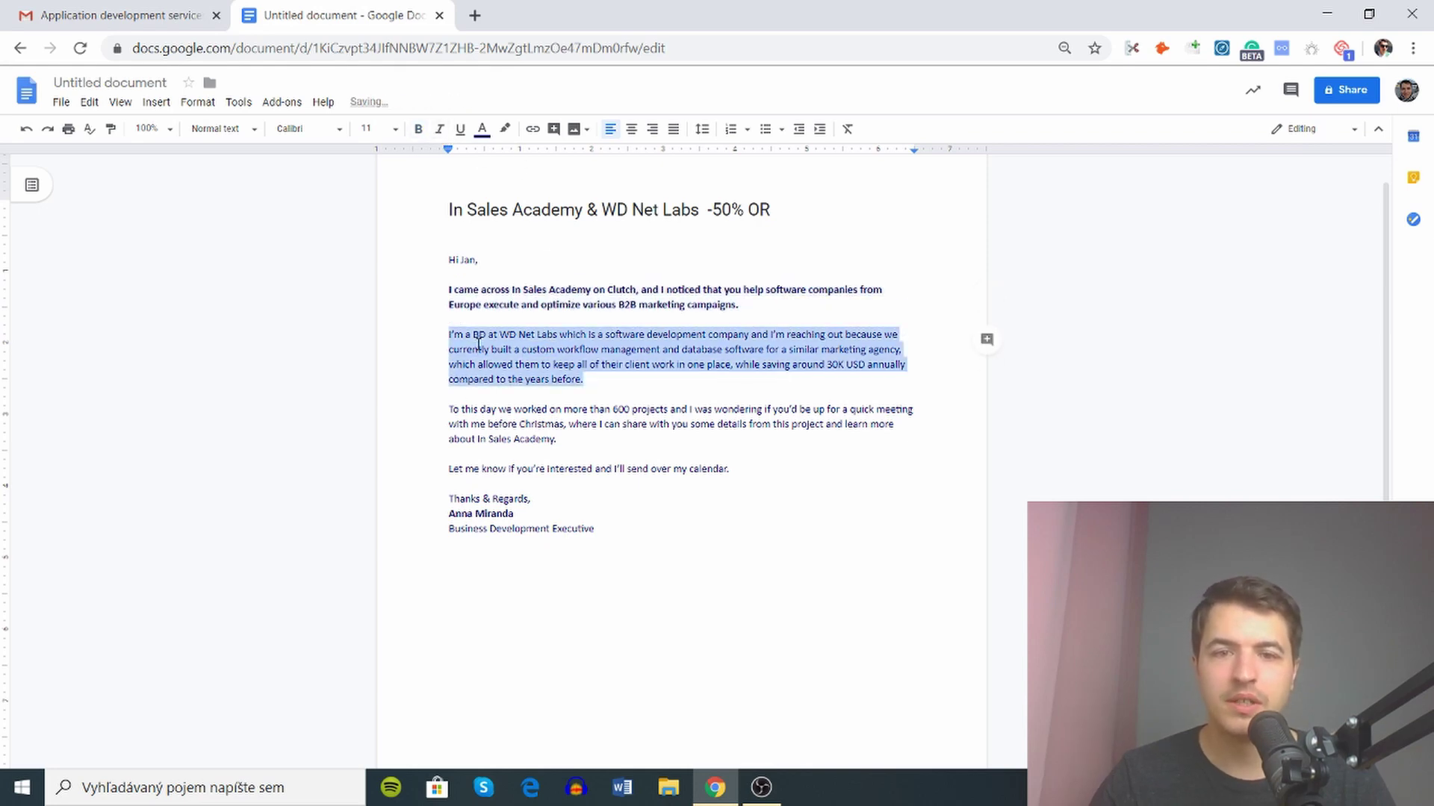
drag(477, 342, 521, 431)
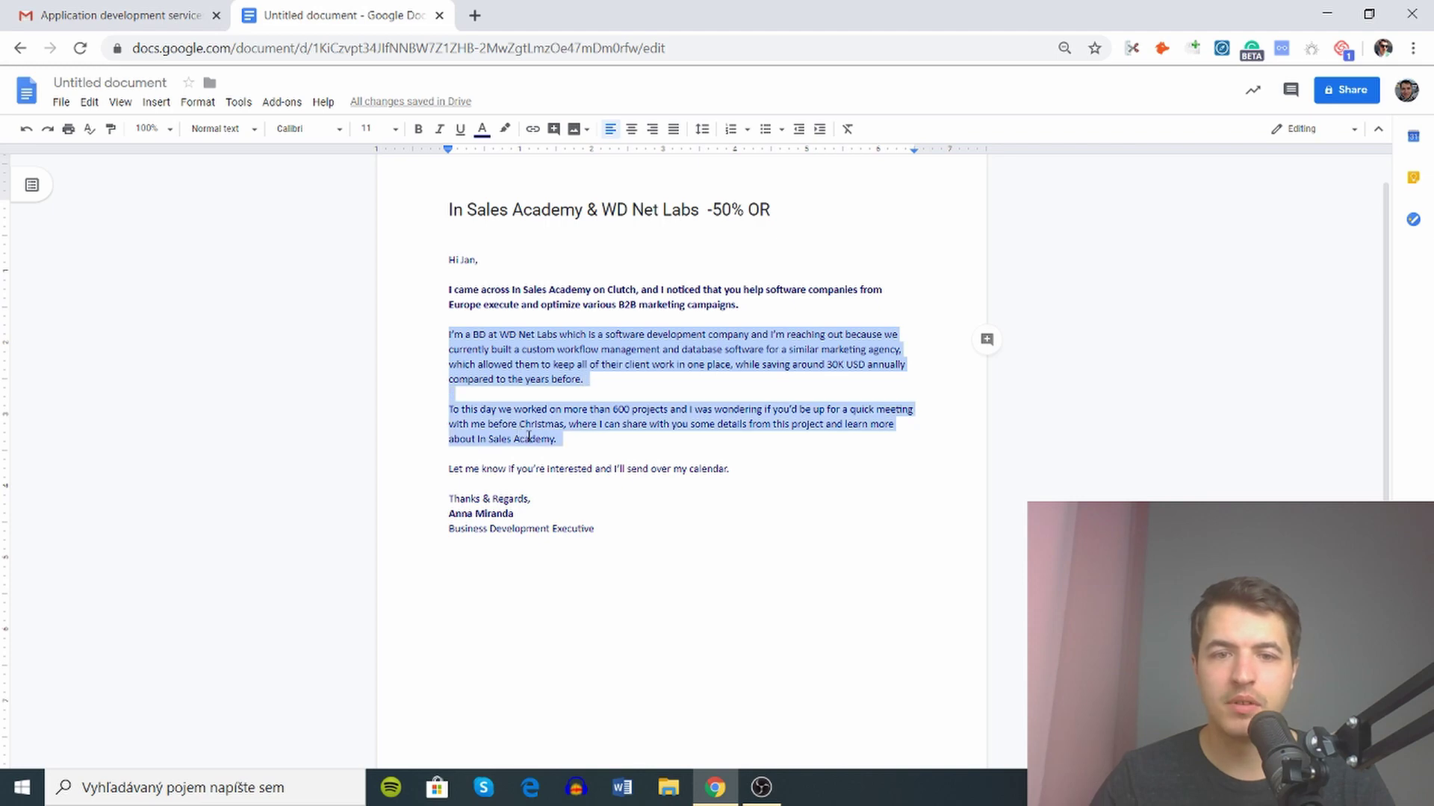
triple_click(529, 436)
click(552, 433)
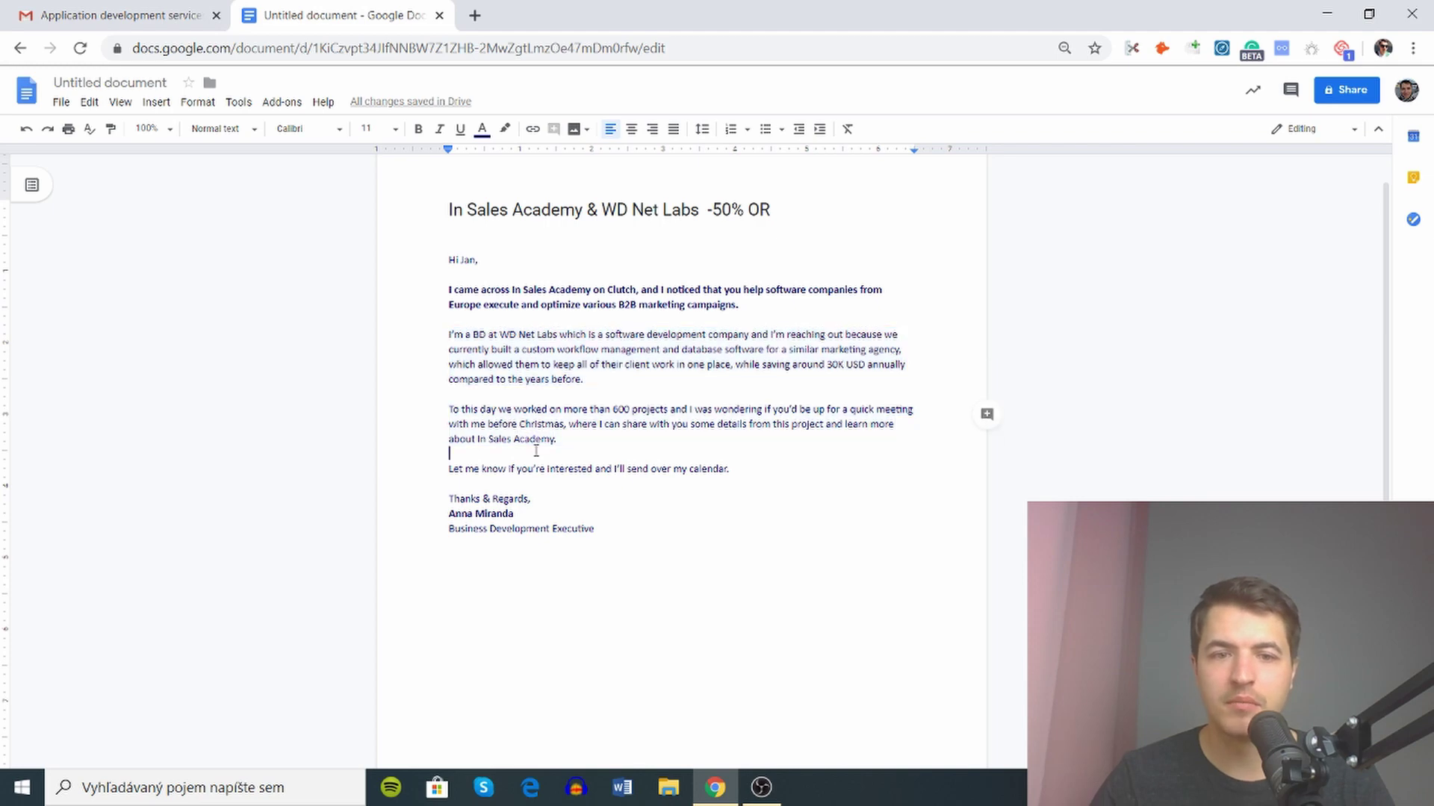
triple_click(515, 442)
drag(477, 440, 554, 440)
click(418, 130)
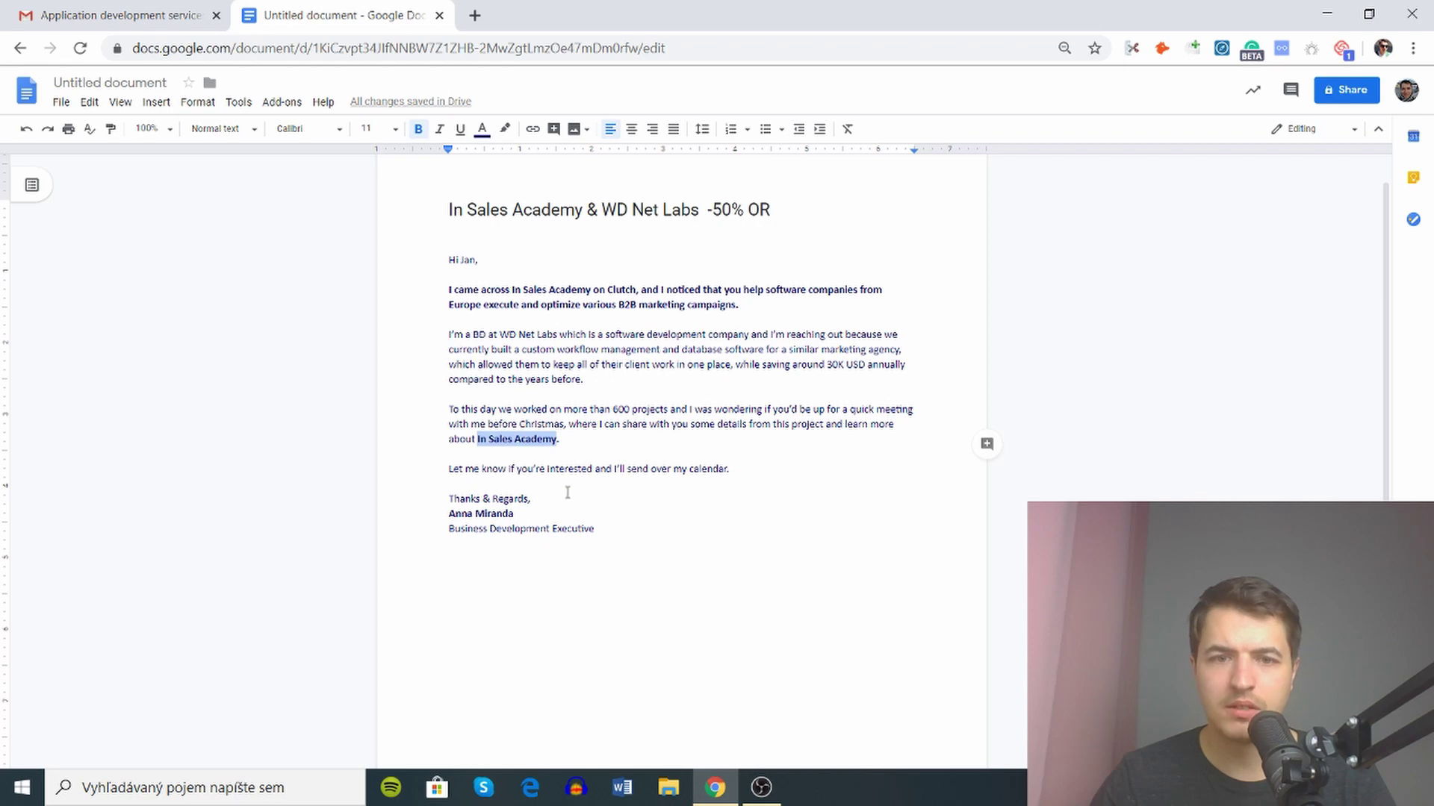
Recheck the bolded opening paragraph around 'Sales', then deselect it
drag(522, 439, 499, 448)
triple_click(524, 293)
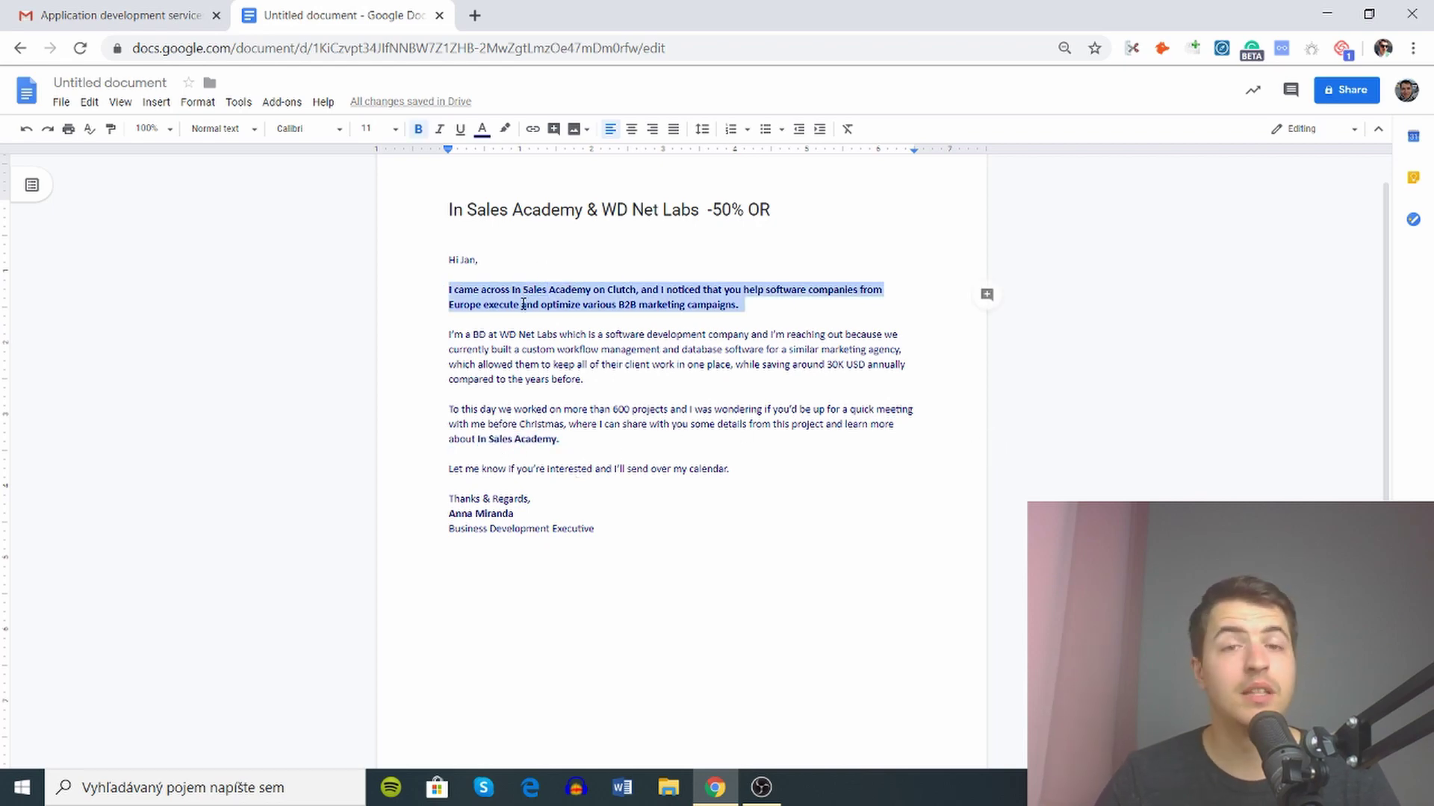
click(524, 291)
double_click(525, 291)
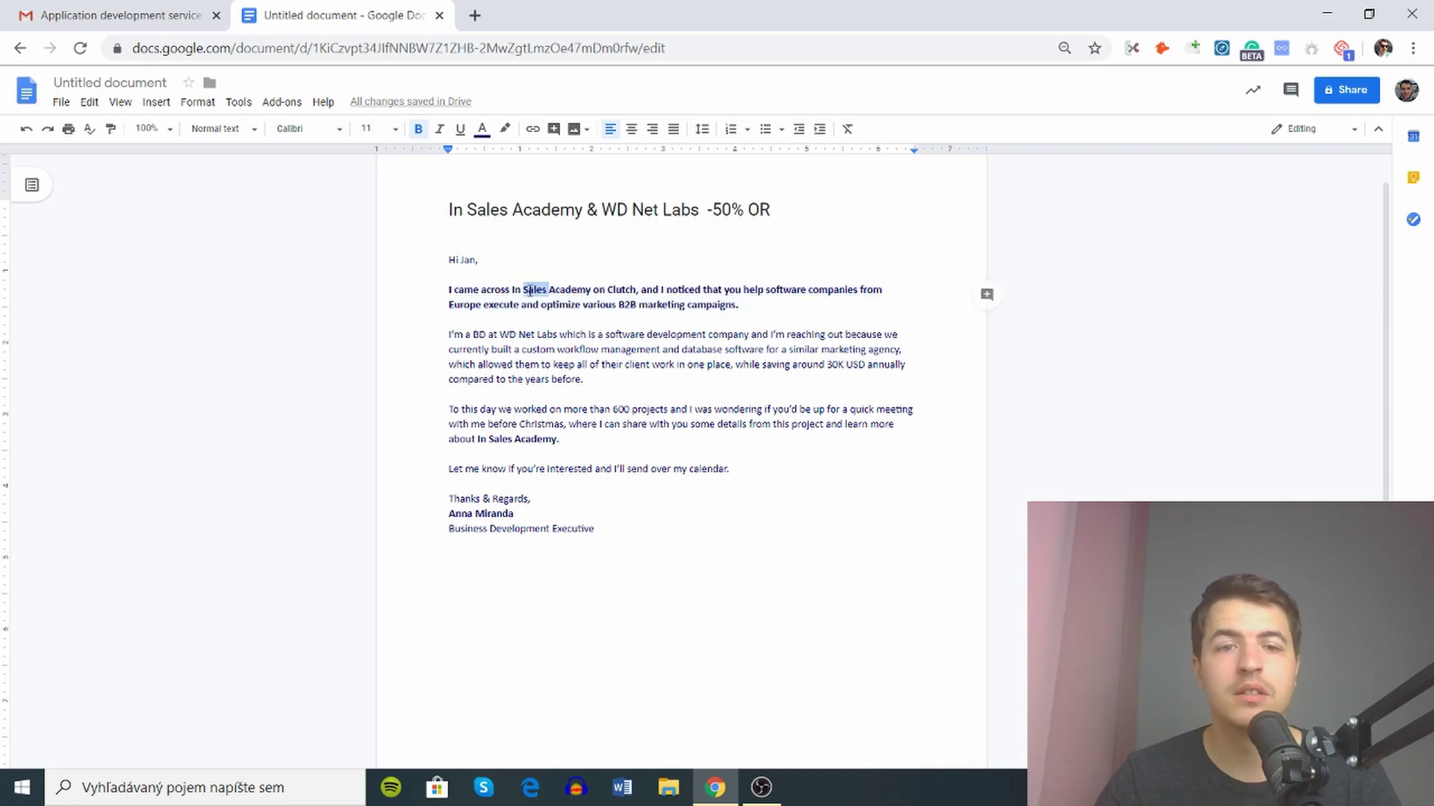
click(523, 291)
triple_click(525, 294)
click(514, 305)
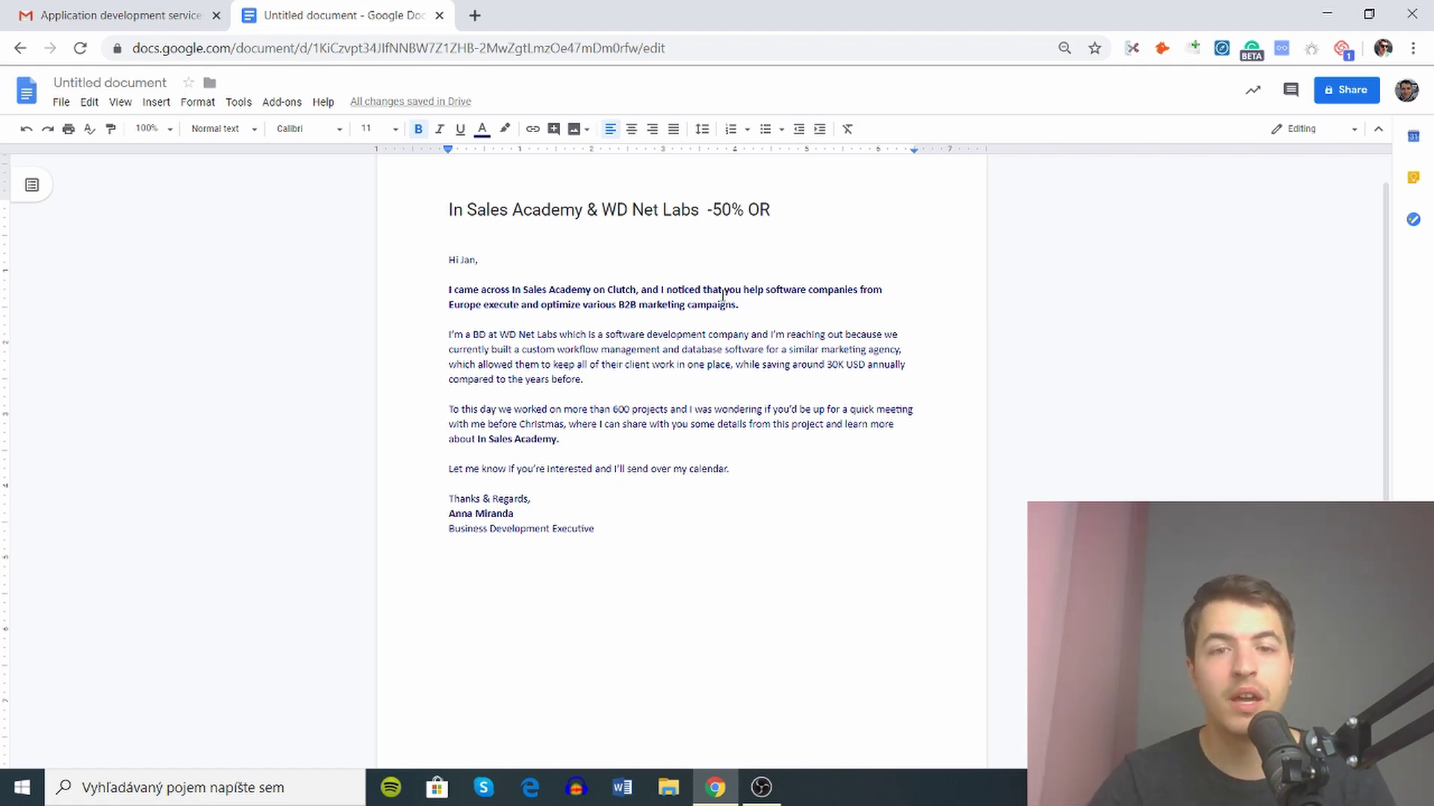
triple_click(722, 296)
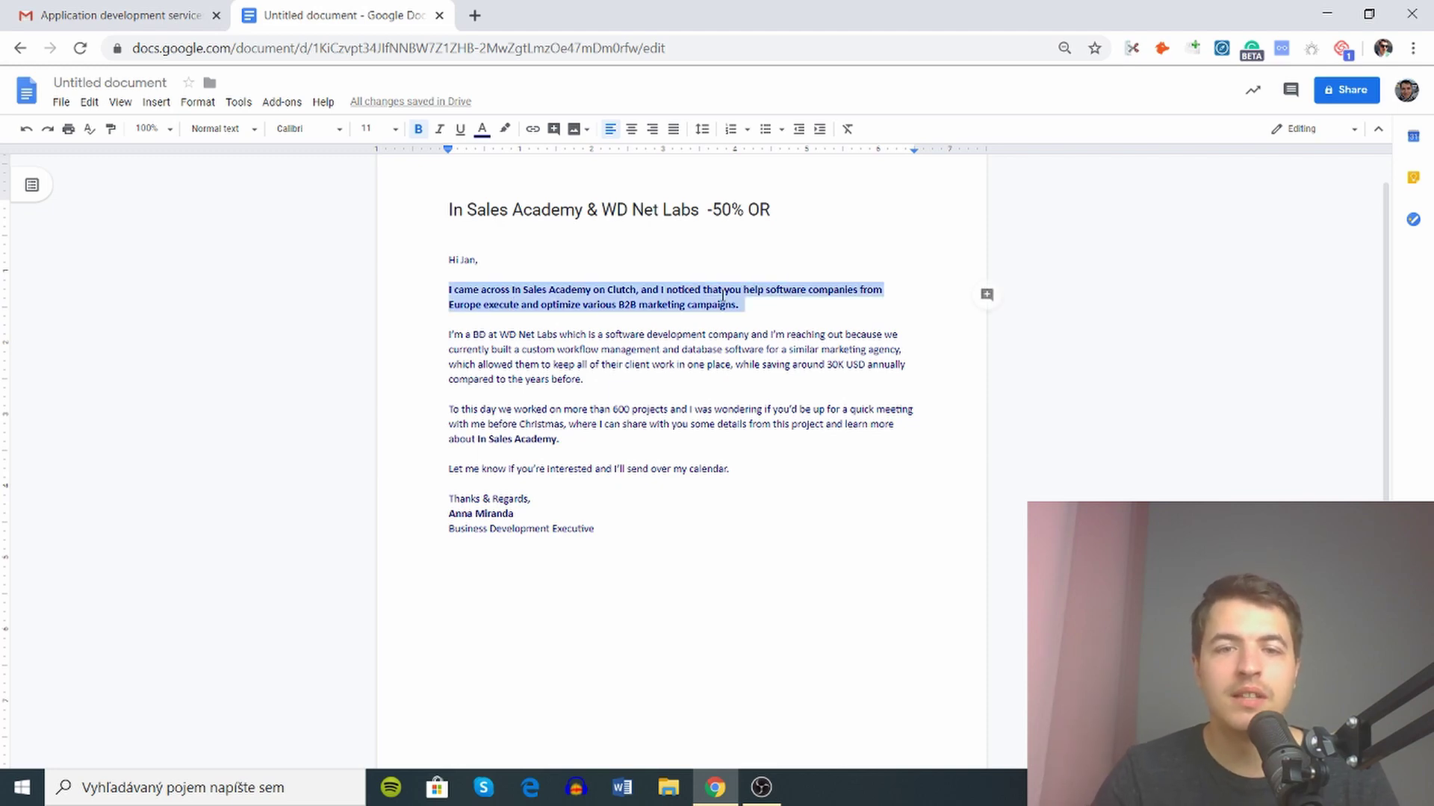
double_click(680, 319)
triple_click(666, 302)
triple_click(665, 302)
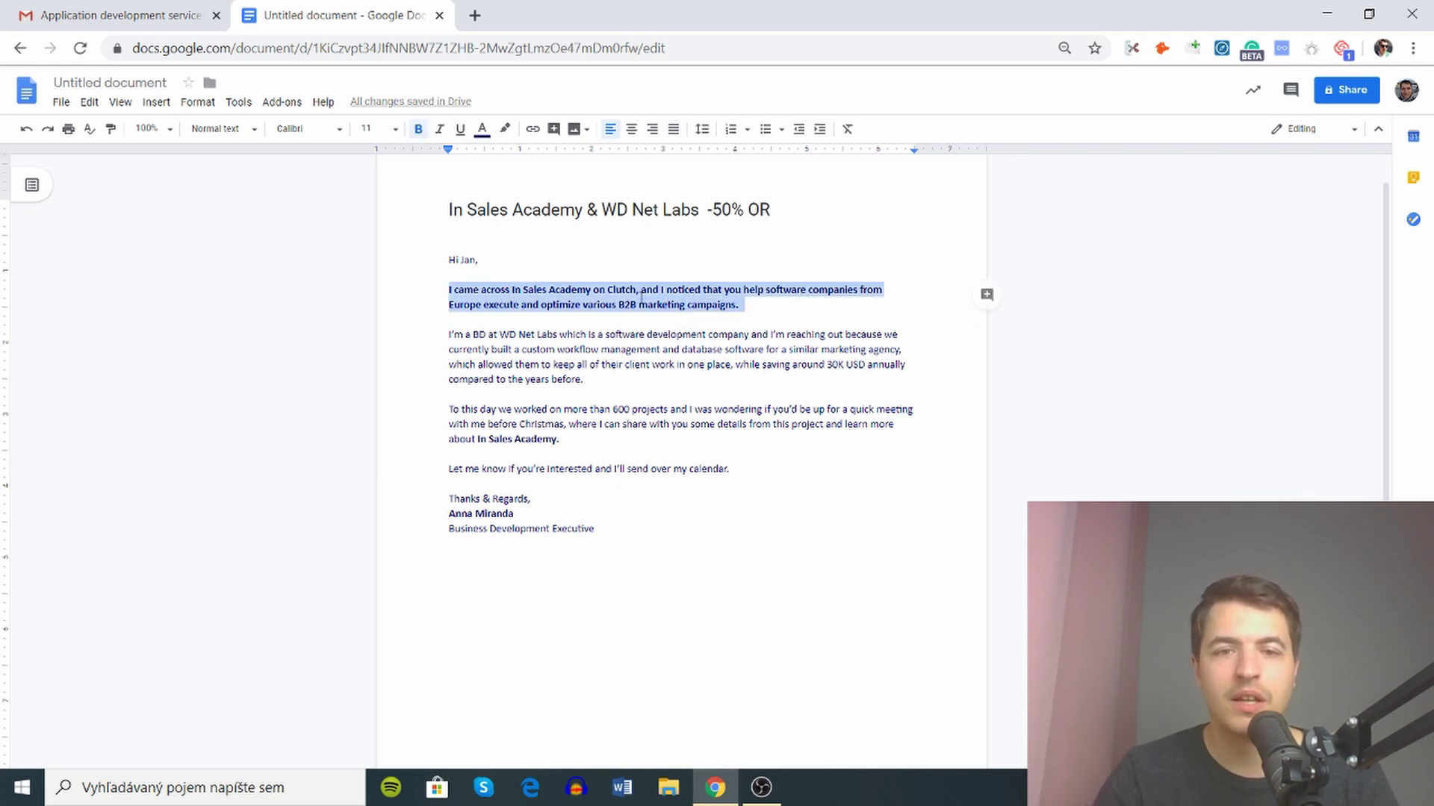
click(619, 304)
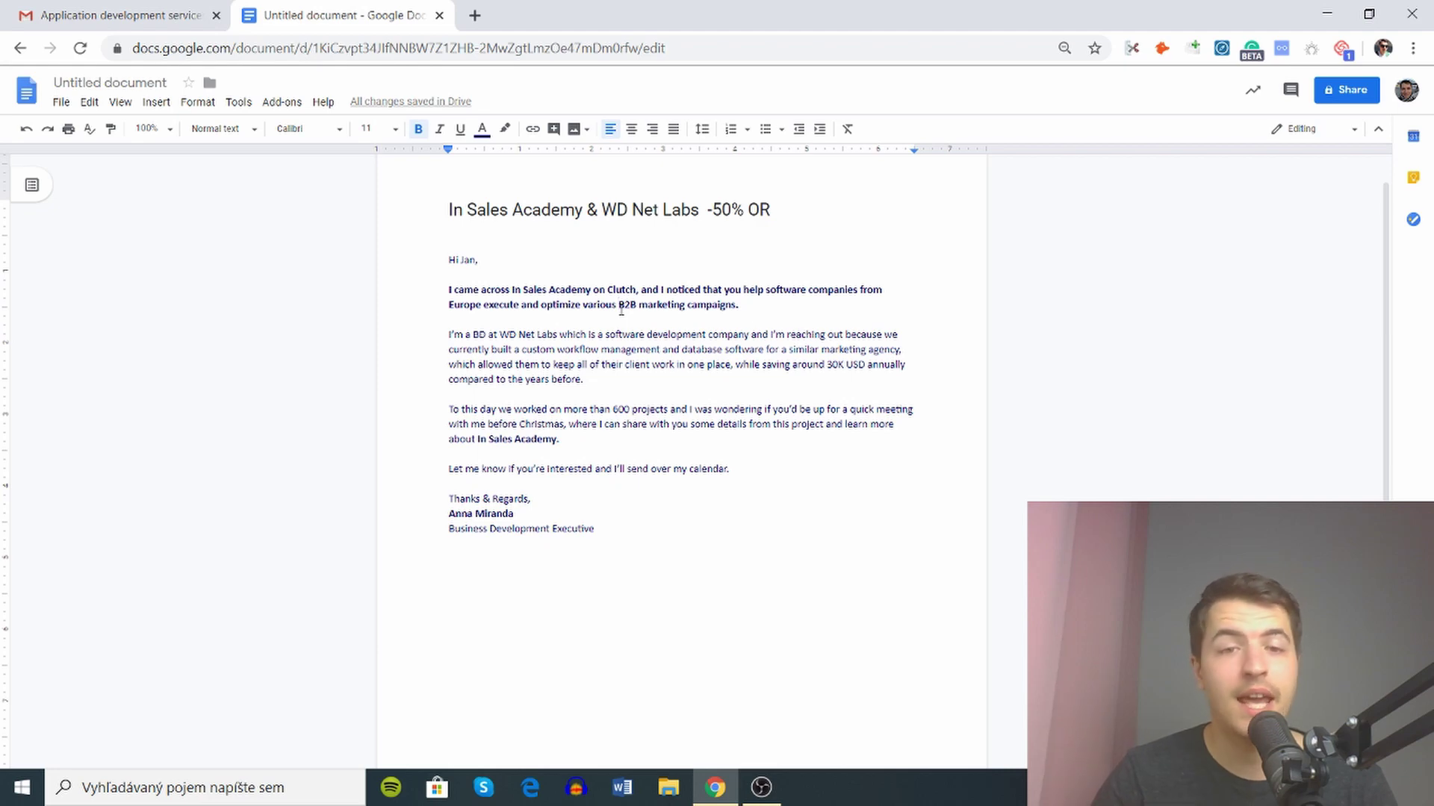
click(833, 366)
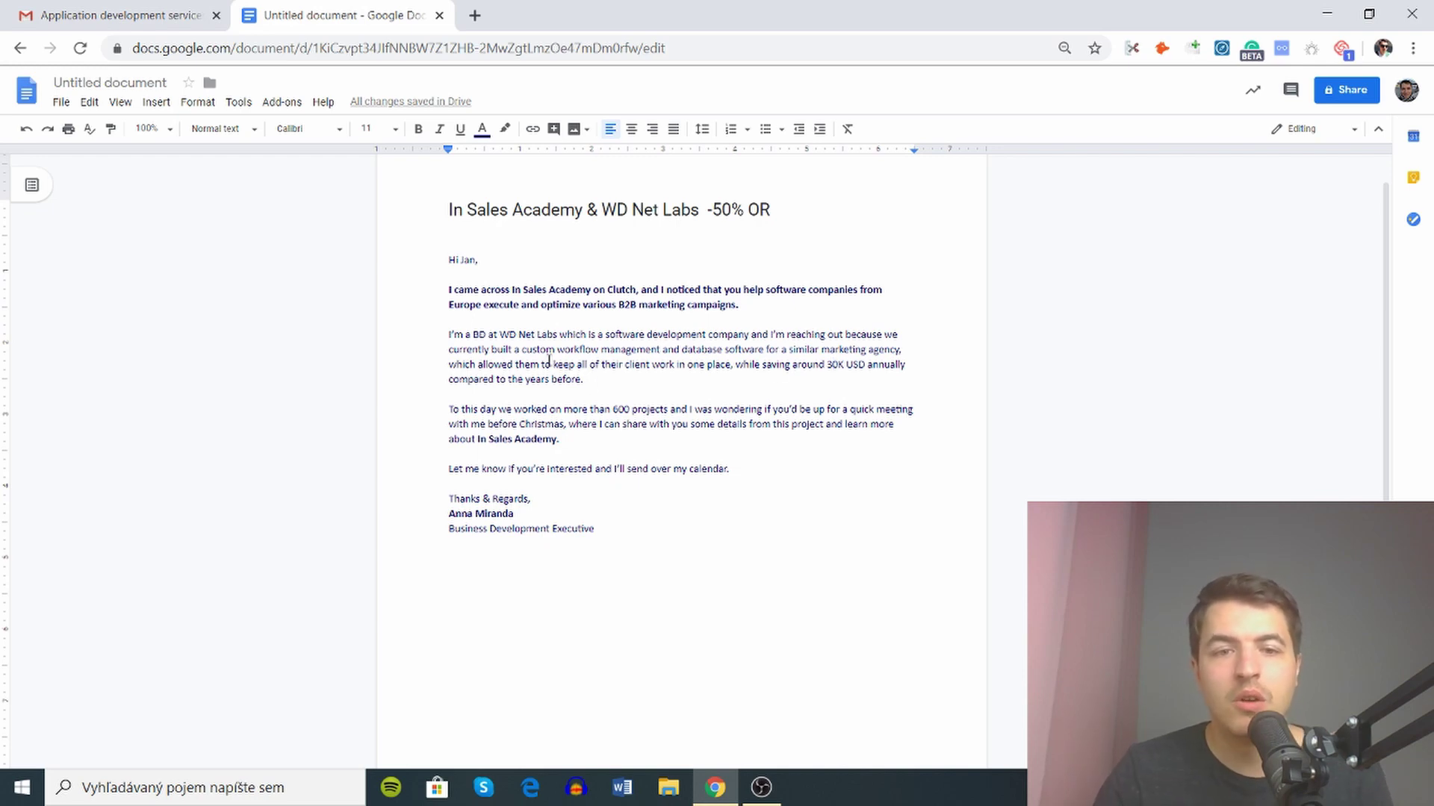
drag(532, 349, 541, 366)
drag(521, 424, 512, 440)
click(508, 484)
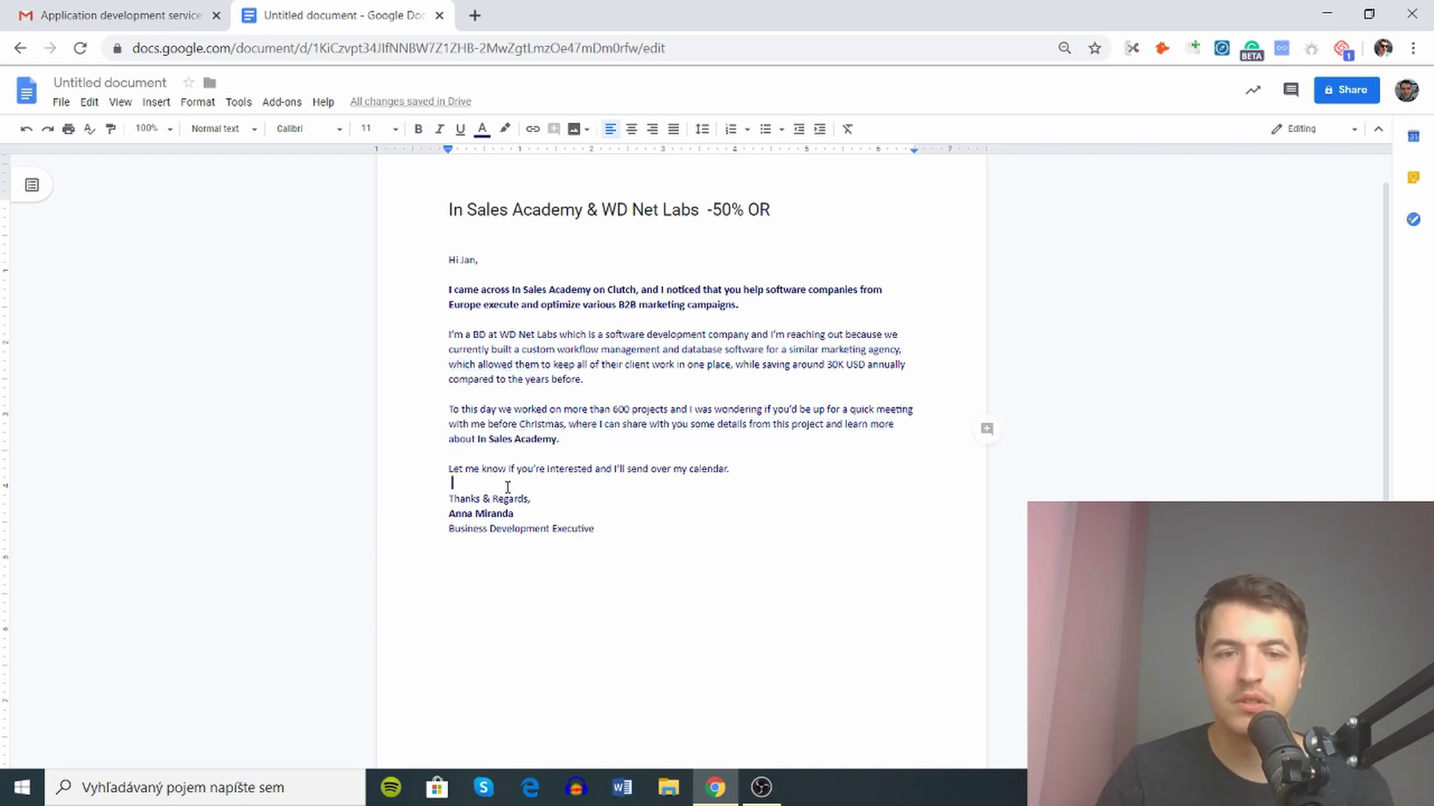